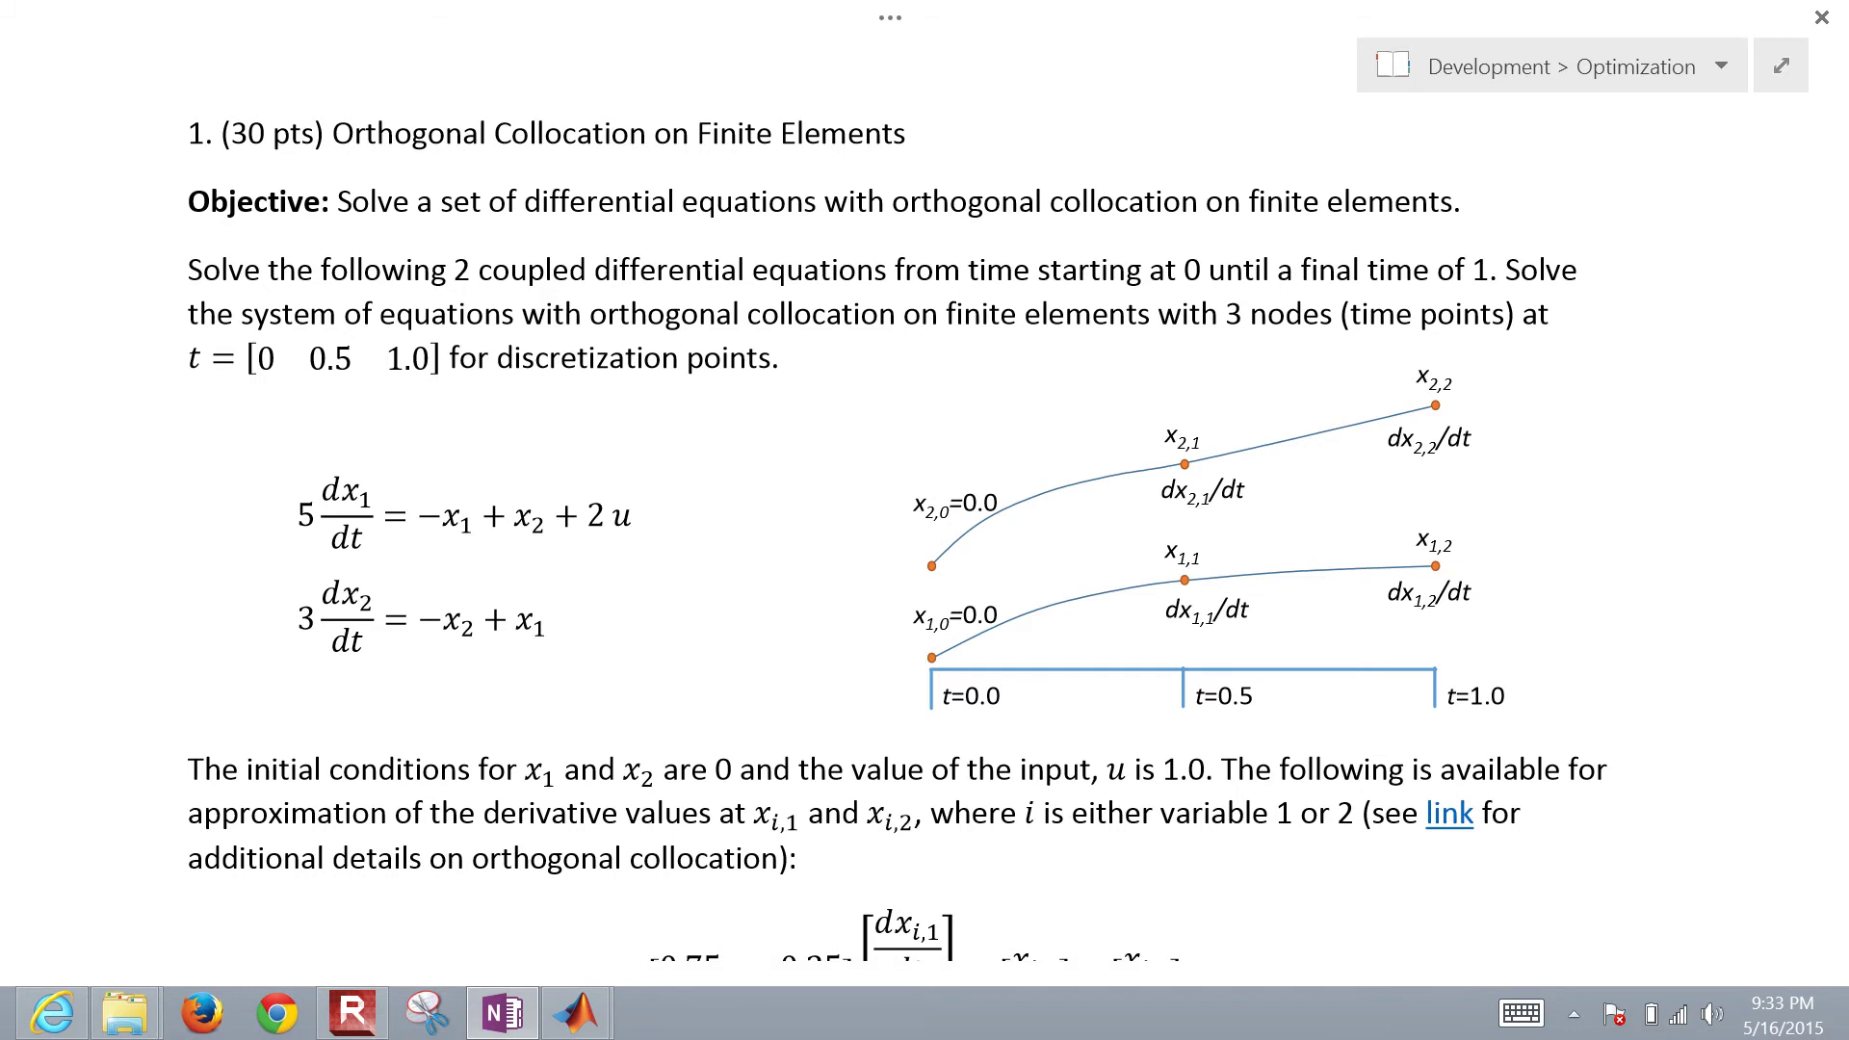
Step: Switch from the OneNote exam page to the apmonitor.com homepage in Internet Explorer
key("alt+Tab")
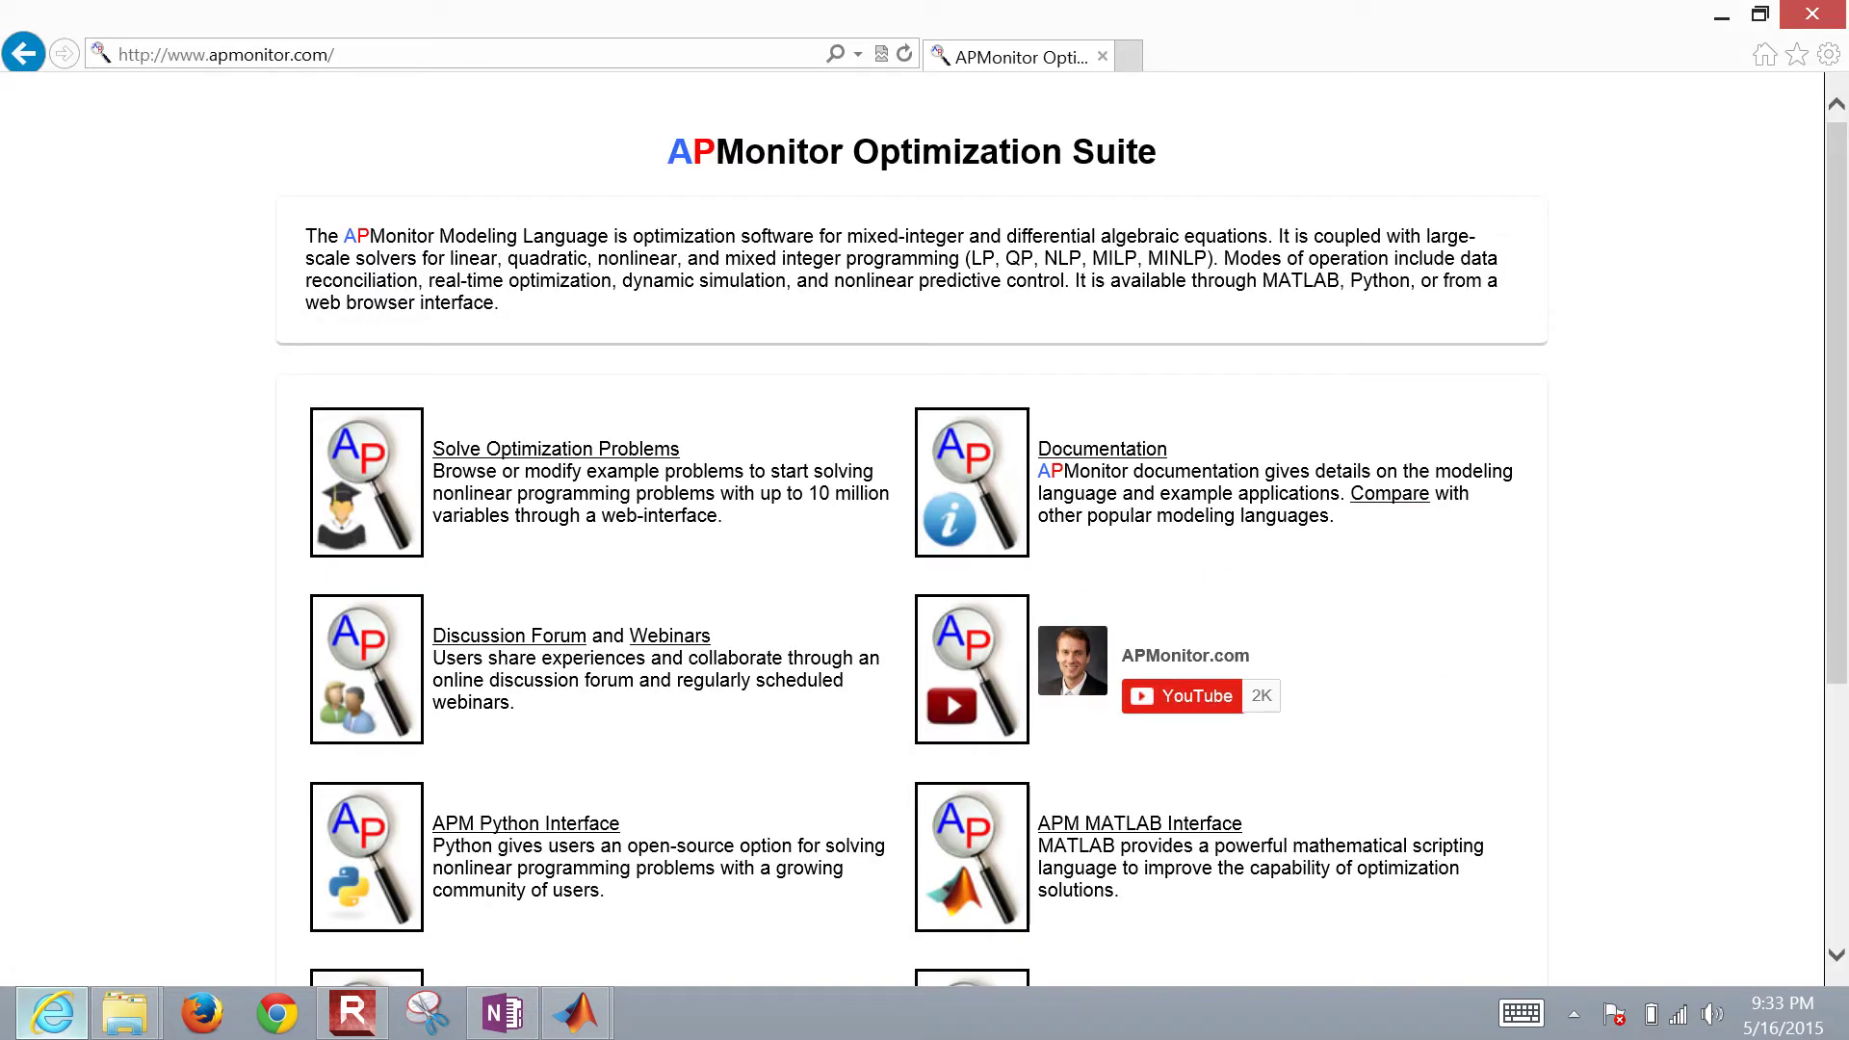
Step: Go to the Dynamic Optimization course page by appending do/ to the apmonitor.com address
key("alt+d")
key("Escape")
type("do/")
key("Return")
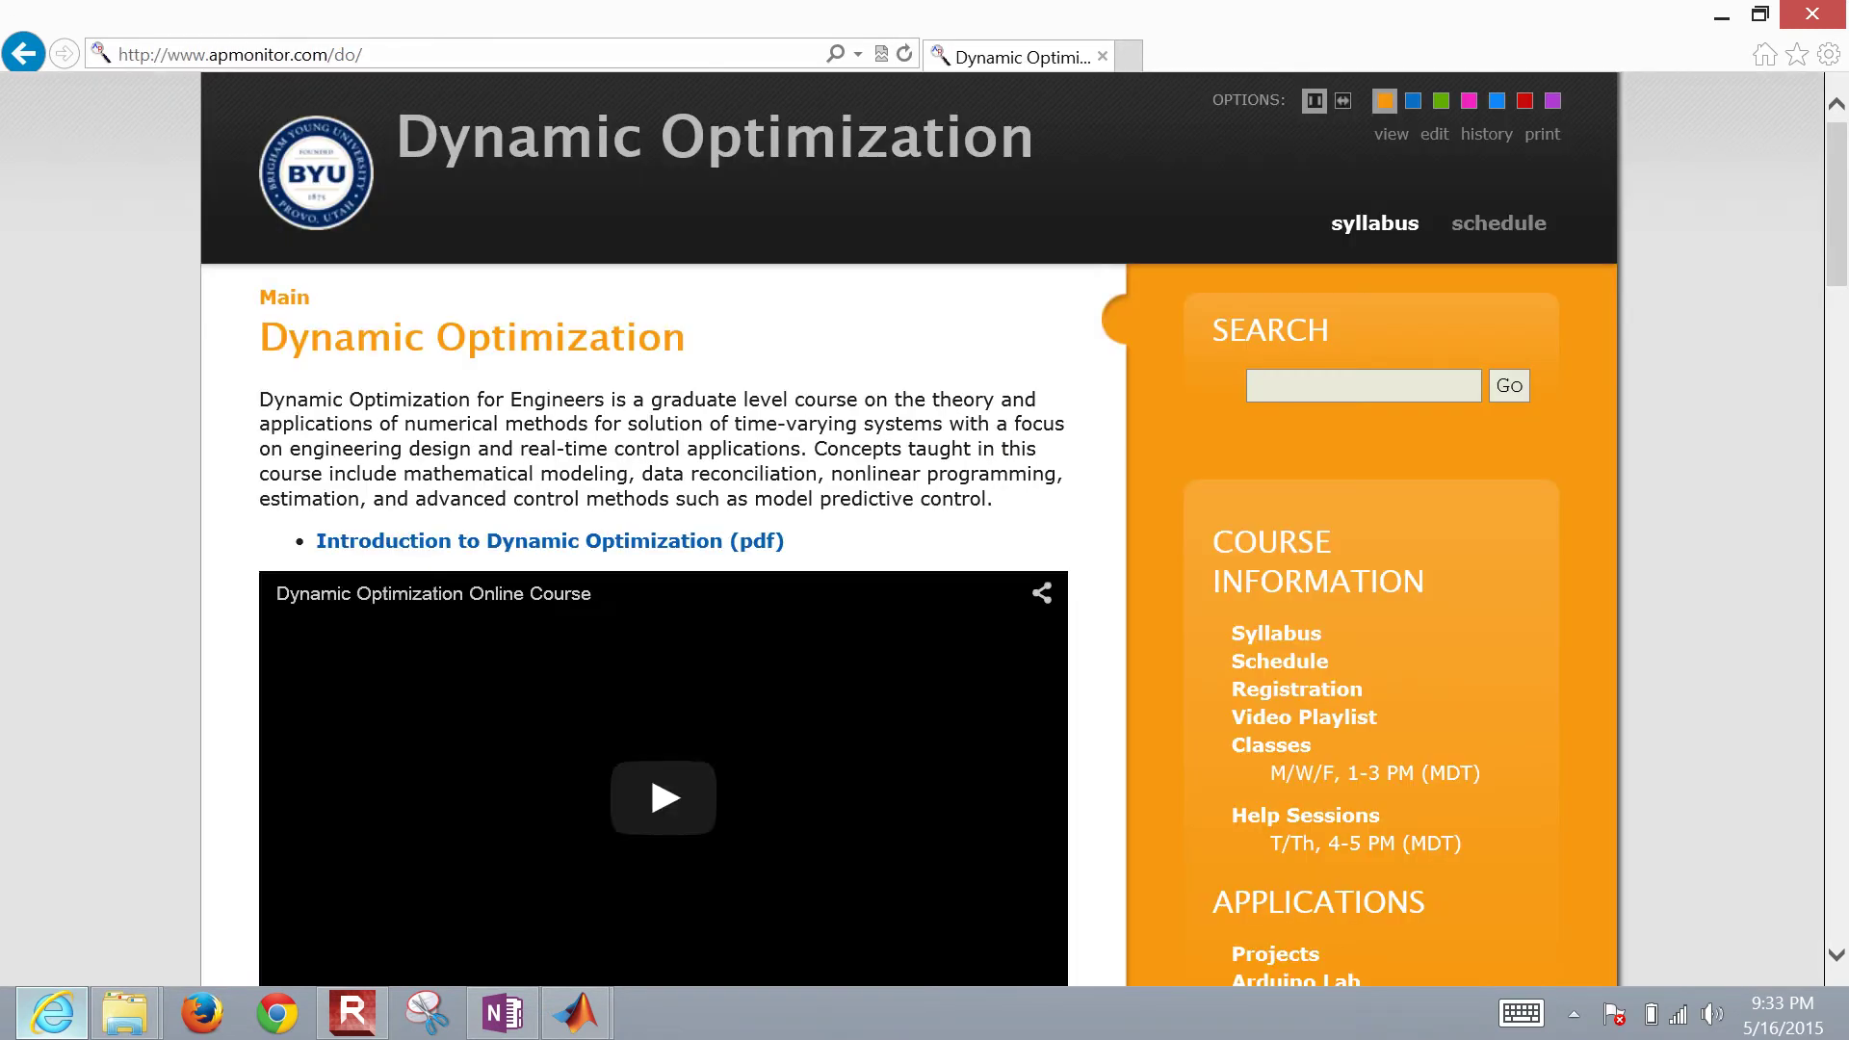
scroll(909, 530, "down", 5)
scroll(1397, 626, "up", 5, "ctrl")
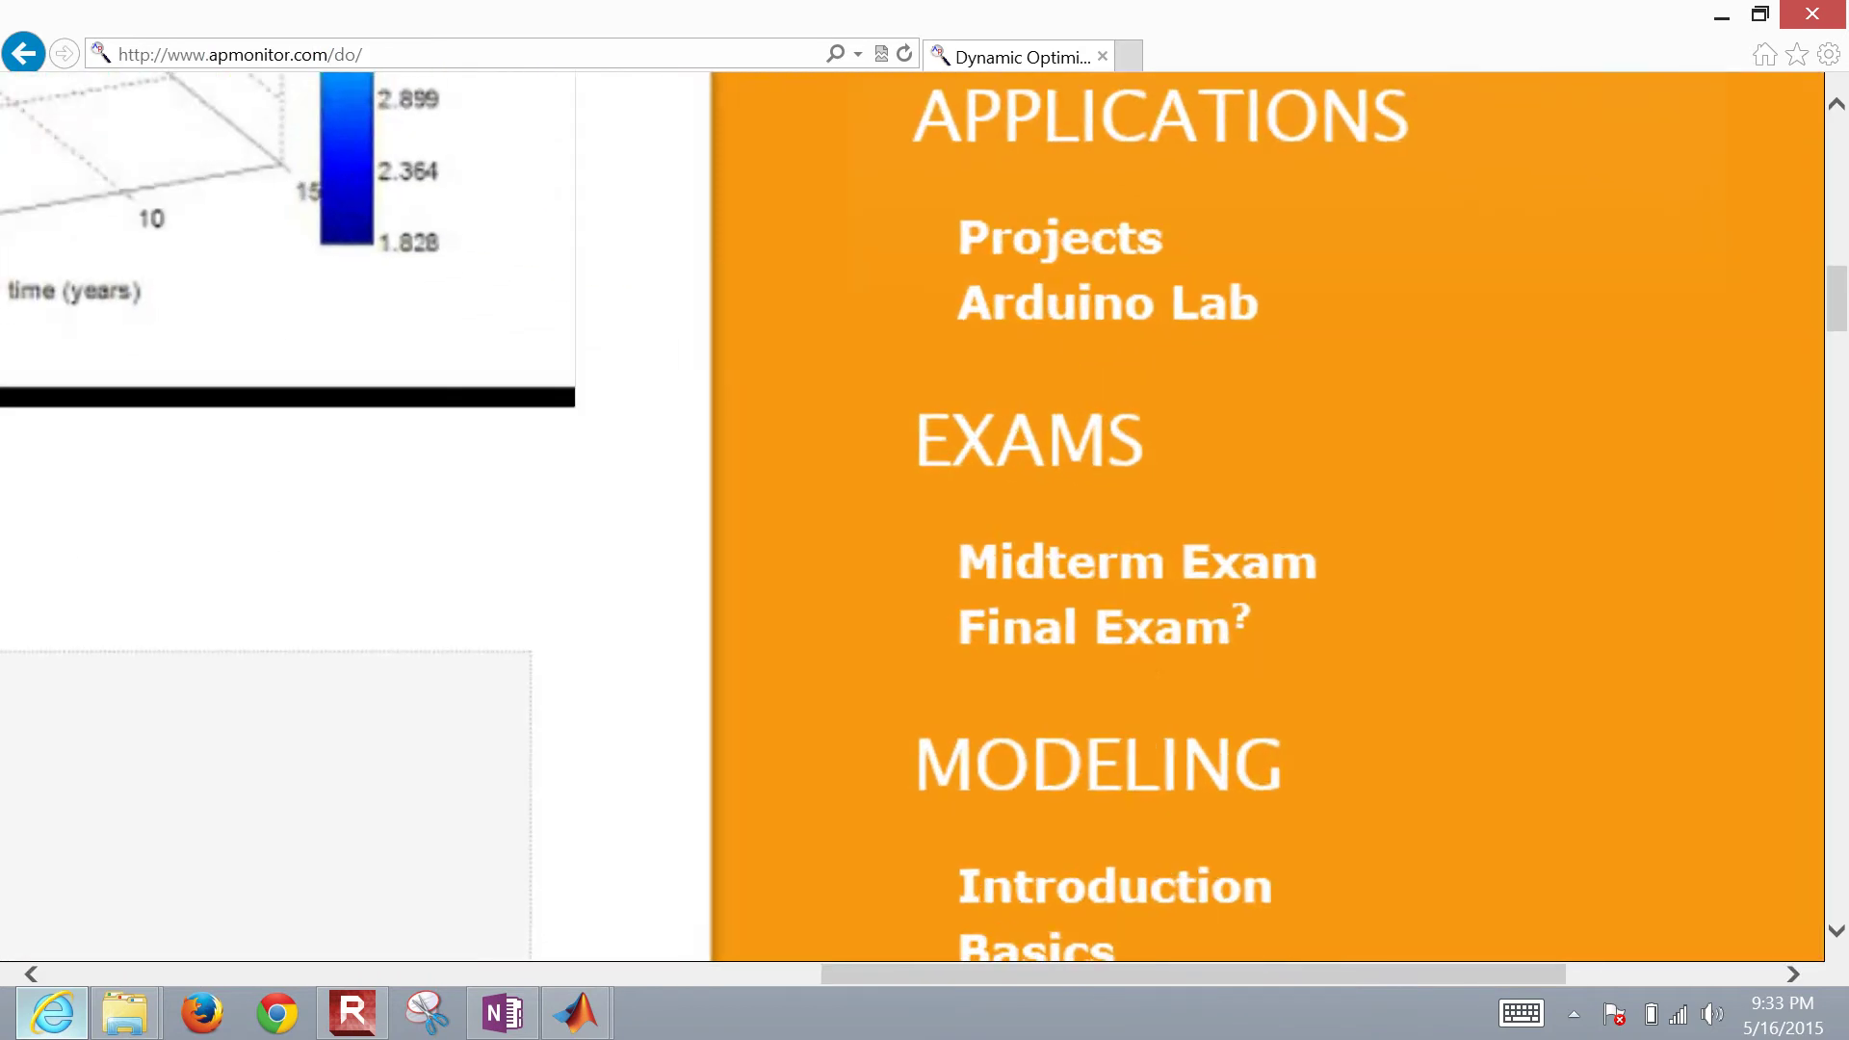
Step: Open midterm_exam.pdf from the course's Midterm Exam page
left_click(1098, 583)
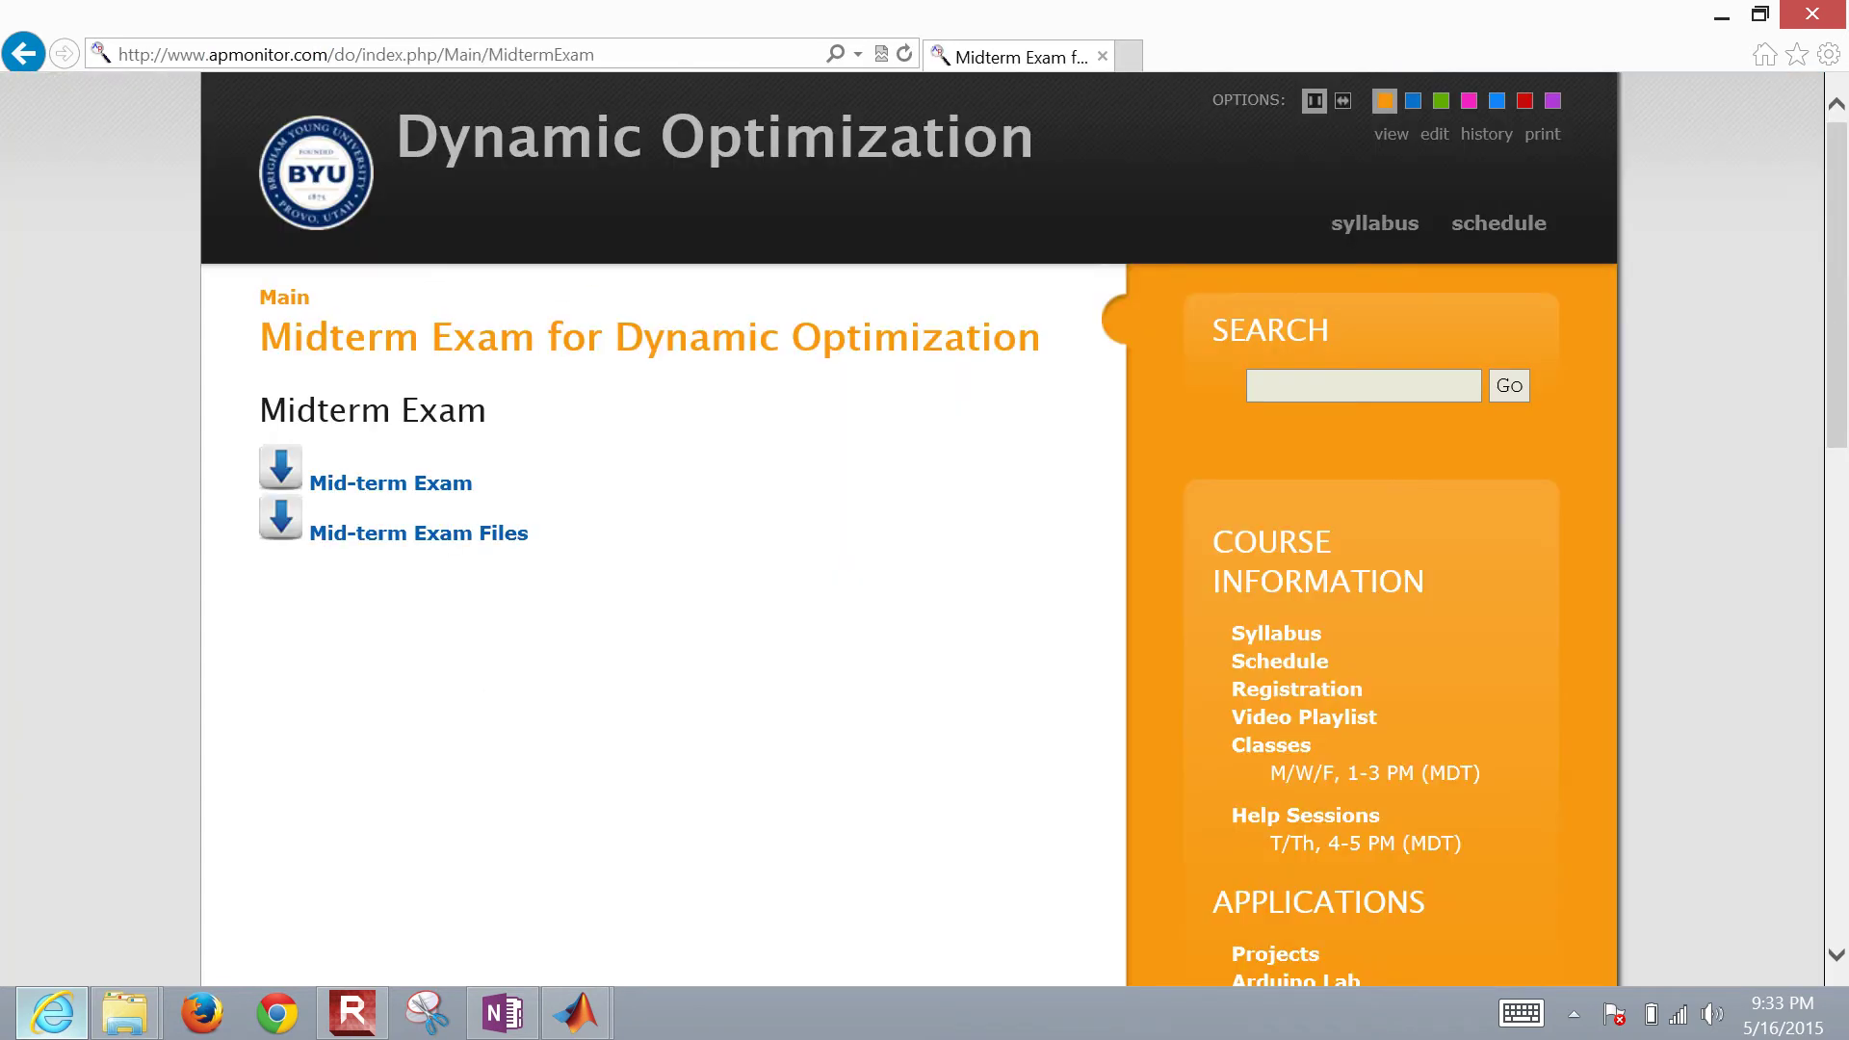
scroll(339, 449, "up", 3, "ctrl")
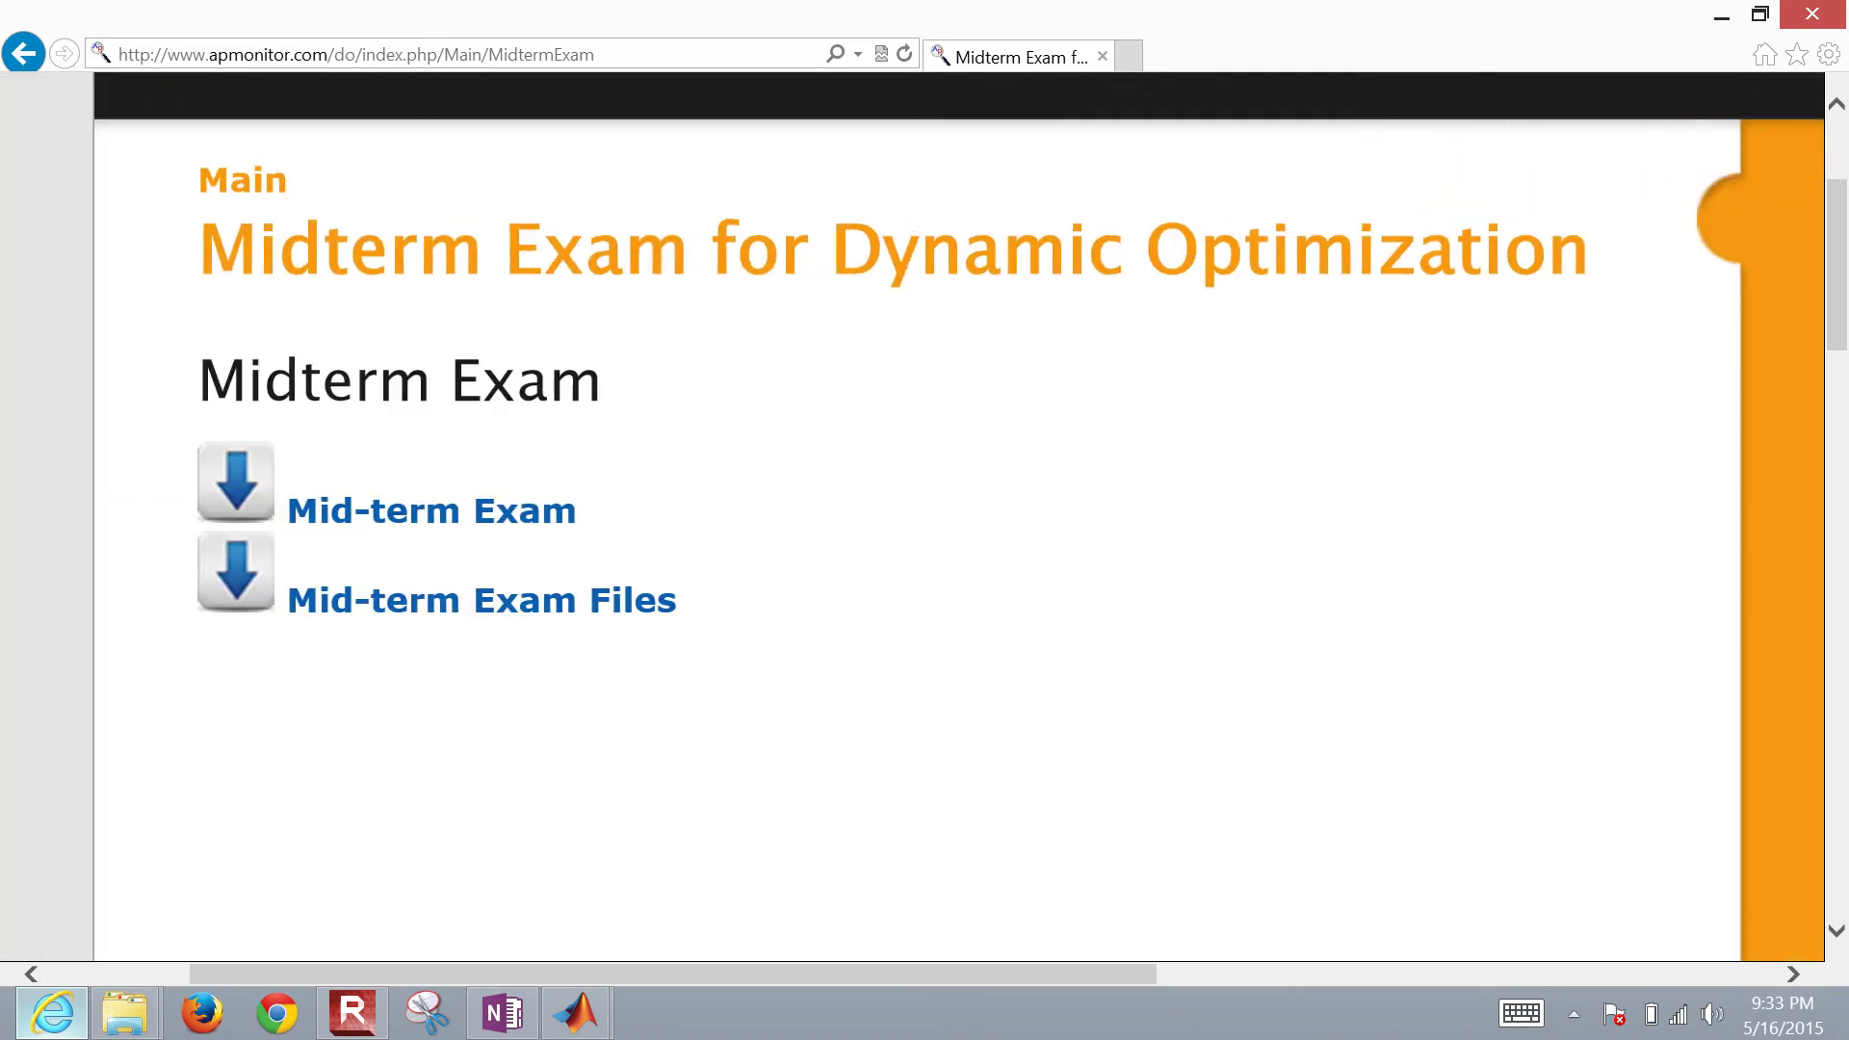
left_click(431, 510)
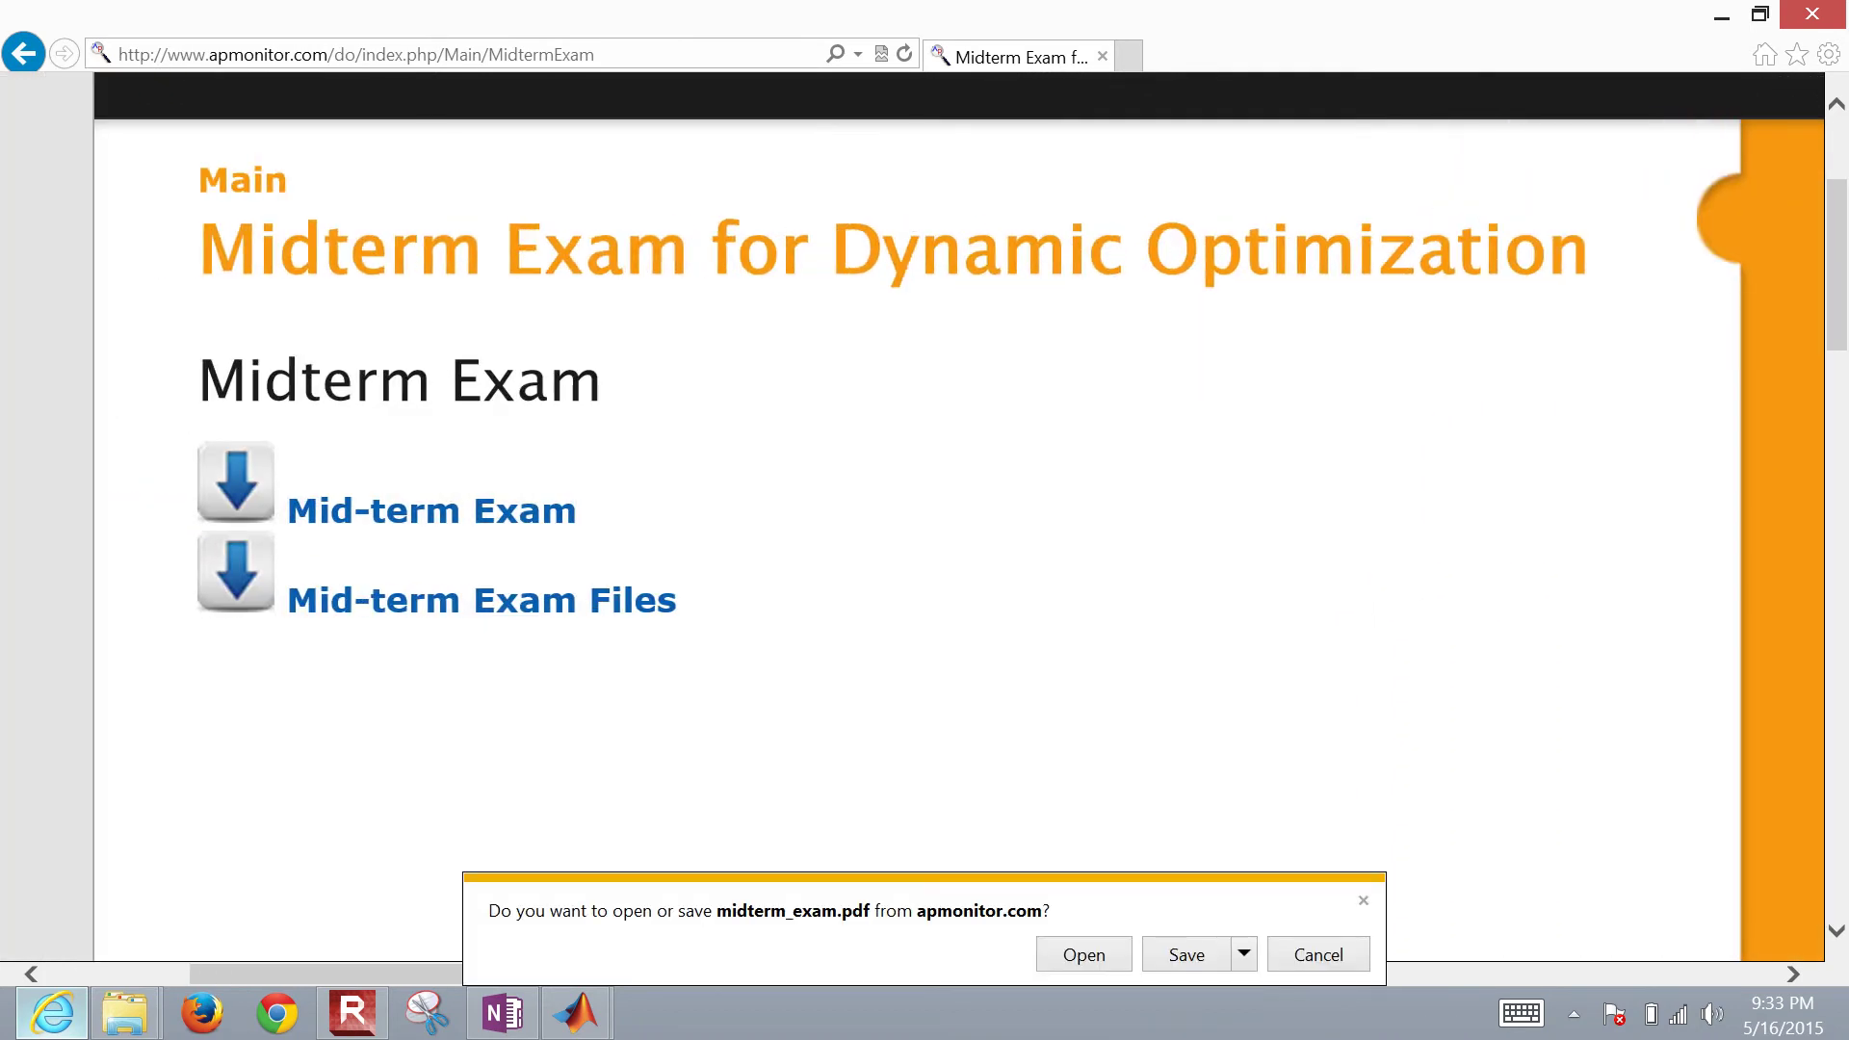
key("alt+o")
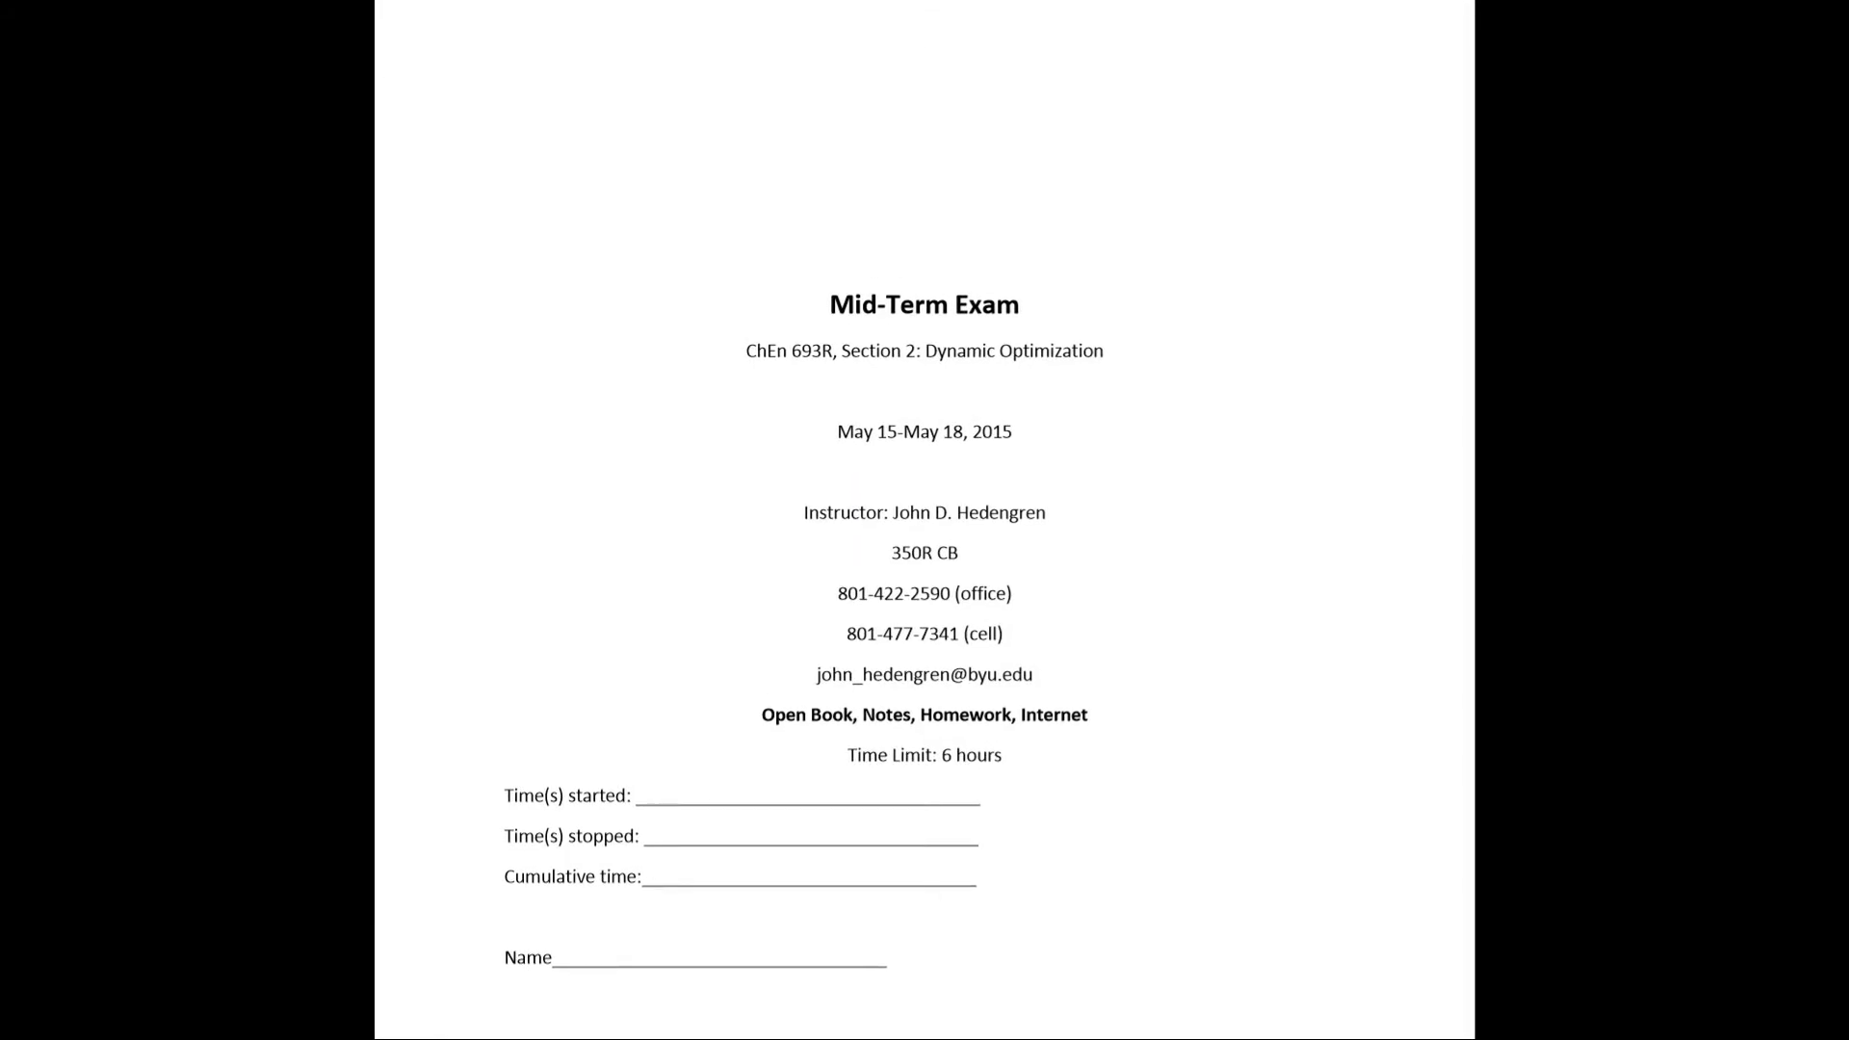
Step: Scroll the midterm PDF to page 2's collocation problem, then return to OneNote
scroll(925, 520, "down", 10)
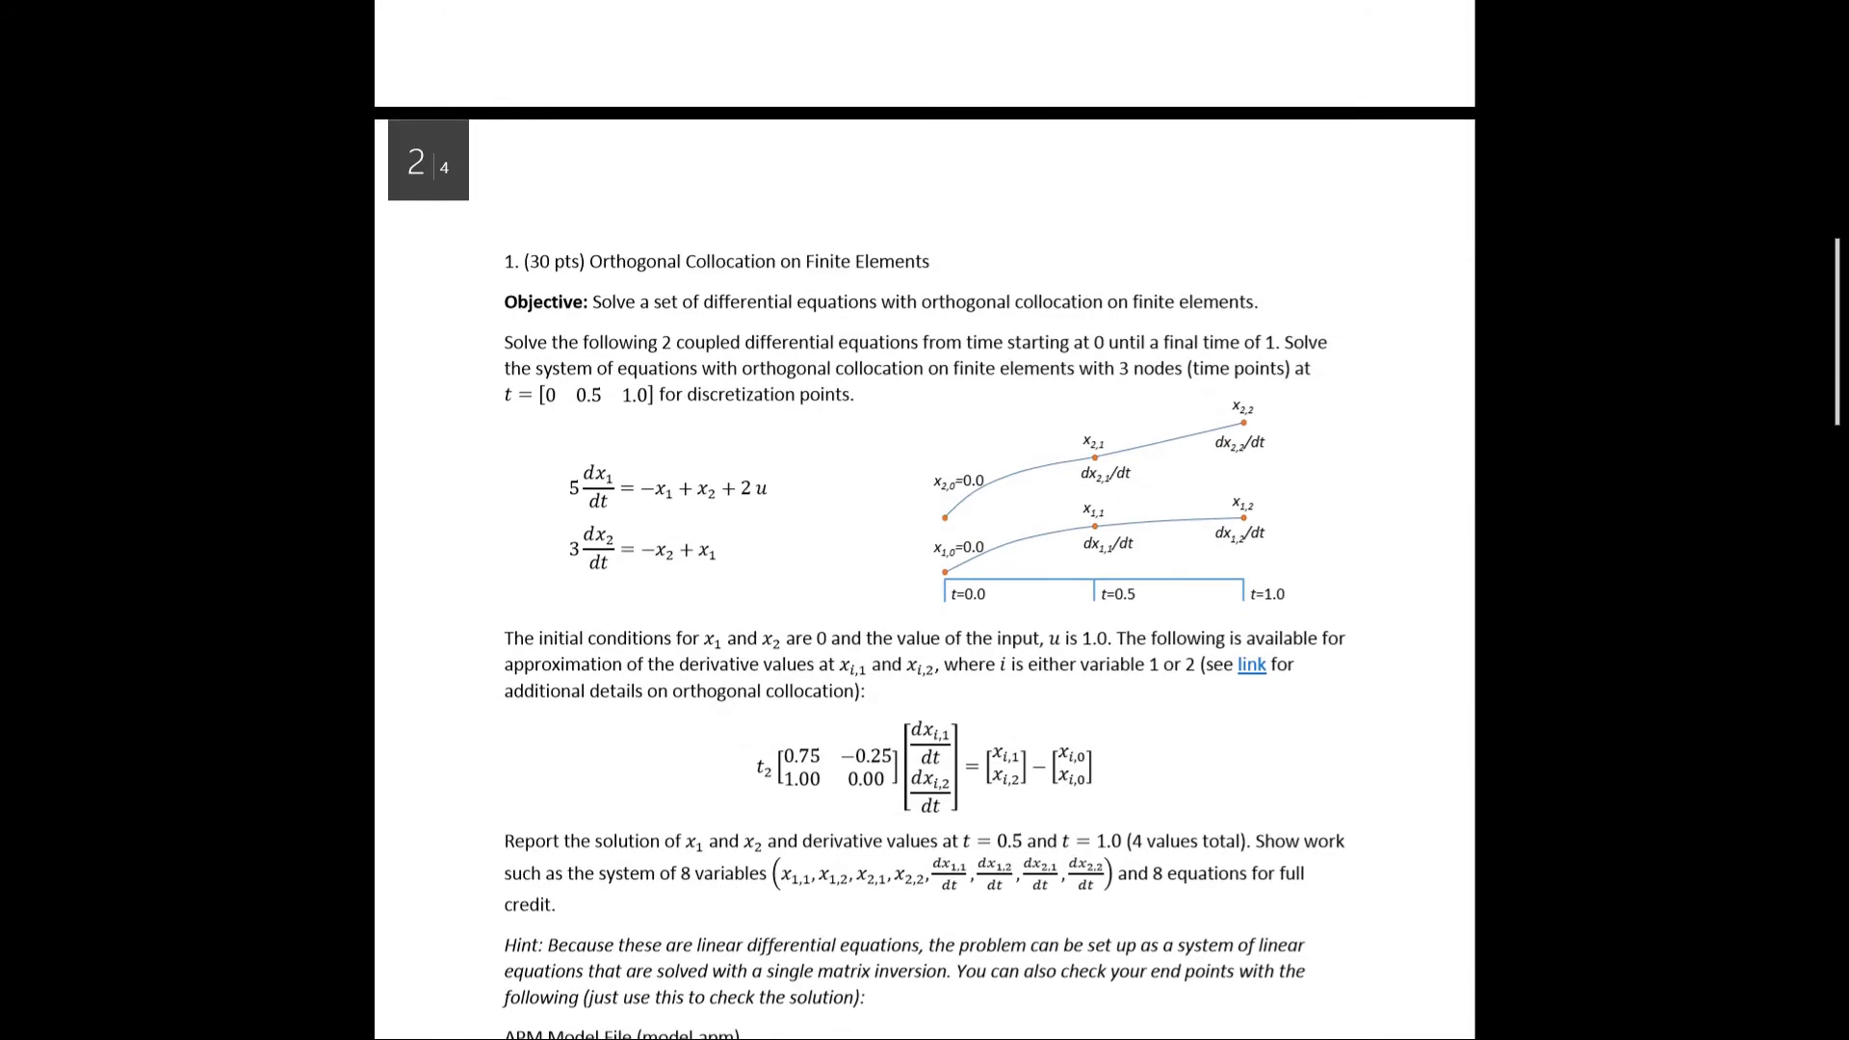
key("super")
key("super")
key("alt+Tab")
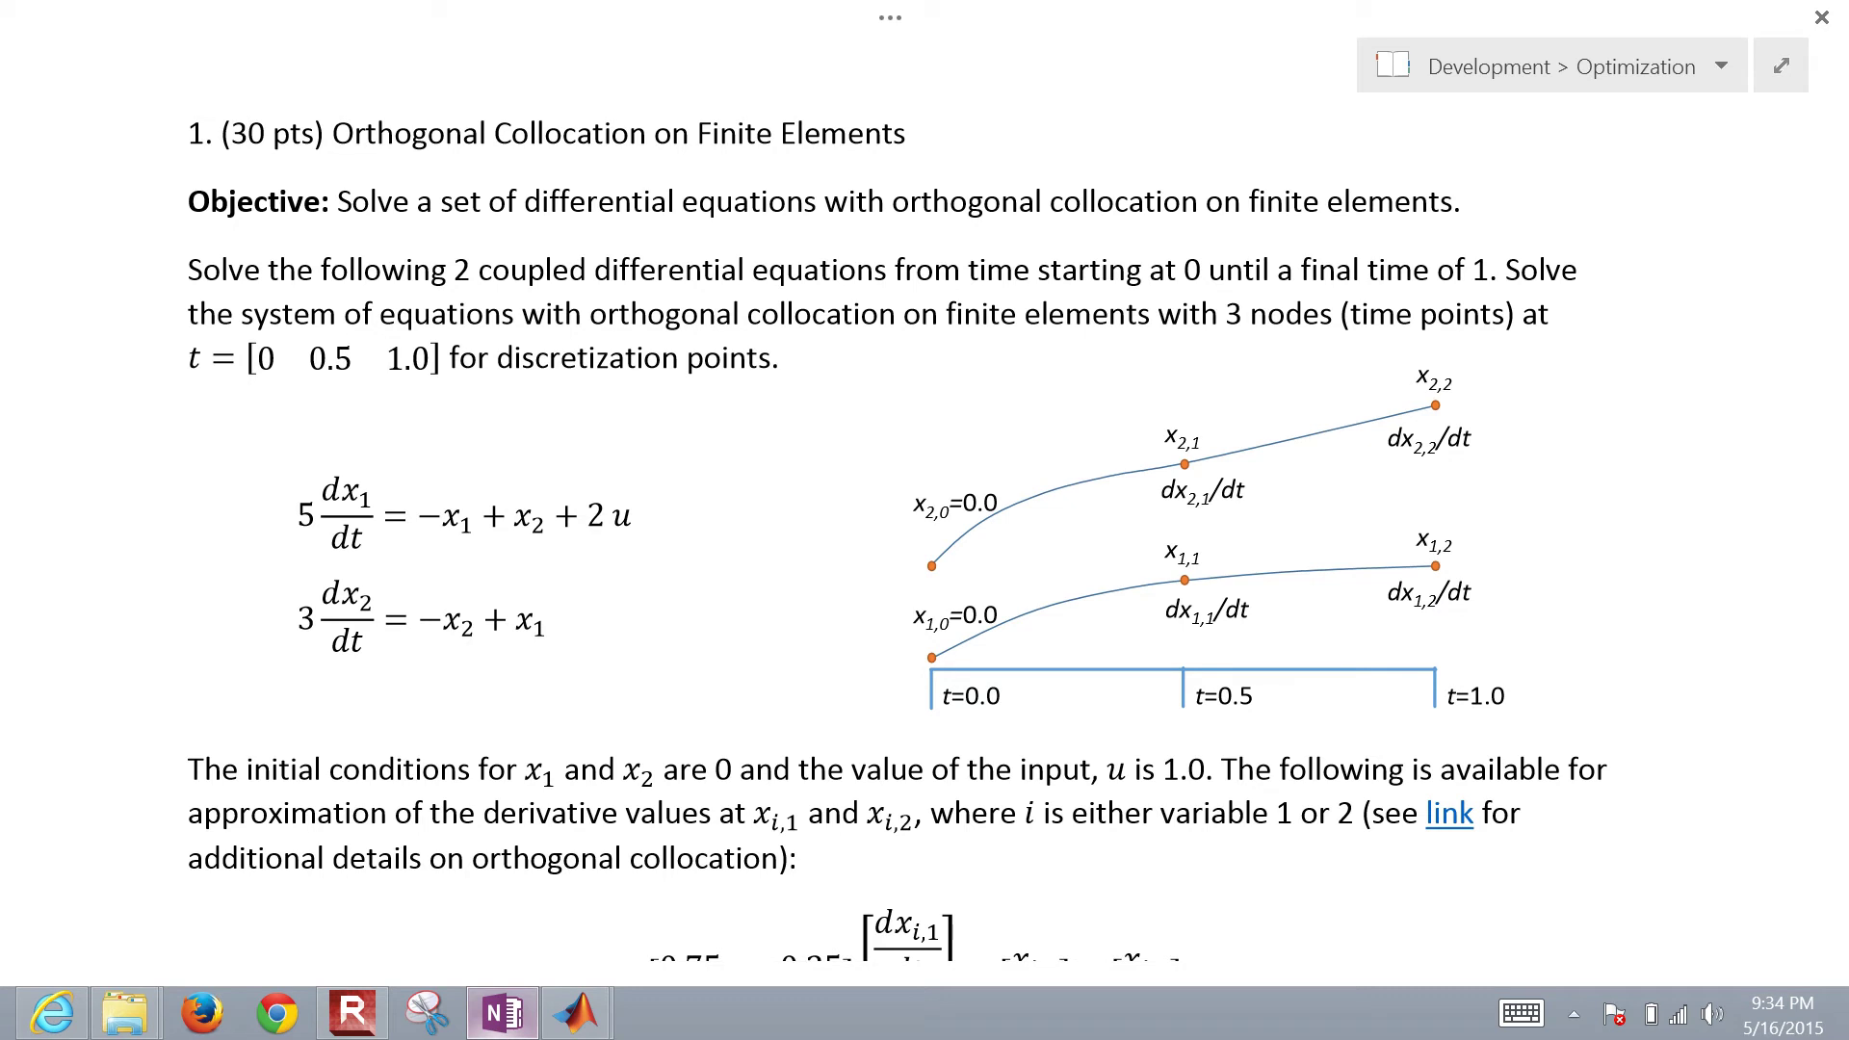
Step: Underline the Objective, circle t=0.0, 0.5, 1.0, and underline t = [0 0.5 1.0]
mouse_move(338, 237)
left_mouse_down()
mouse_move(1205, 235)
mouse_move(1438, 231)
left_mouse_up()
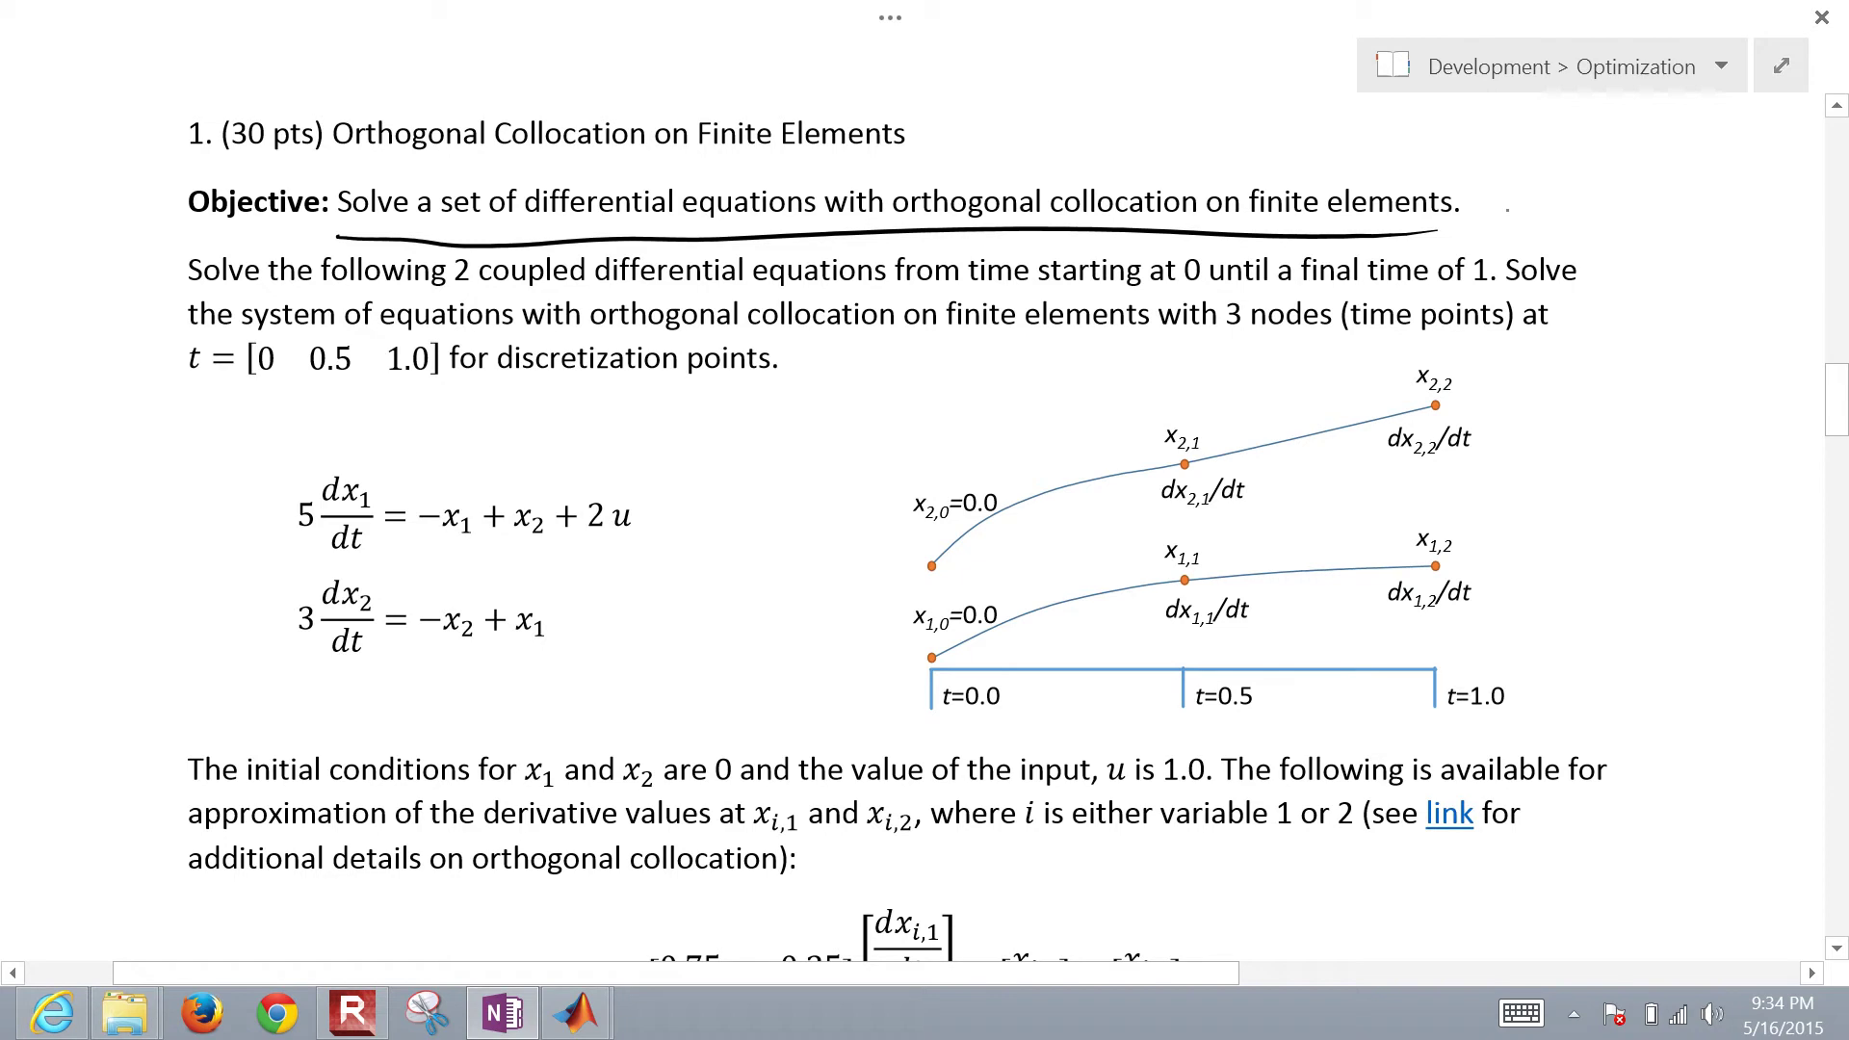
mouse_move(915, 680)
left_mouse_down()
mouse_move(933, 672)
mouse_move(909, 695)
mouse_move(915, 678)
left_mouse_up()
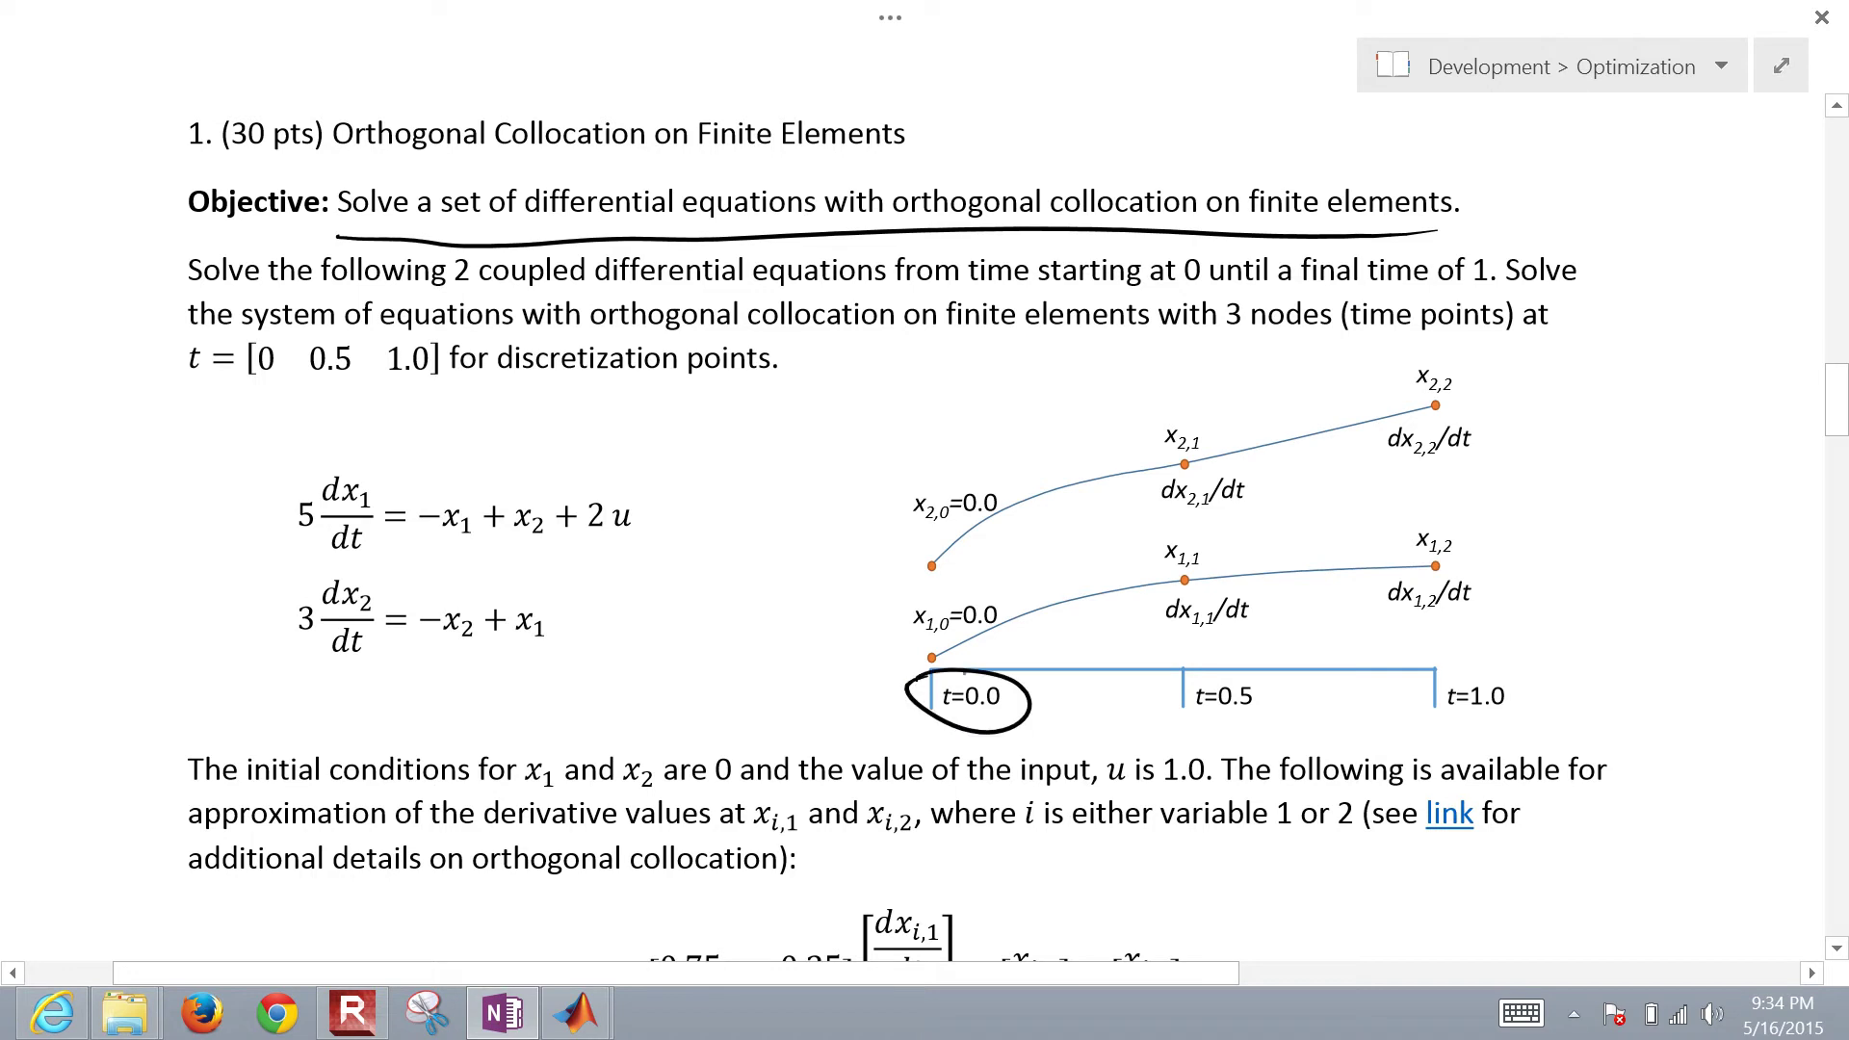
left_click_drag(1428, 675, 1437, 668)
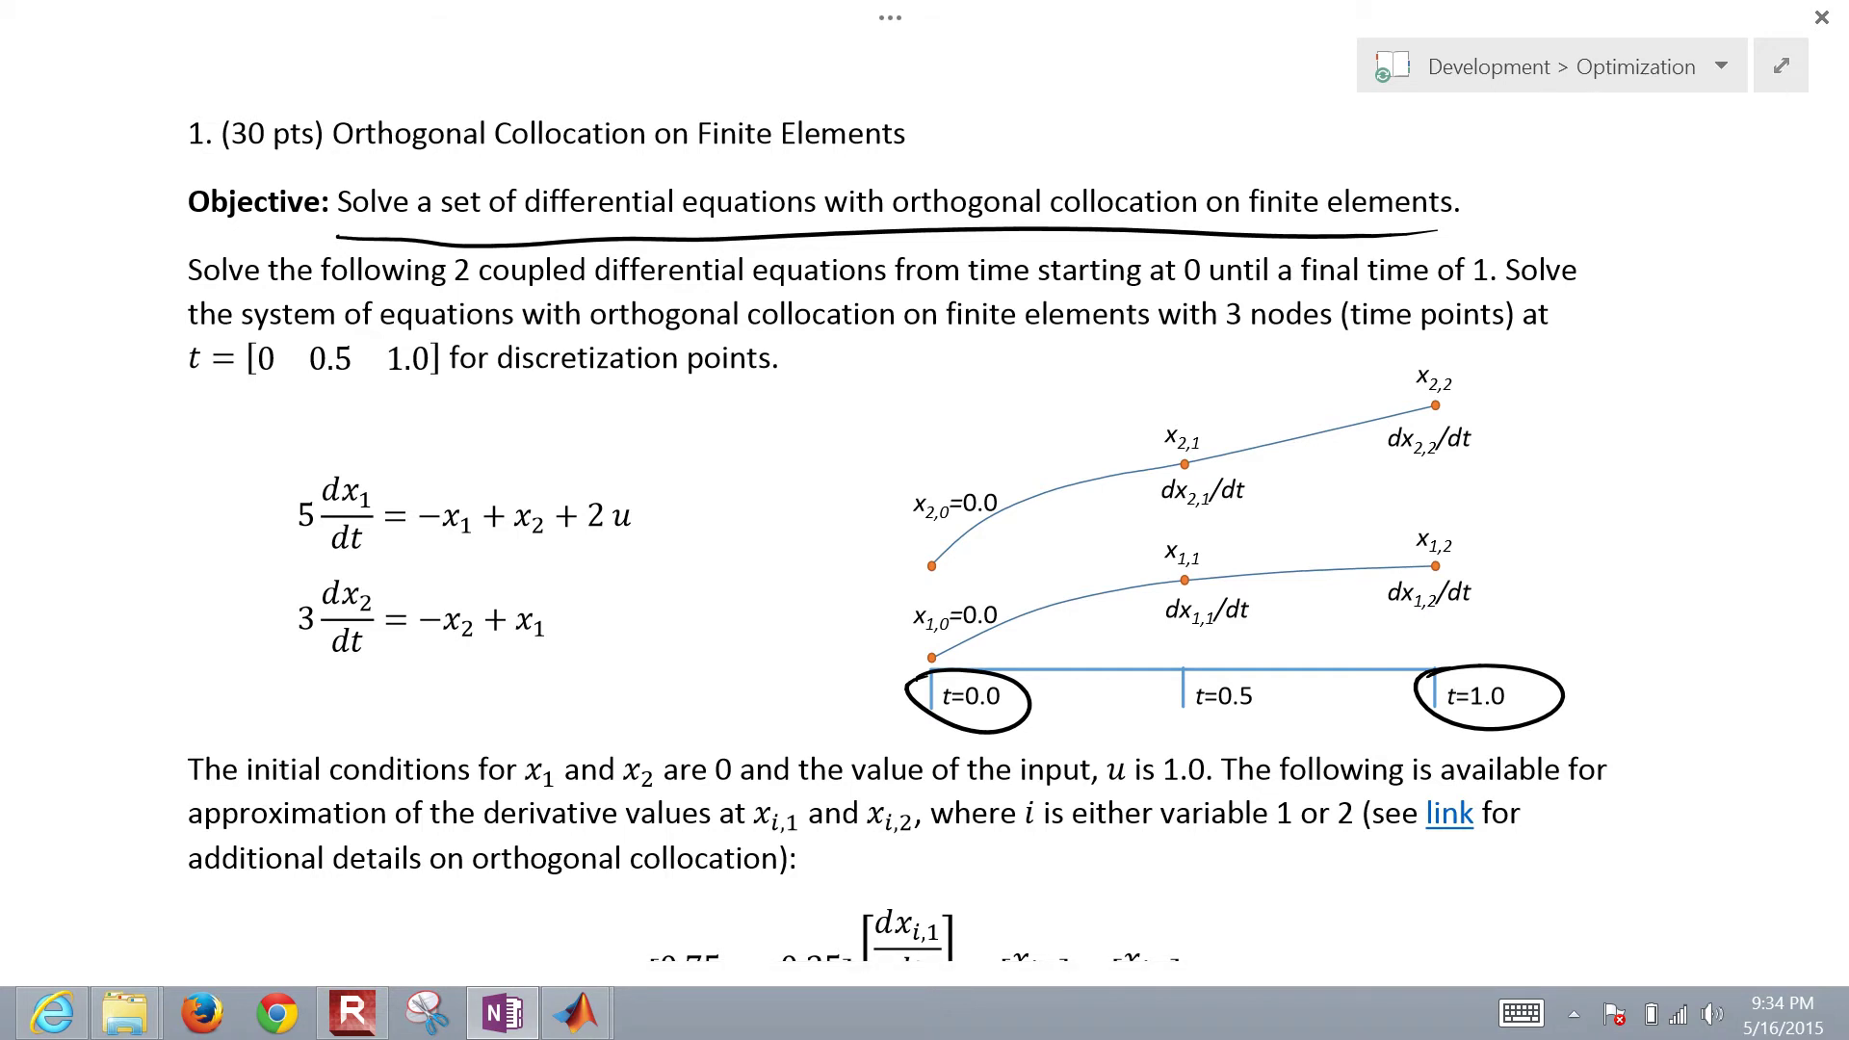
mouse_move(1164, 677)
left_mouse_down()
mouse_move(1245, 730)
mouse_move(1166, 677)
left_mouse_up()
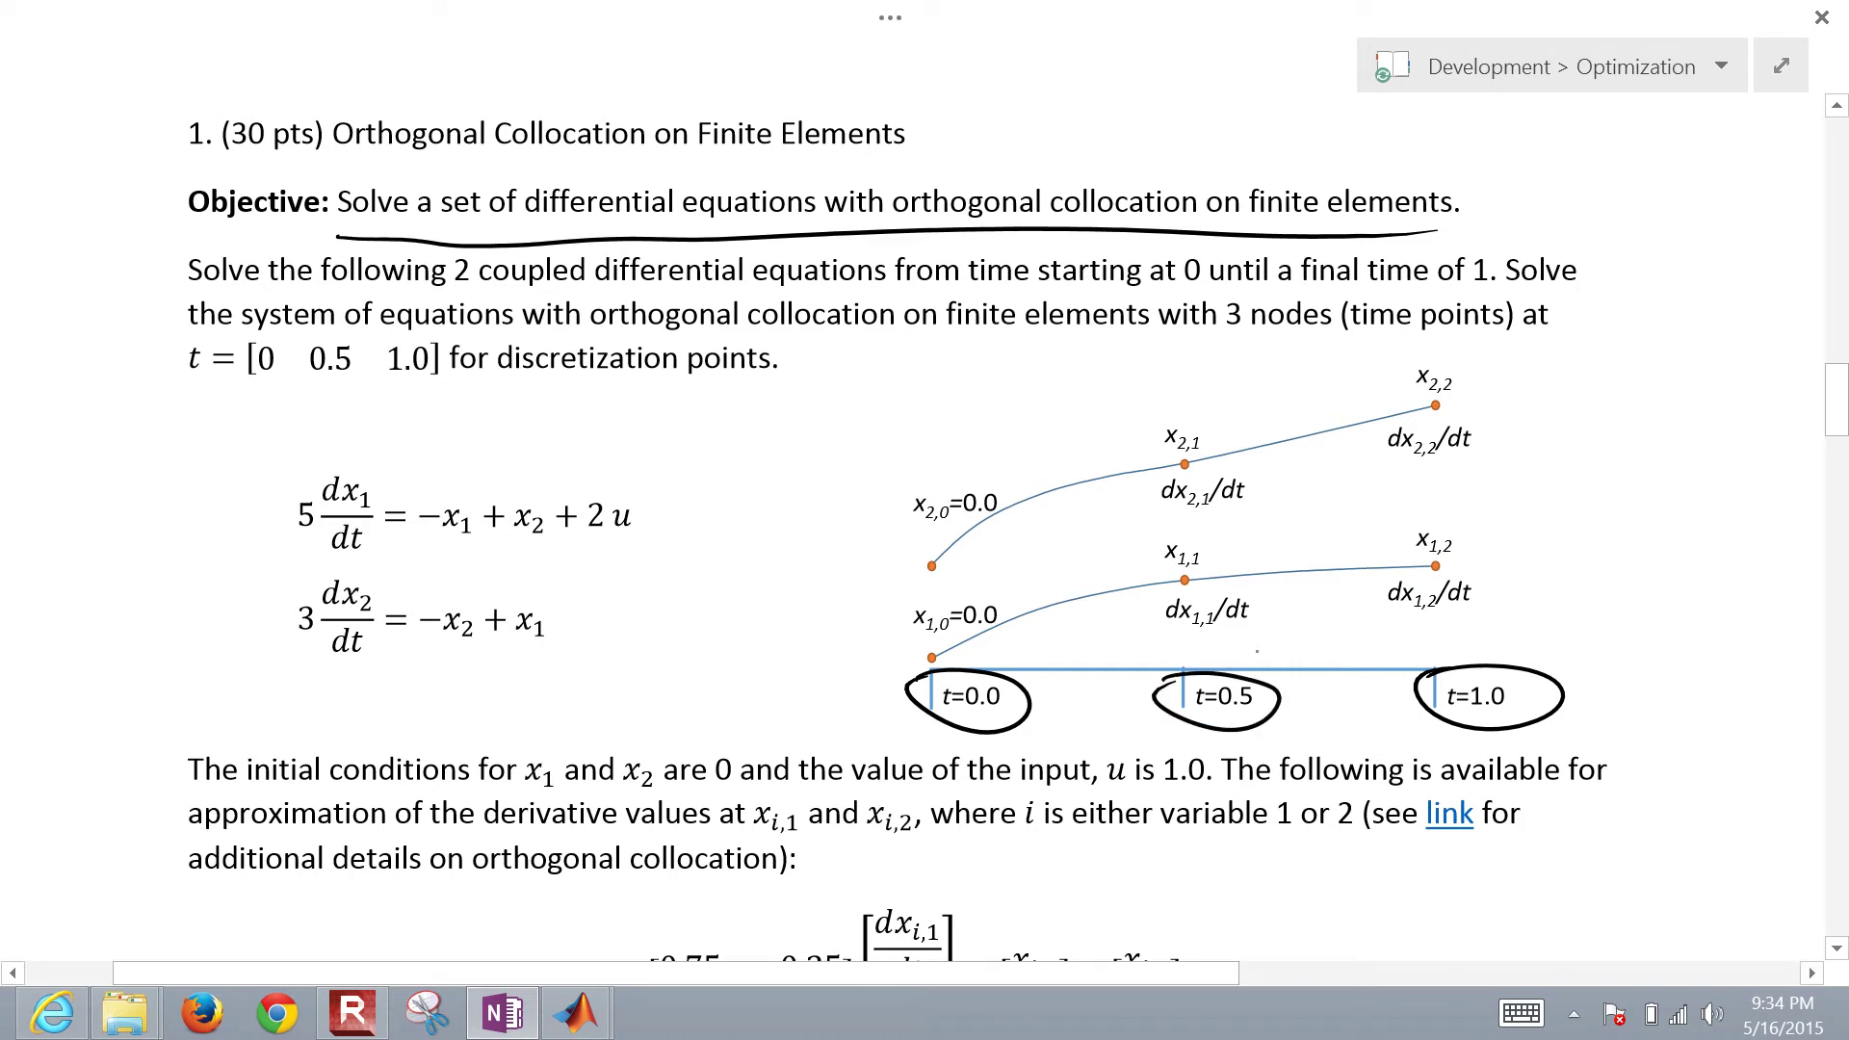
left_click_drag(176, 393, 448, 383)
Step: Bracket the two equations, arrow dx1 and x2, and underline u=1.0 and x1, x2=0
left_click_drag(294, 456, 291, 667)
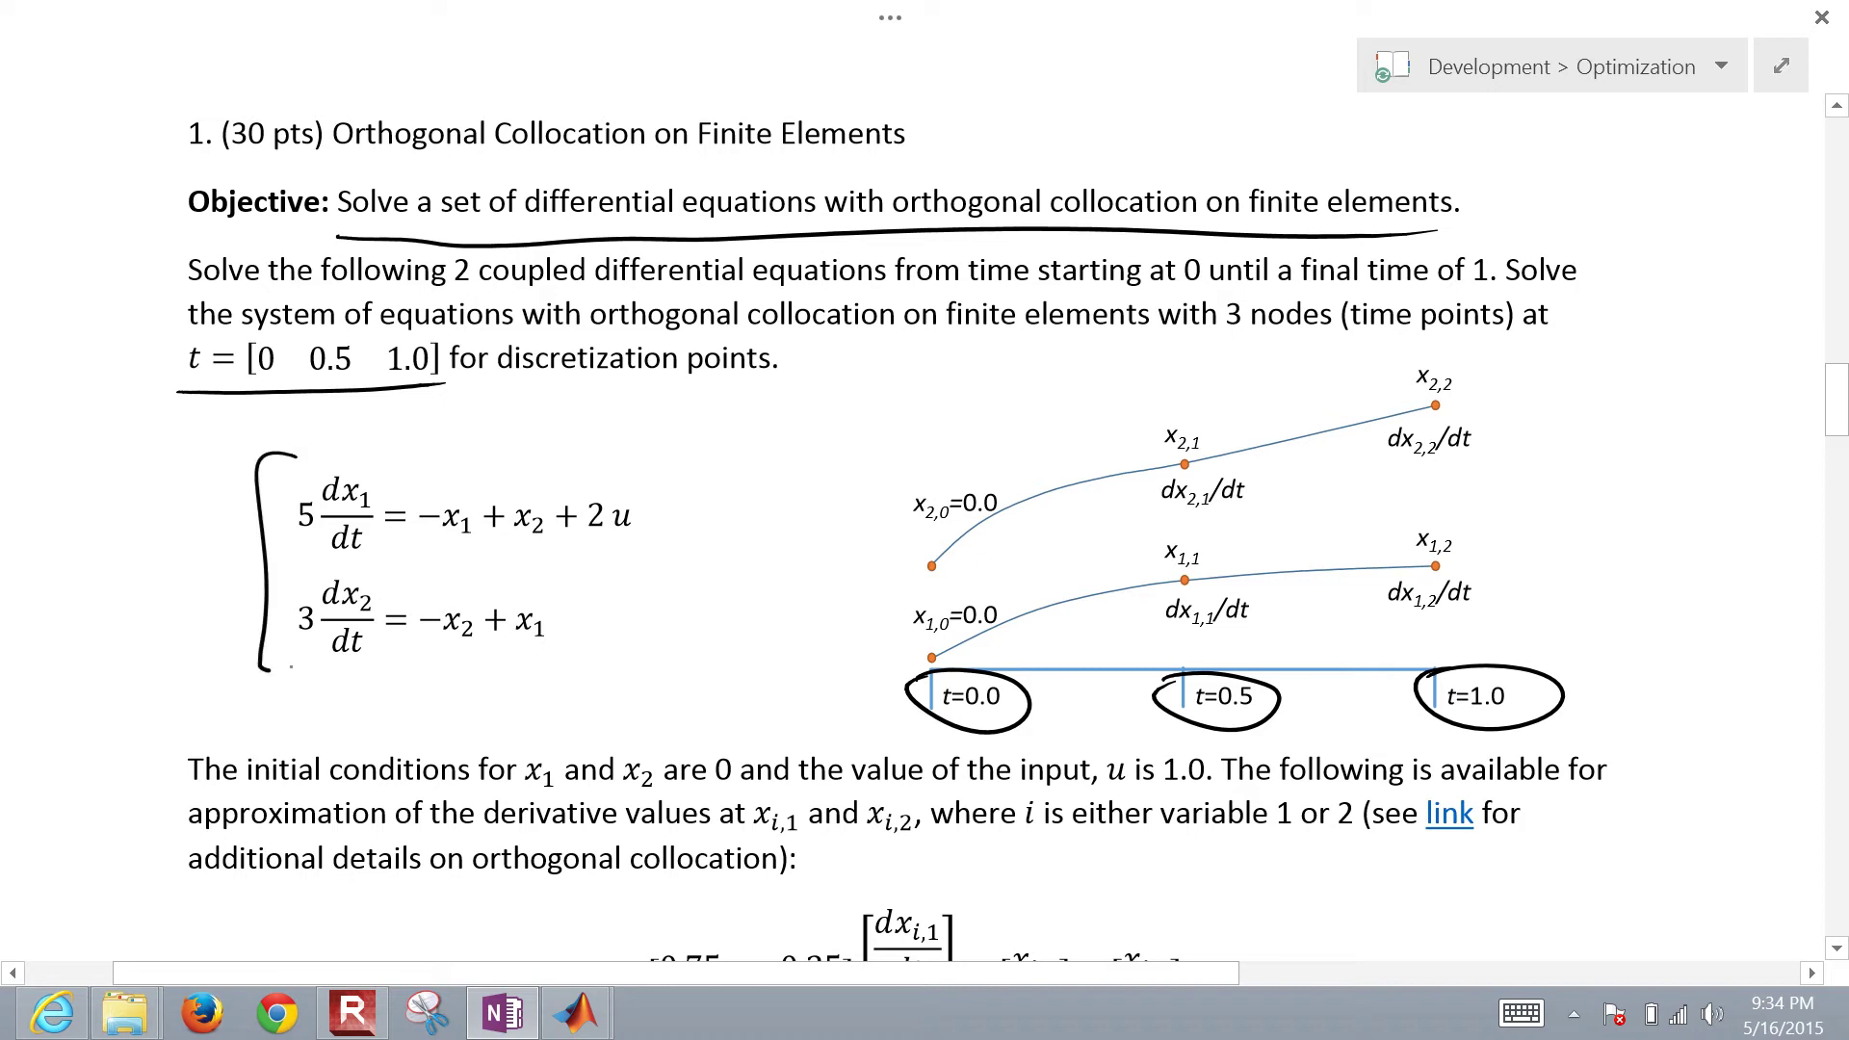
left_click_drag(391, 439, 357, 479)
left_click_drag(507, 436, 515, 491)
left_click_drag(1112, 790, 1206, 787)
left_click_drag(526, 787, 731, 788)
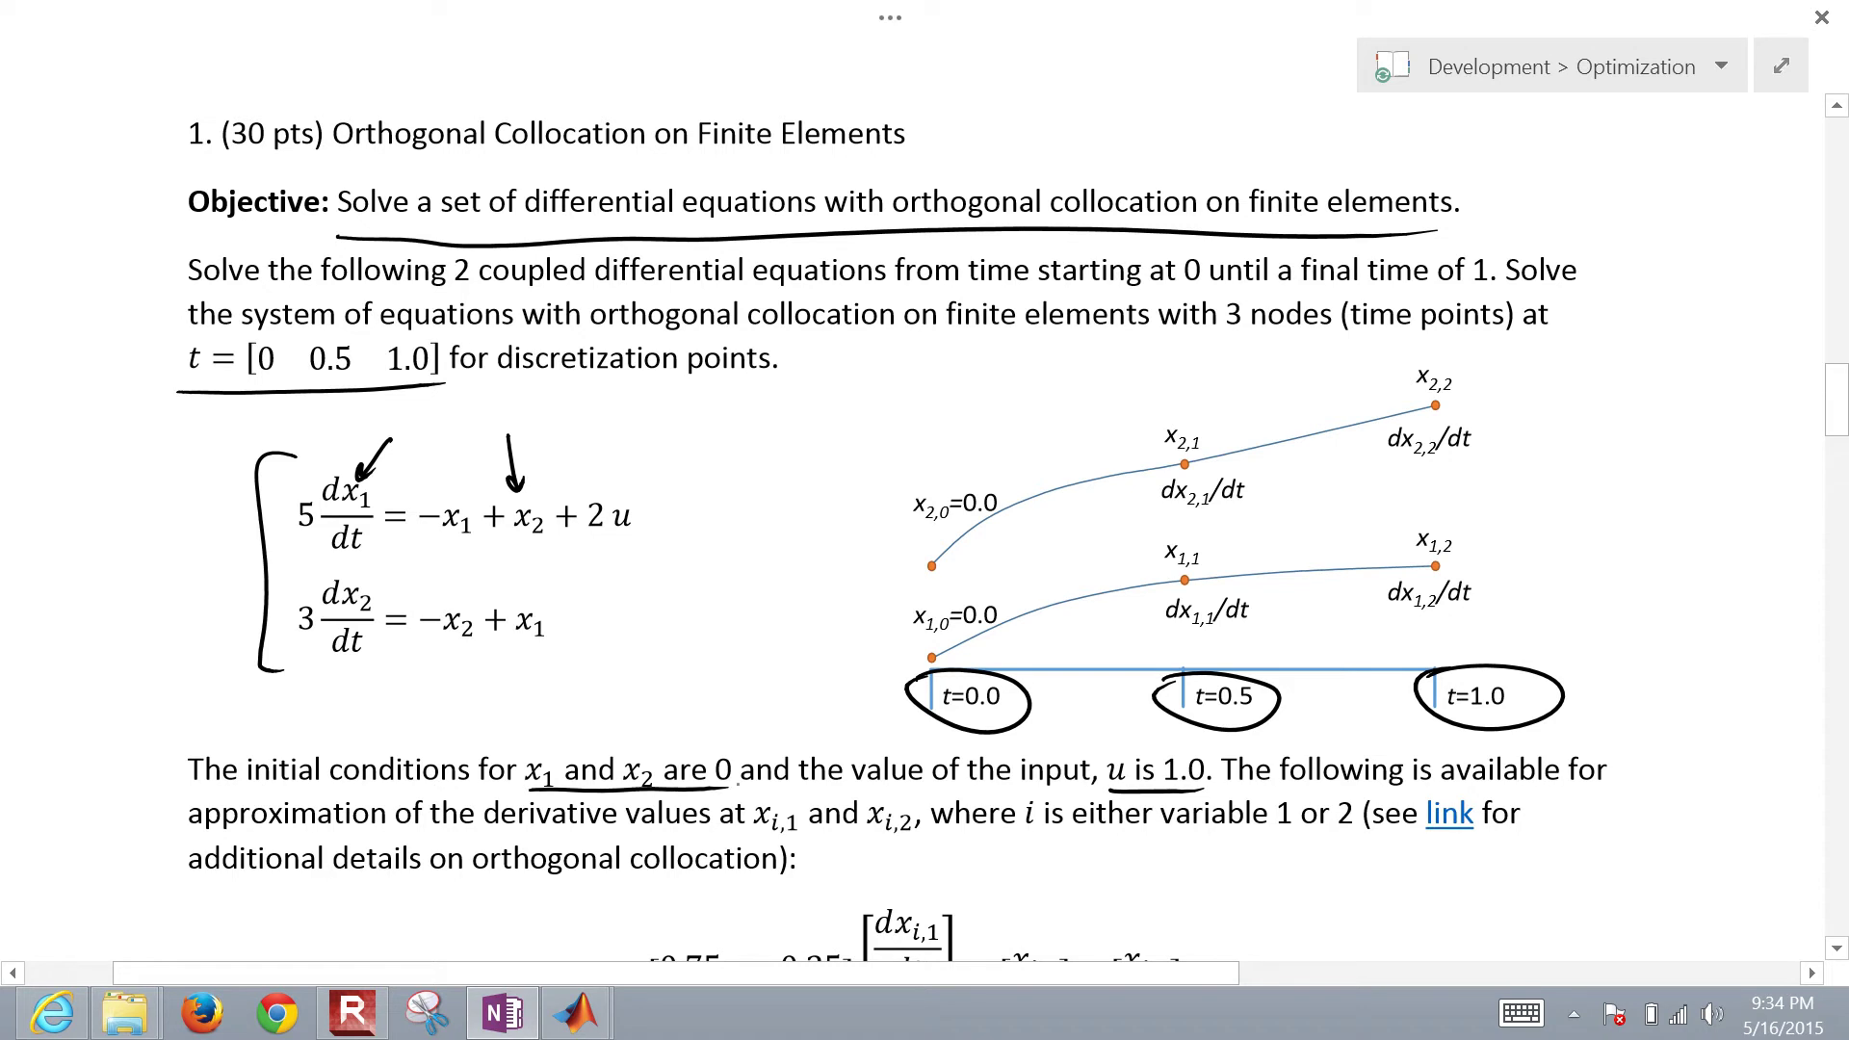
Step: Circle the t2 collocation matrix equation and box its derivative vector
scroll(915, 511, "down", 3)
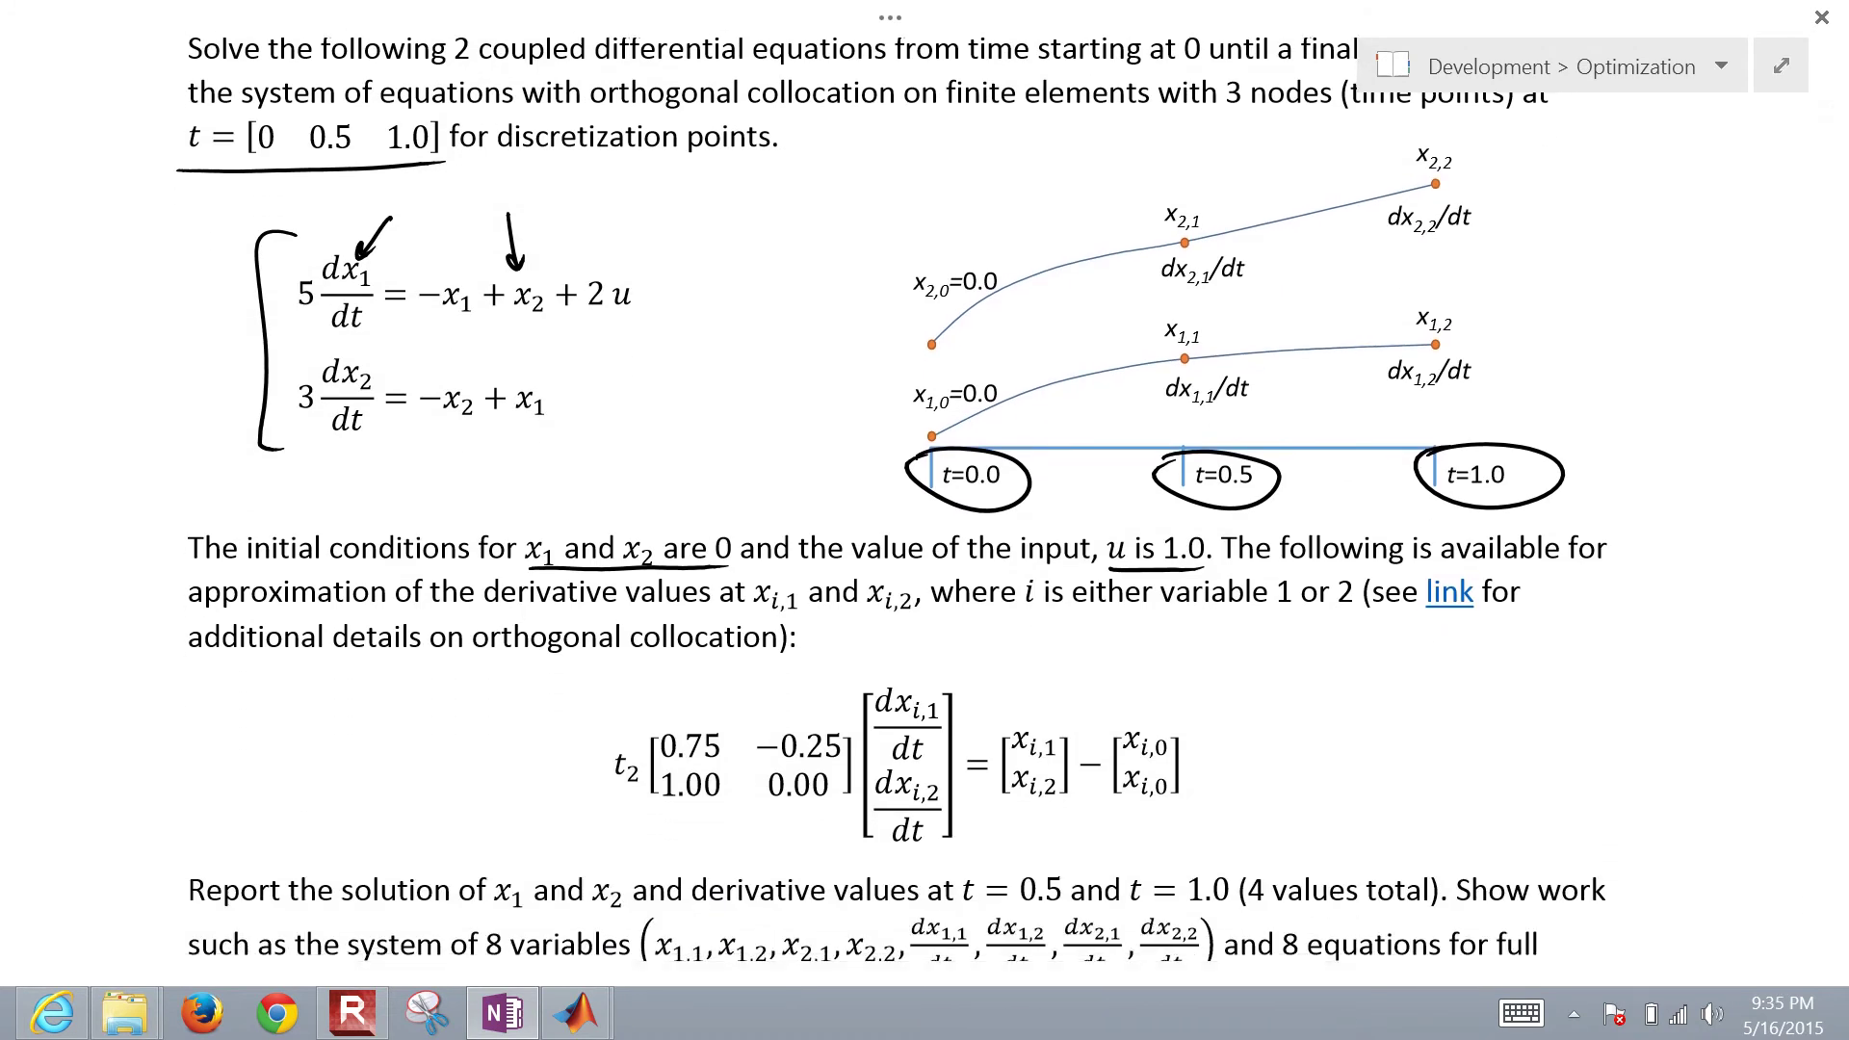
mouse_move(576, 711)
left_mouse_down()
mouse_move(976, 664)
mouse_move(1305, 732)
mouse_move(1067, 834)
mouse_move(738, 856)
left_mouse_up()
left_click_drag(560, 828, 602, 697)
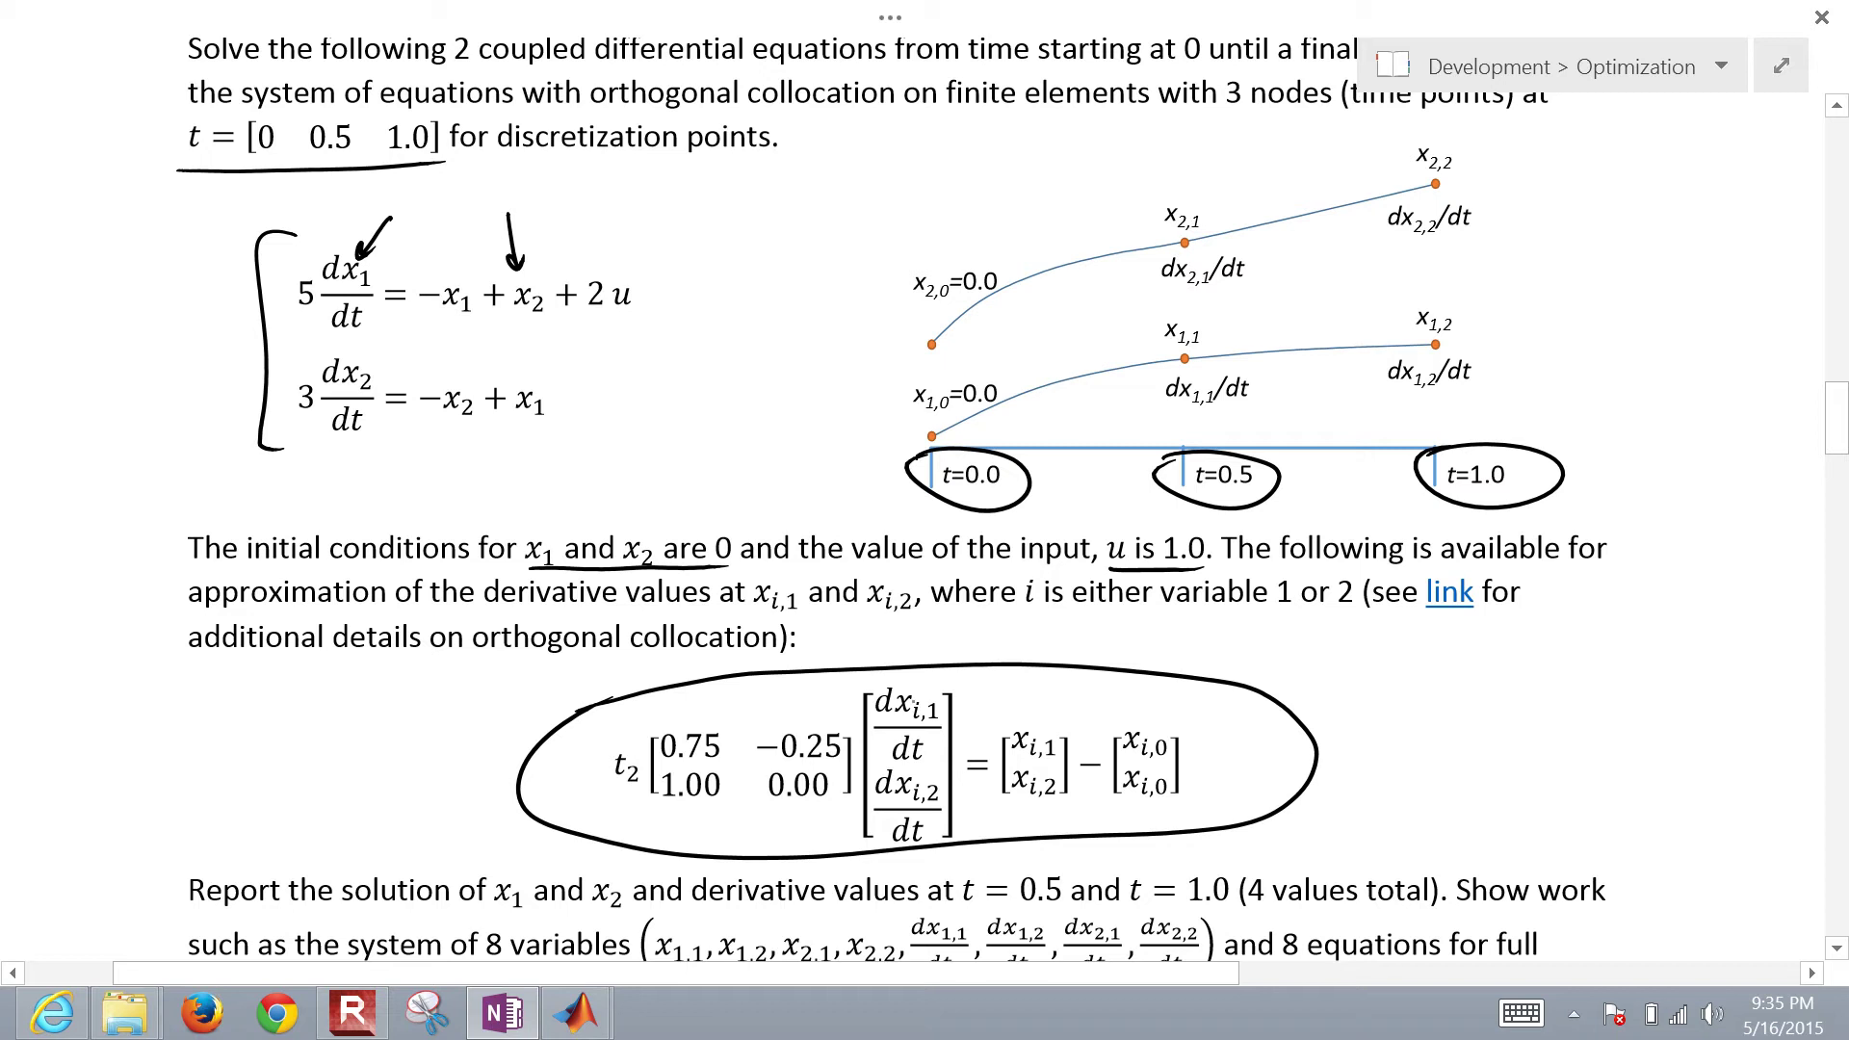
mouse_move(866, 673)
left_mouse_down()
mouse_move(857, 783)
mouse_move(957, 836)
mouse_move(967, 690)
mouse_move(870, 675)
left_mouse_up()
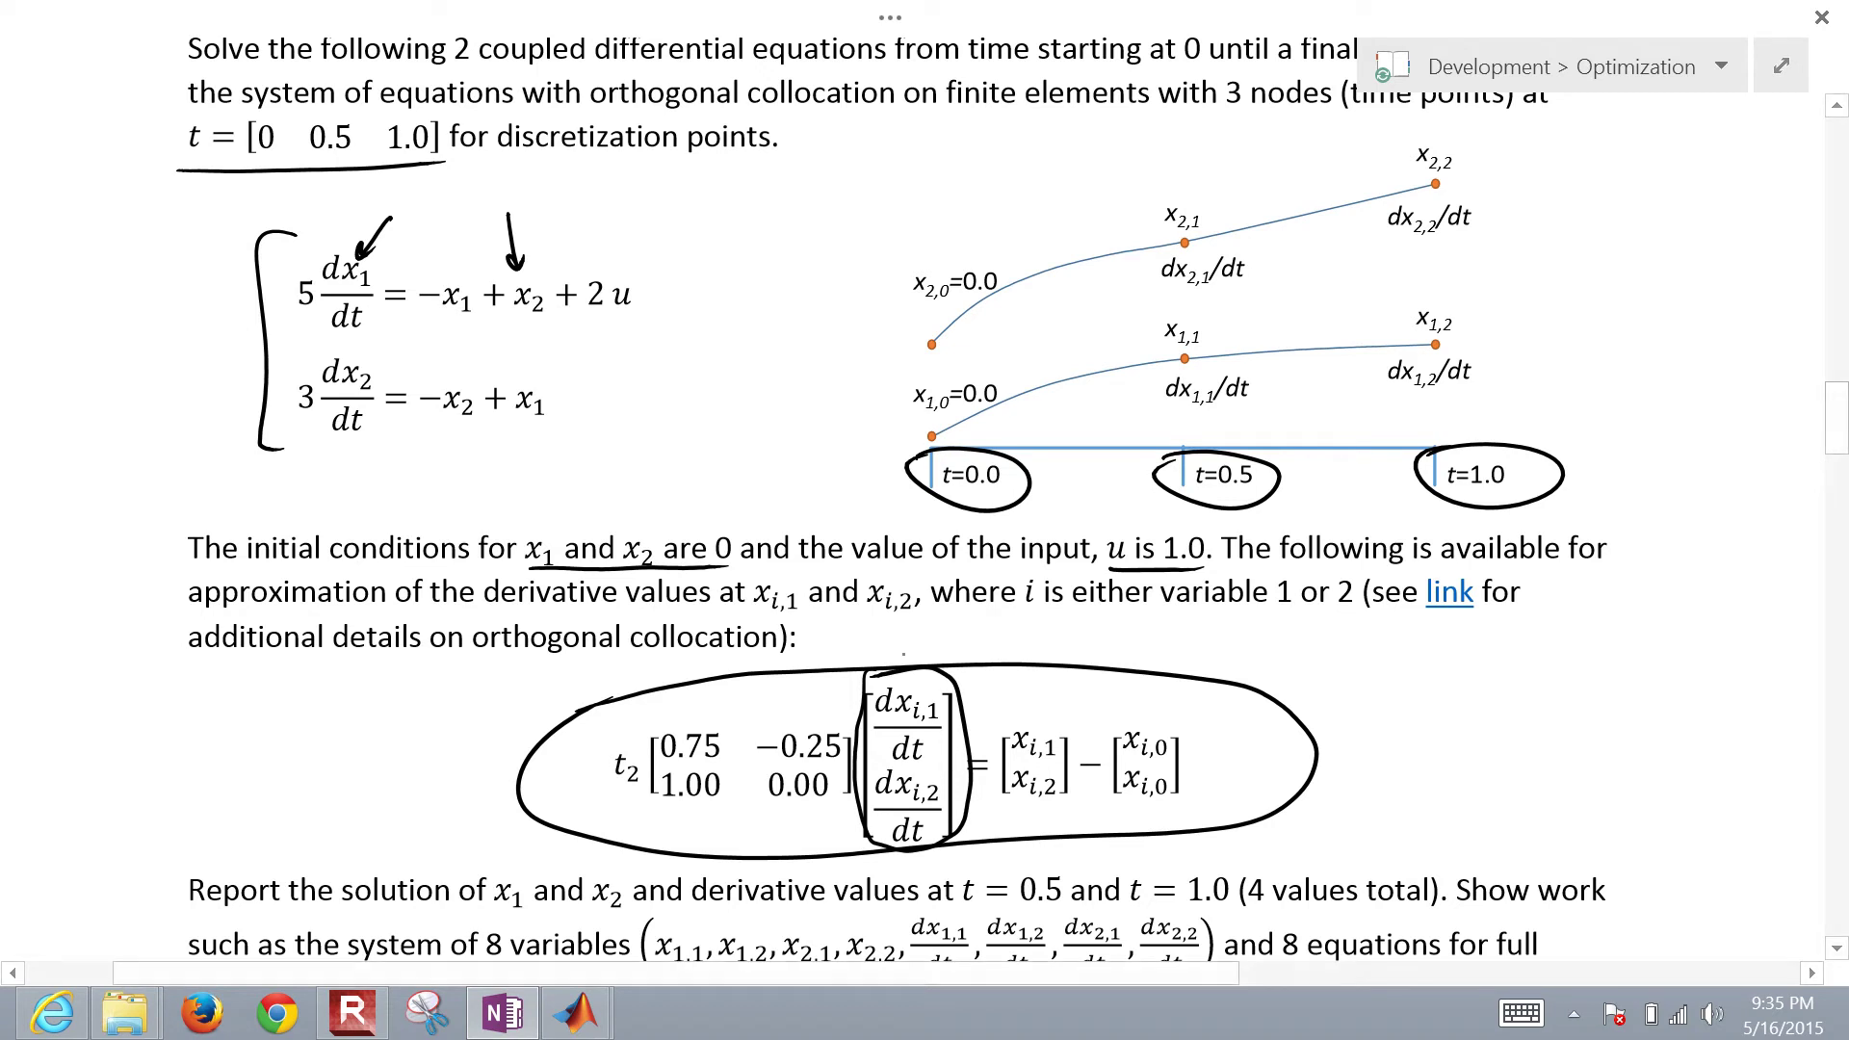
Step: Underline the Report sentence, change 4 values to 8, and underline 8 variables and 8 equations
scroll(903, 654, "down", 3)
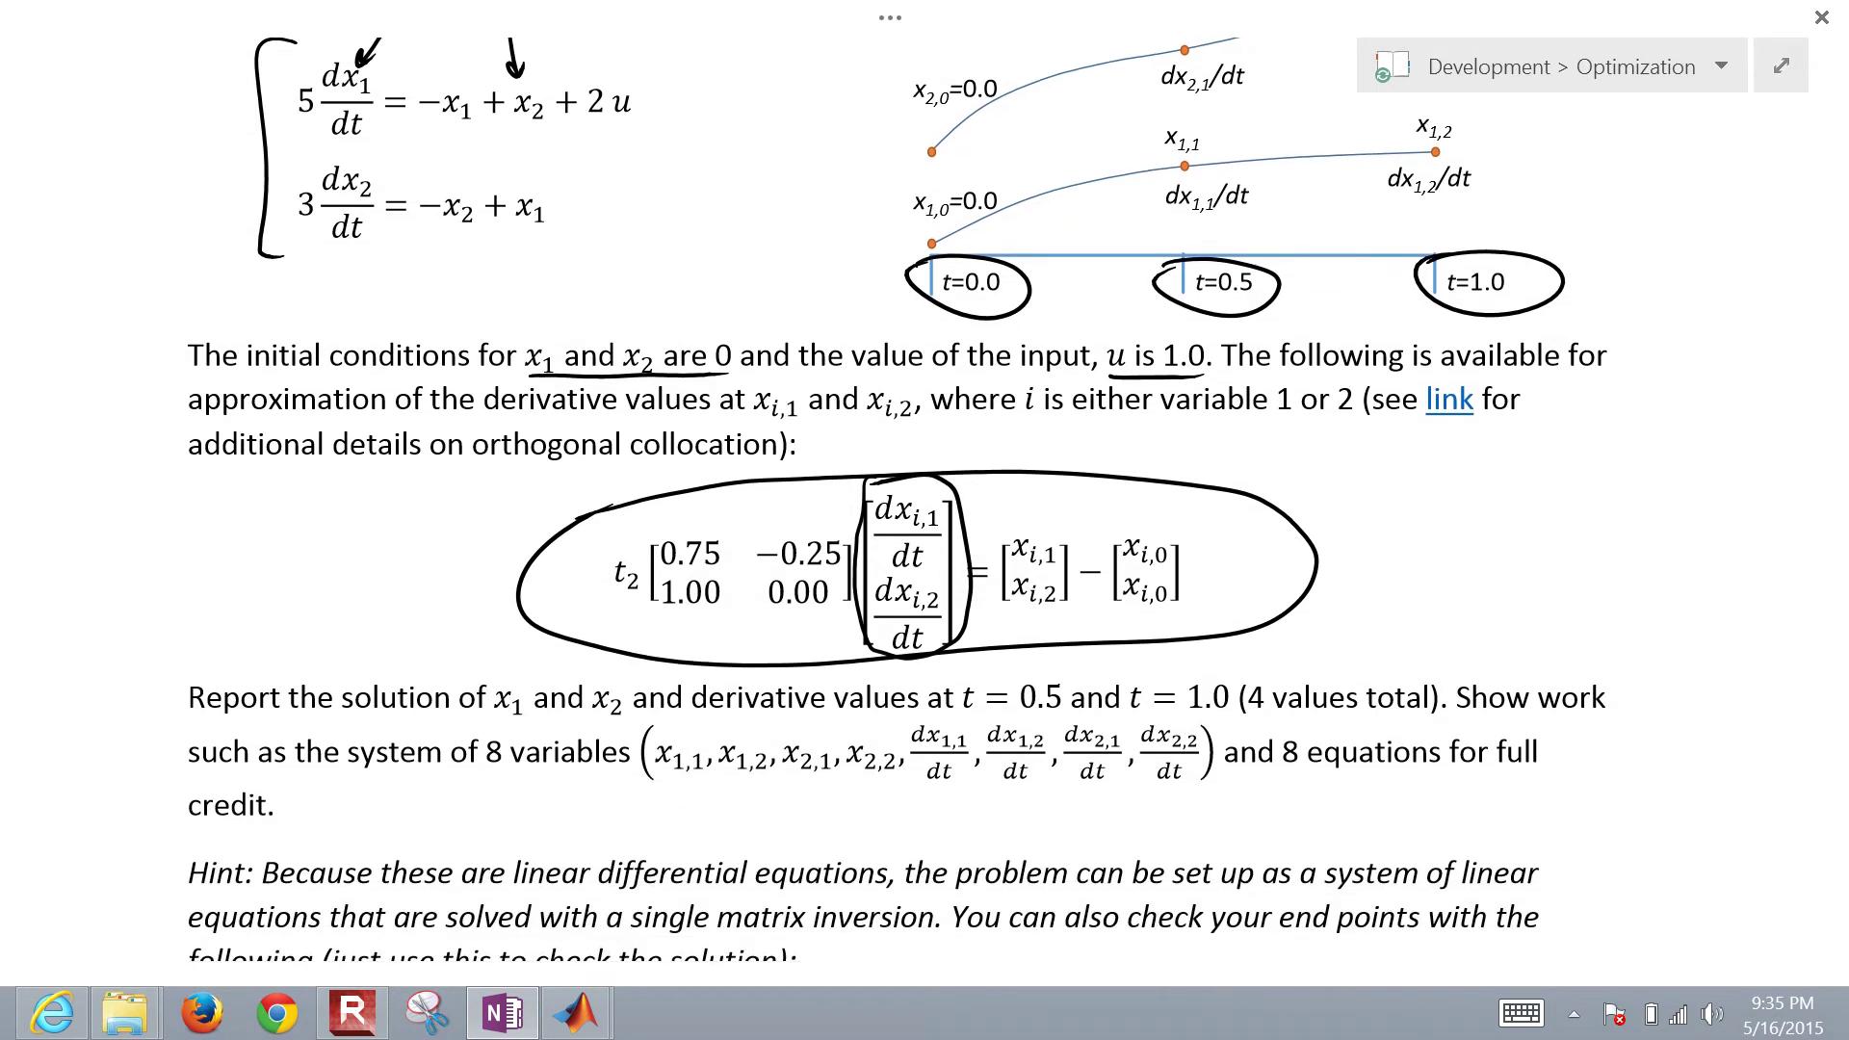
left_click_drag(200, 720, 630, 725)
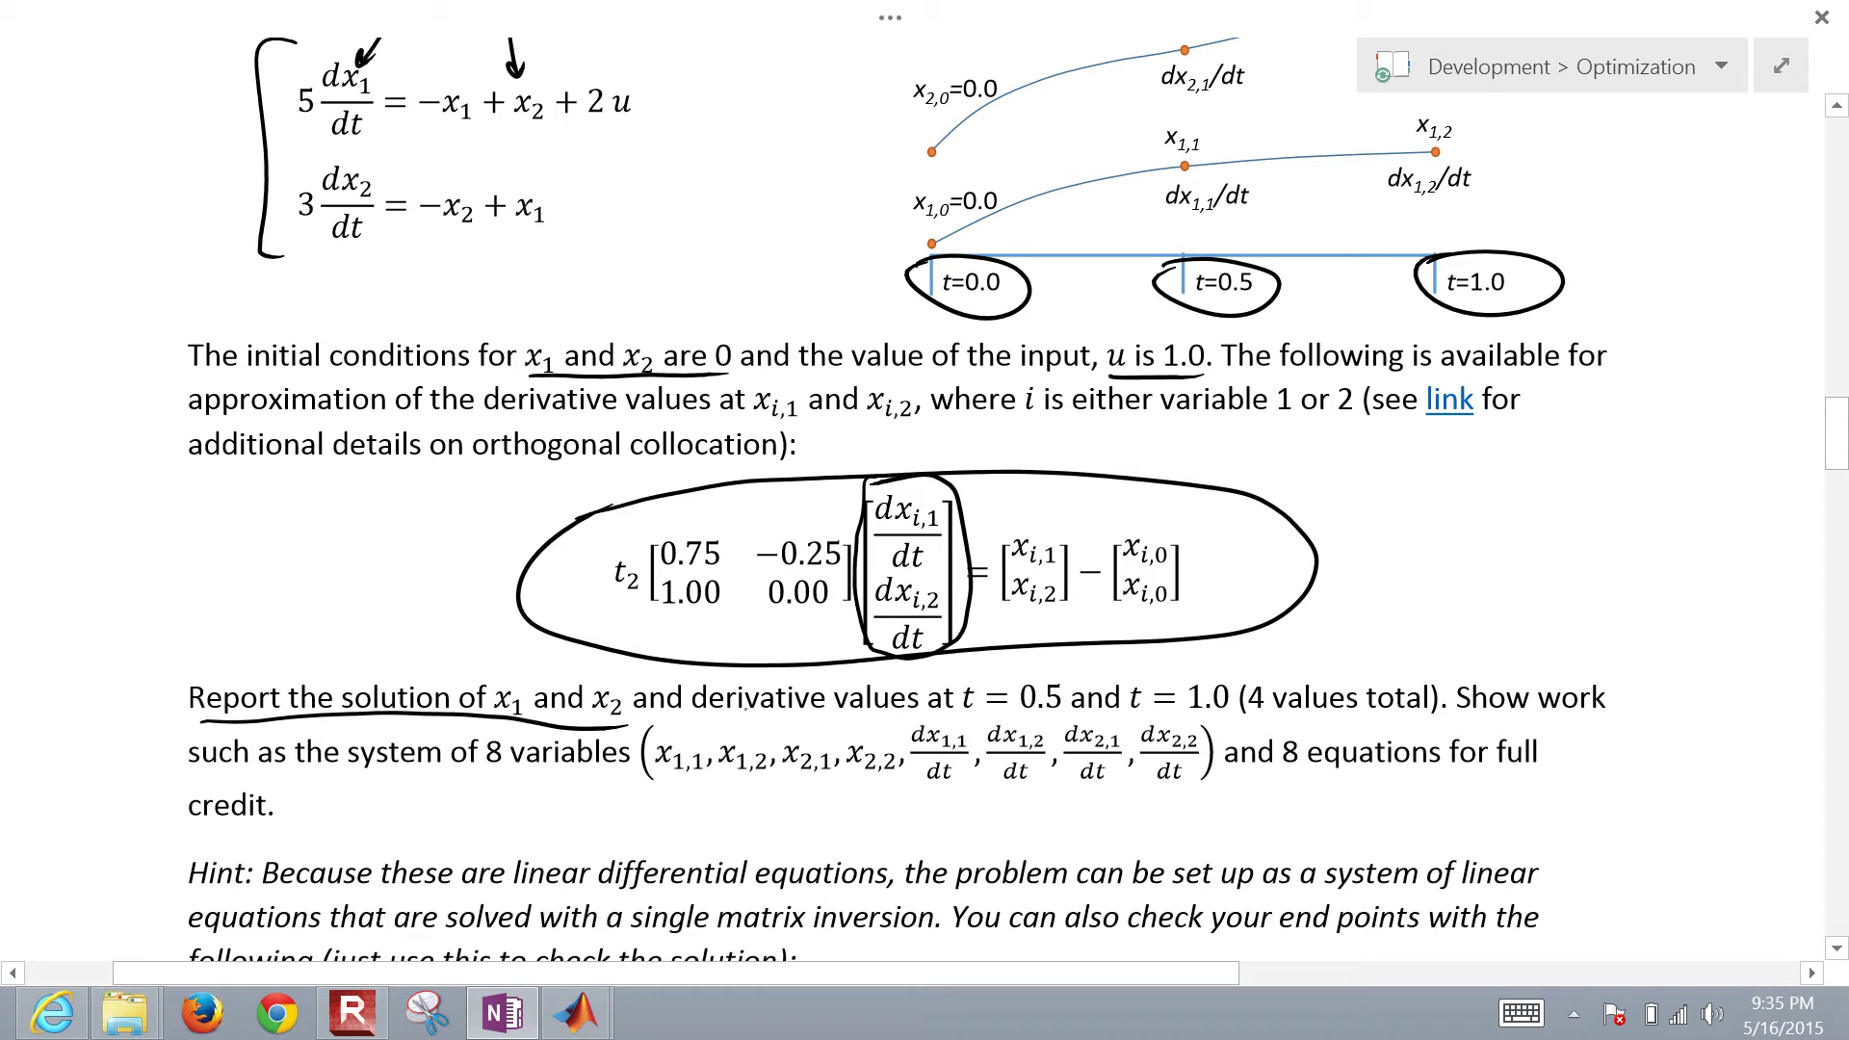
left_click_drag(706, 723, 1241, 713)
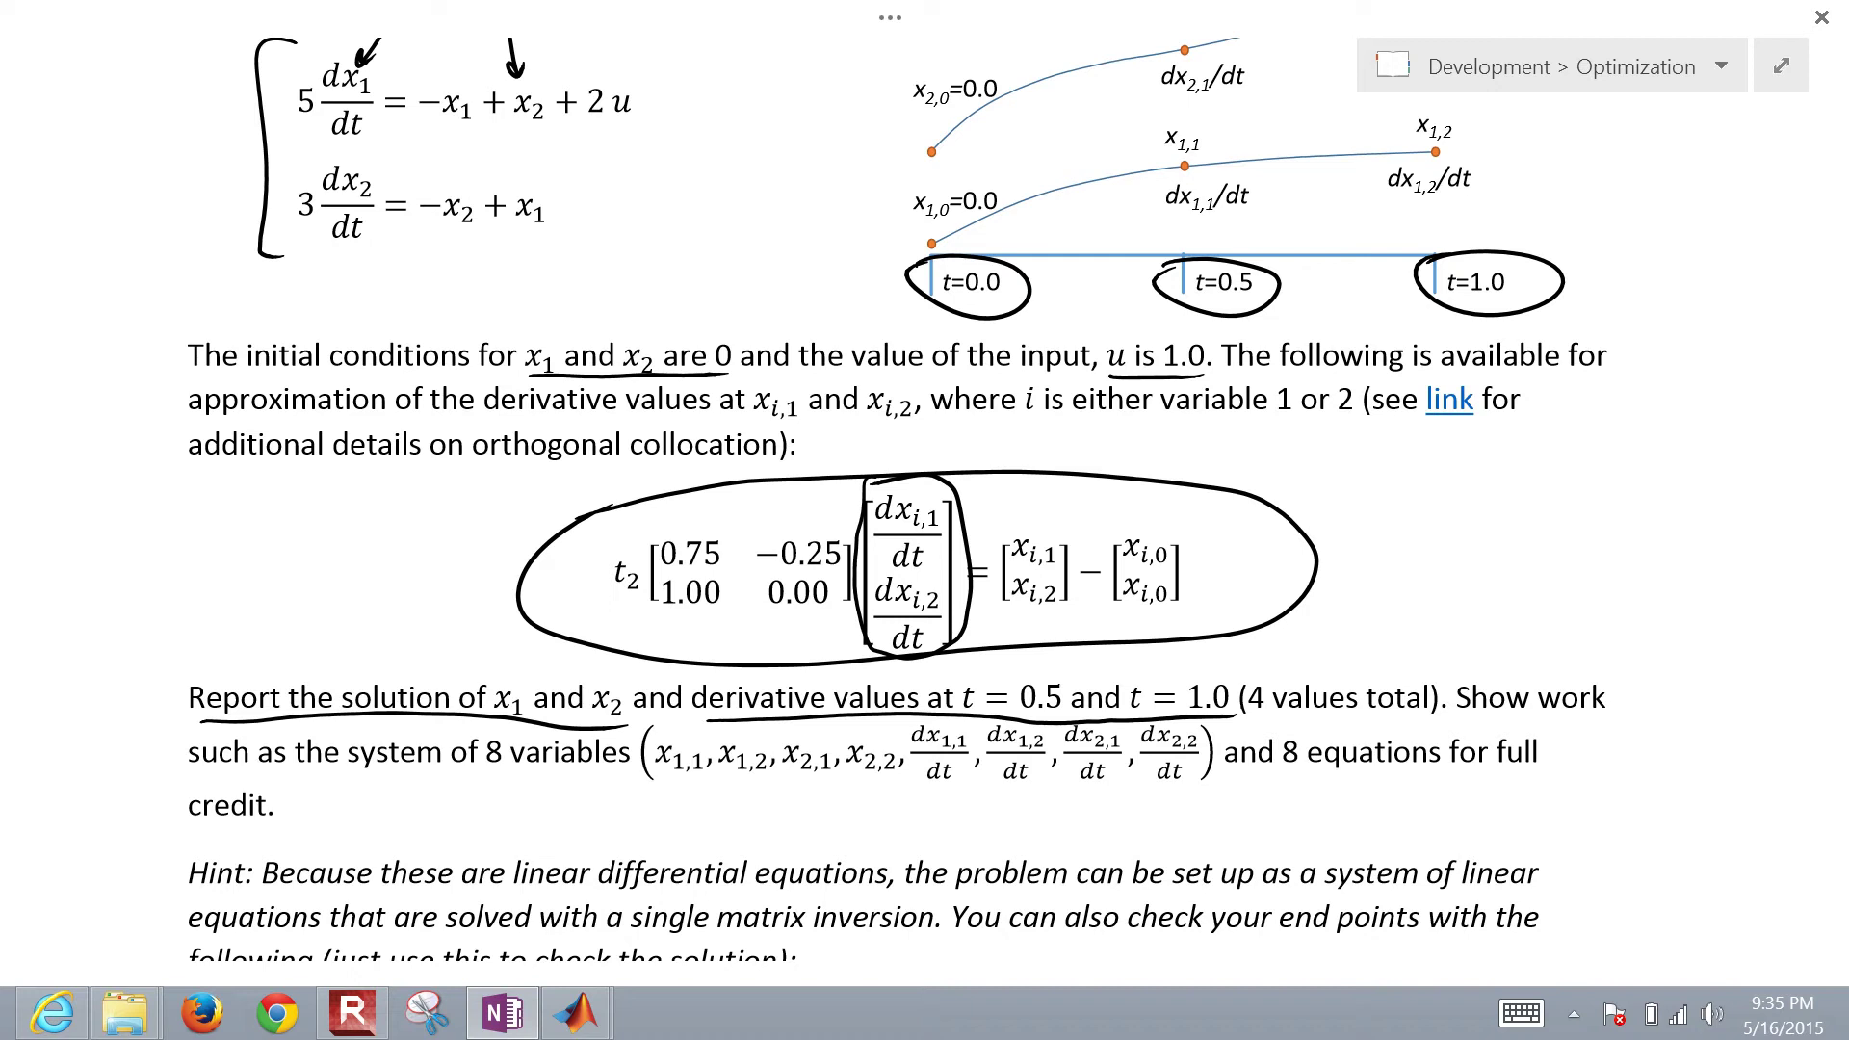
mouse_move(1262, 679)
left_mouse_down()
mouse_move(1245, 710)
mouse_move(1260, 678)
left_mouse_up()
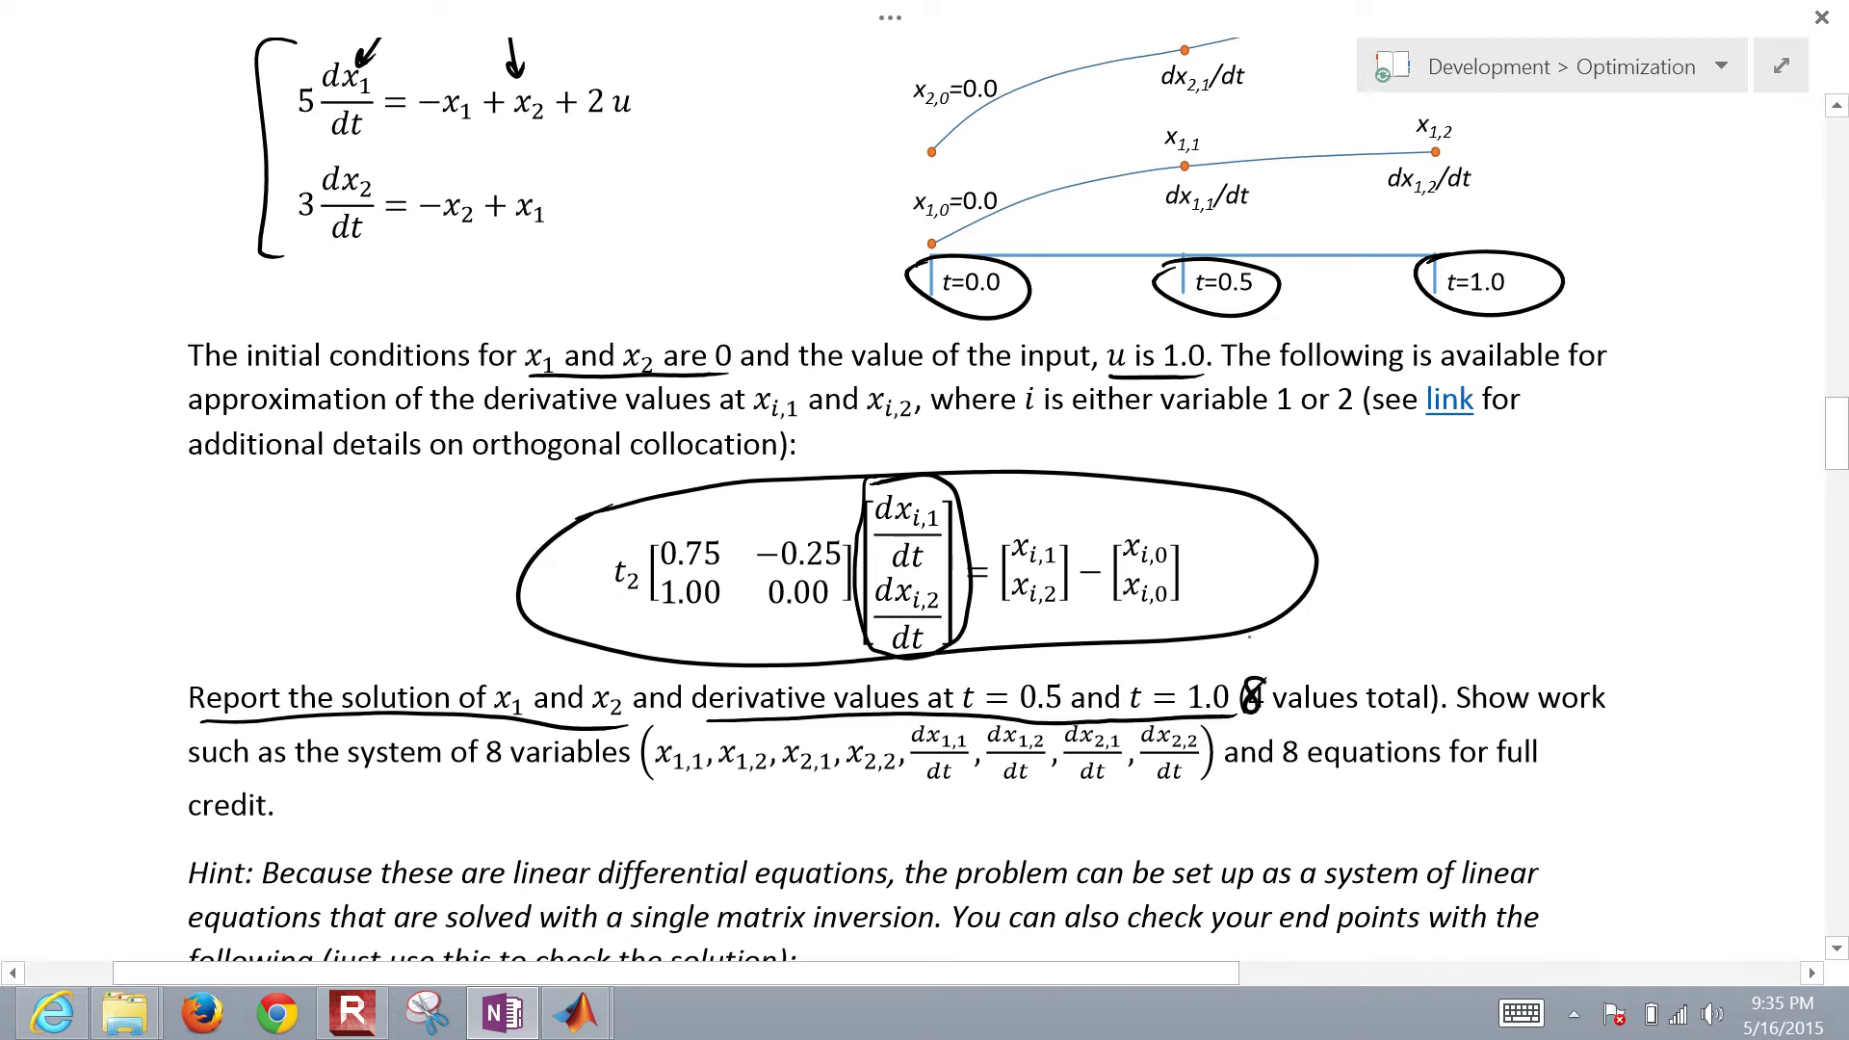
left_click_drag(486, 779, 627, 789)
left_click_drag(1290, 782, 1430, 787)
mouse_move(672, 793)
left_mouse_down()
mouse_move(1177, 804)
mouse_move(661, 795)
left_mouse_up()
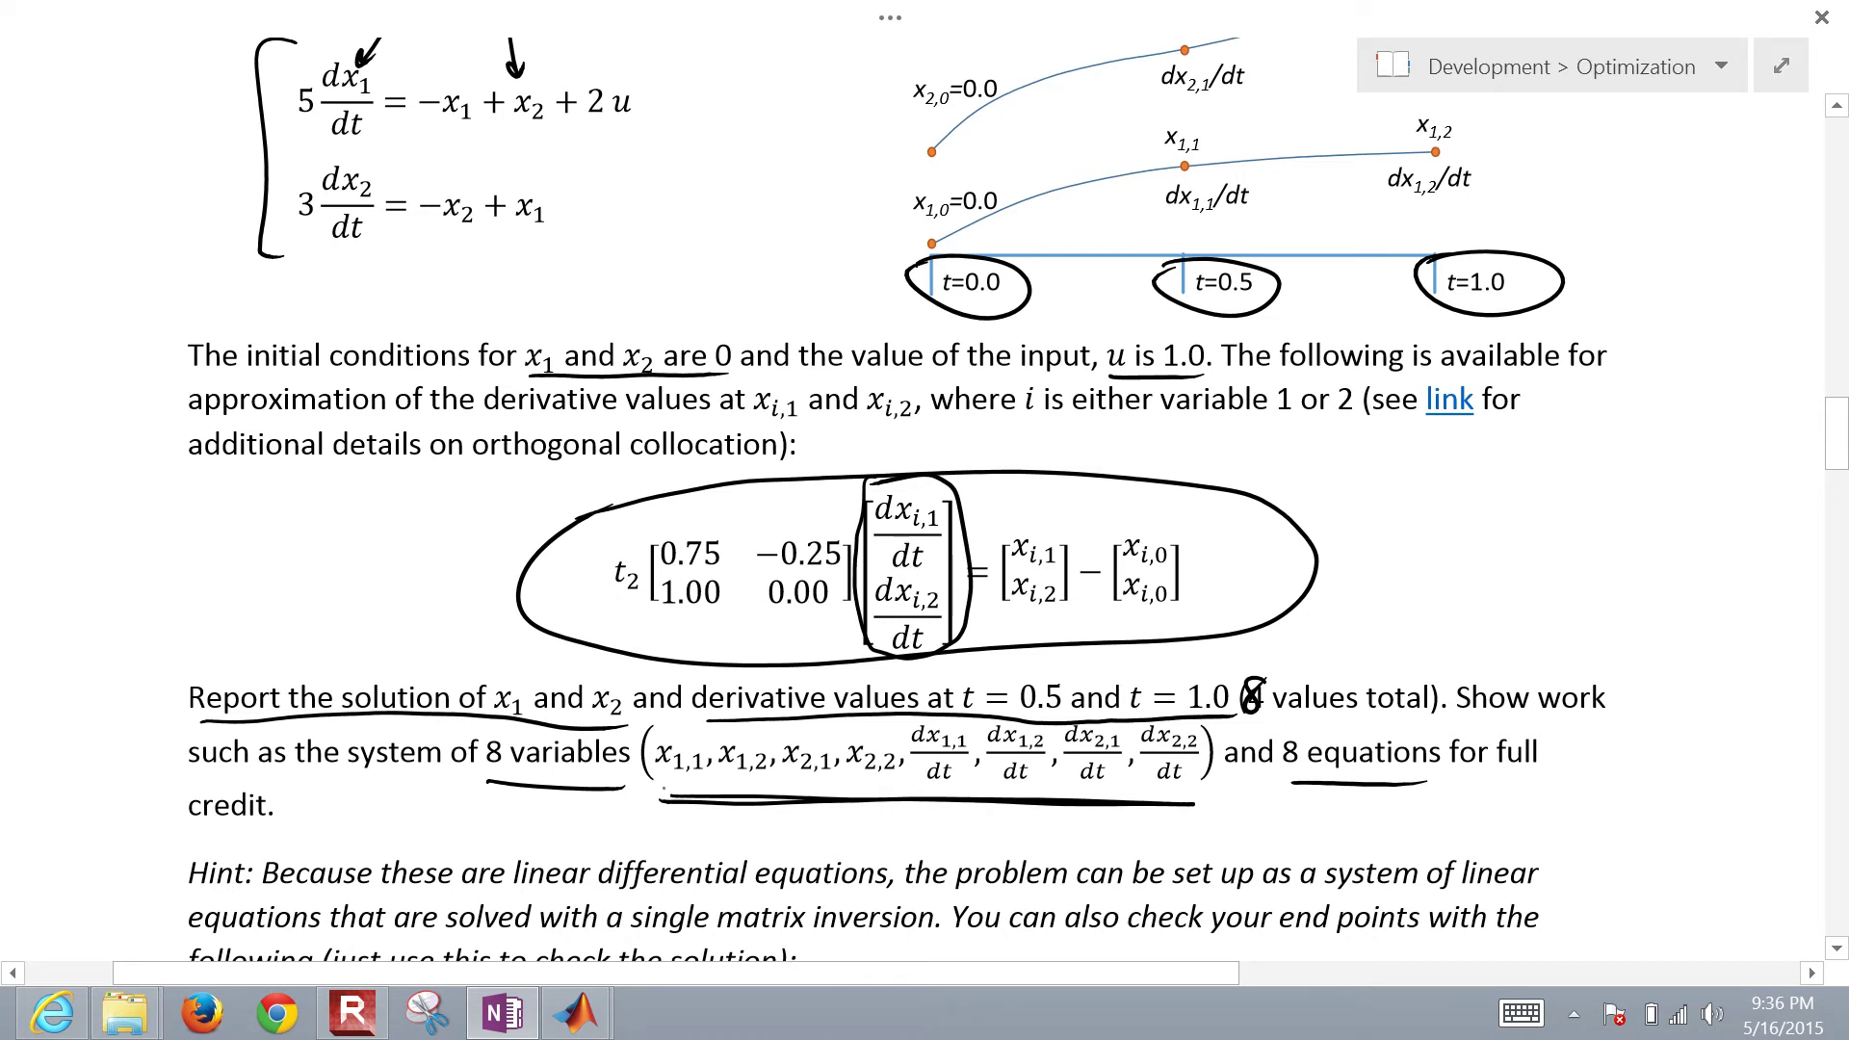
Step: Draw ink brackets beside the Hint paragraph
scroll(925, 501, "down", 3)
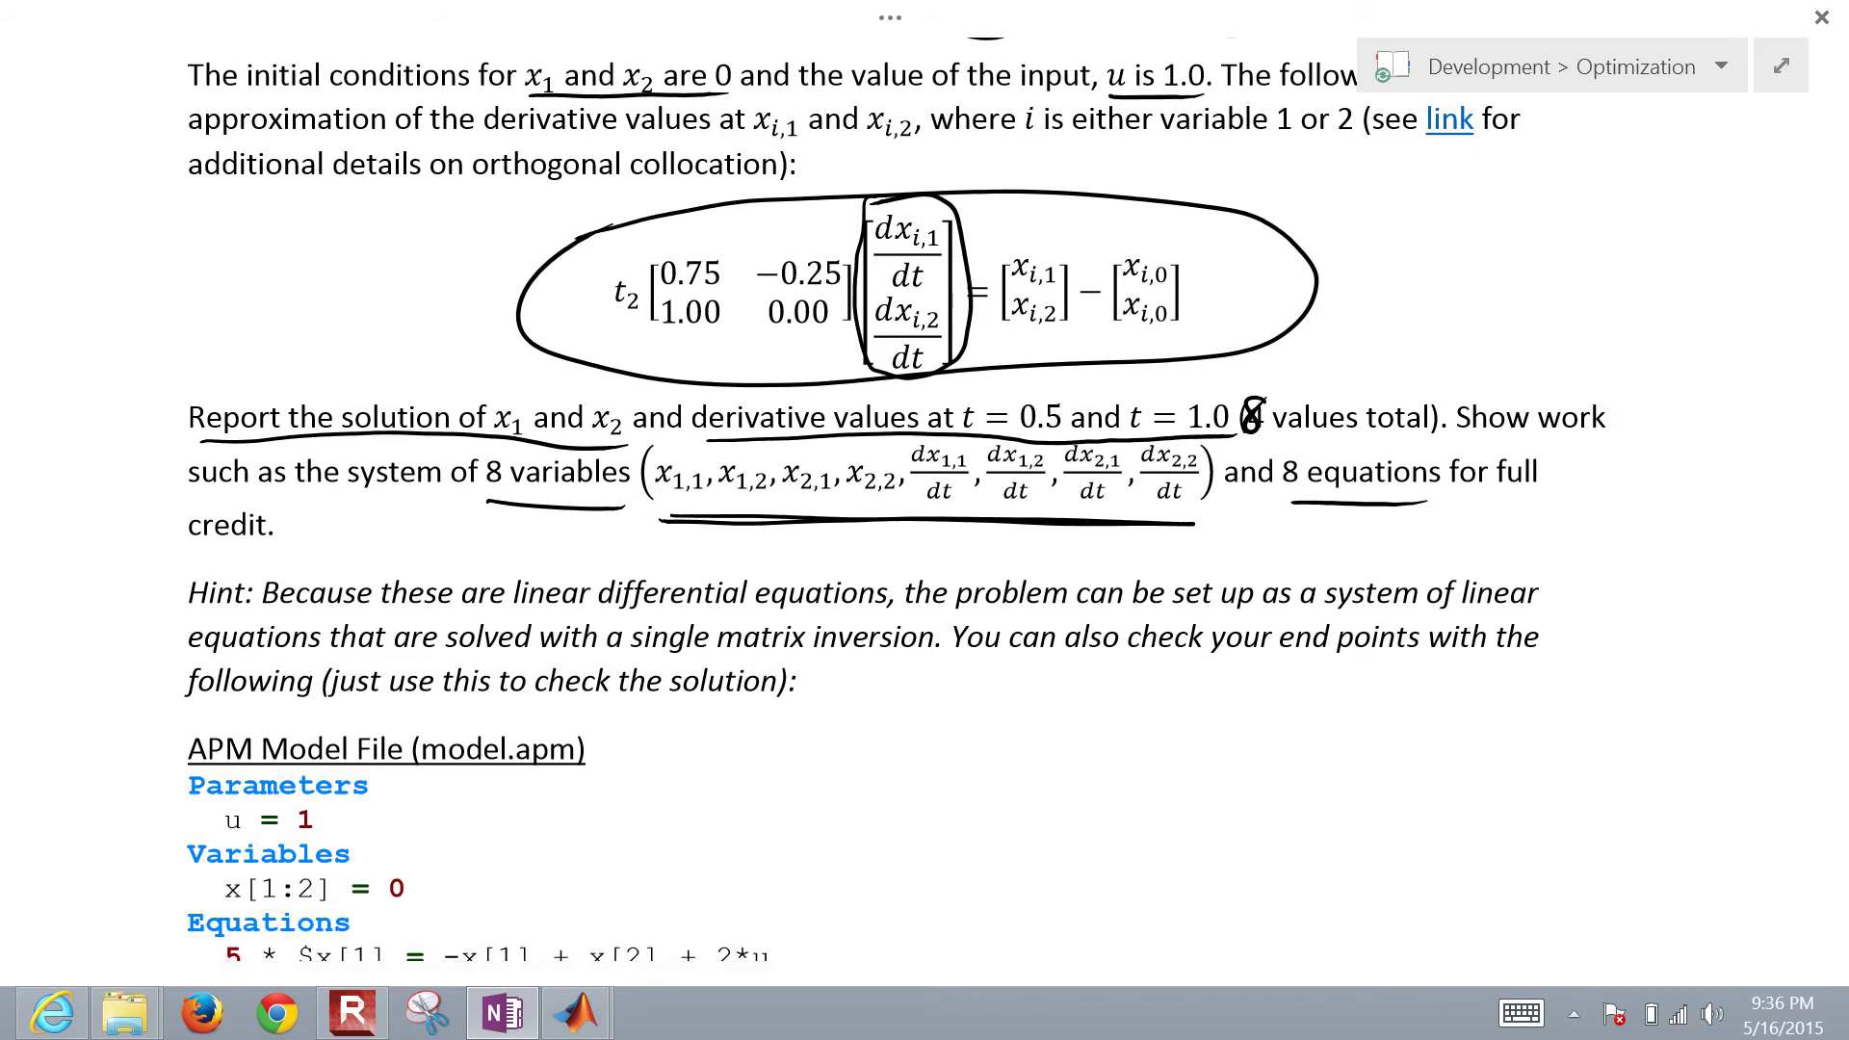
left_click_drag(203, 559, 166, 710)
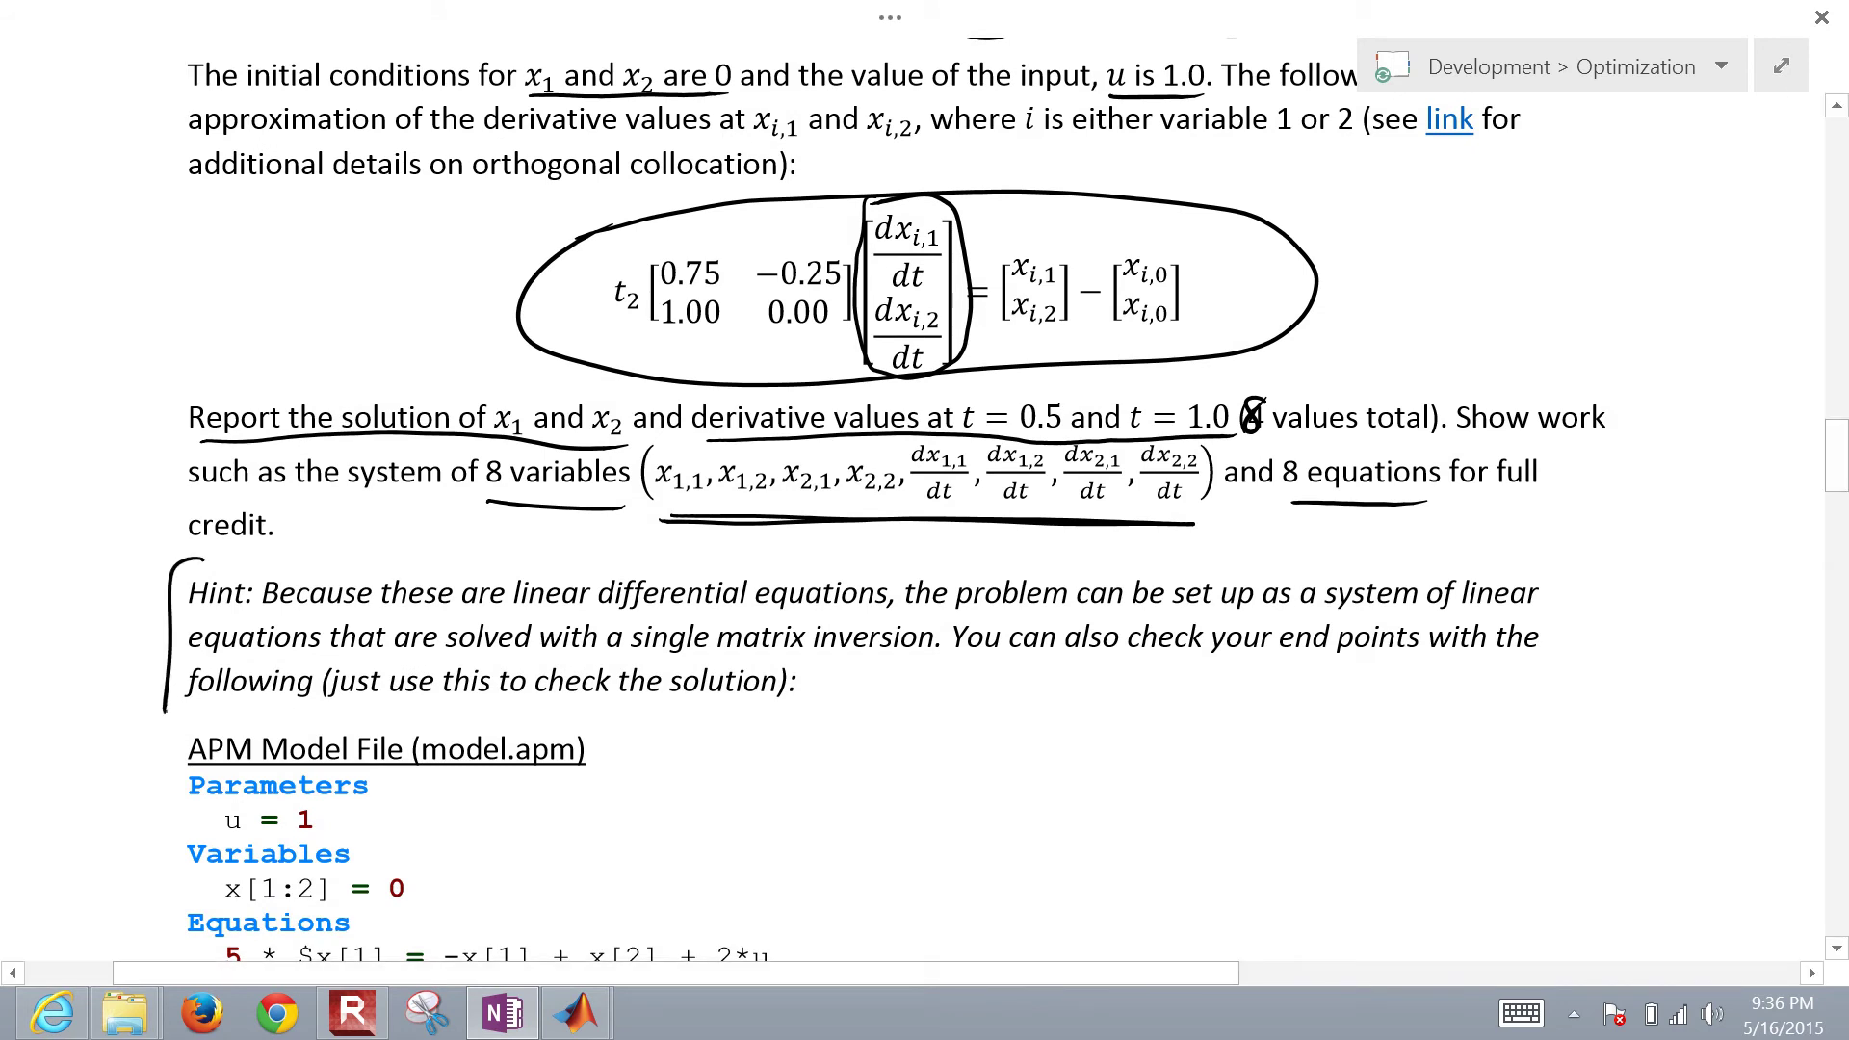
scroll(925, 501, "up", 2)
left_click_drag(158, 212, 127, 294)
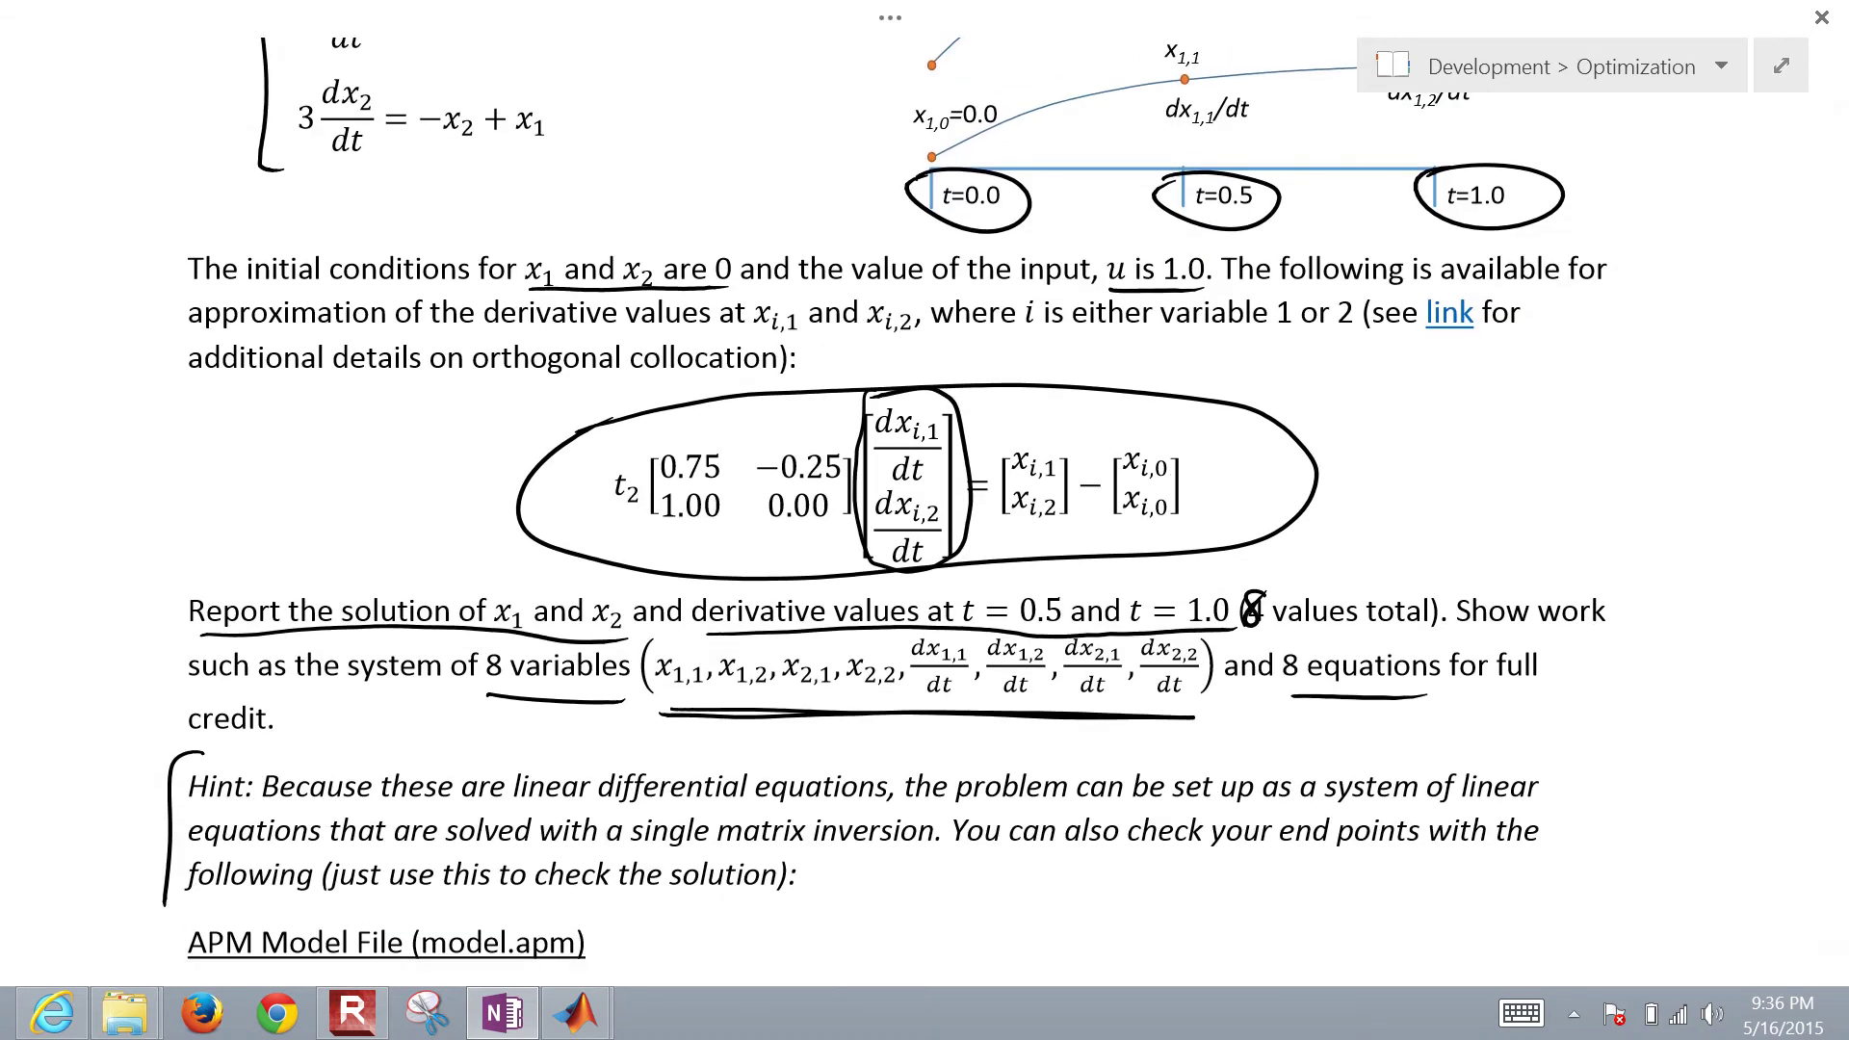
left_click_drag(159, 212, 217, 174)
scroll(925, 500, "up", 2)
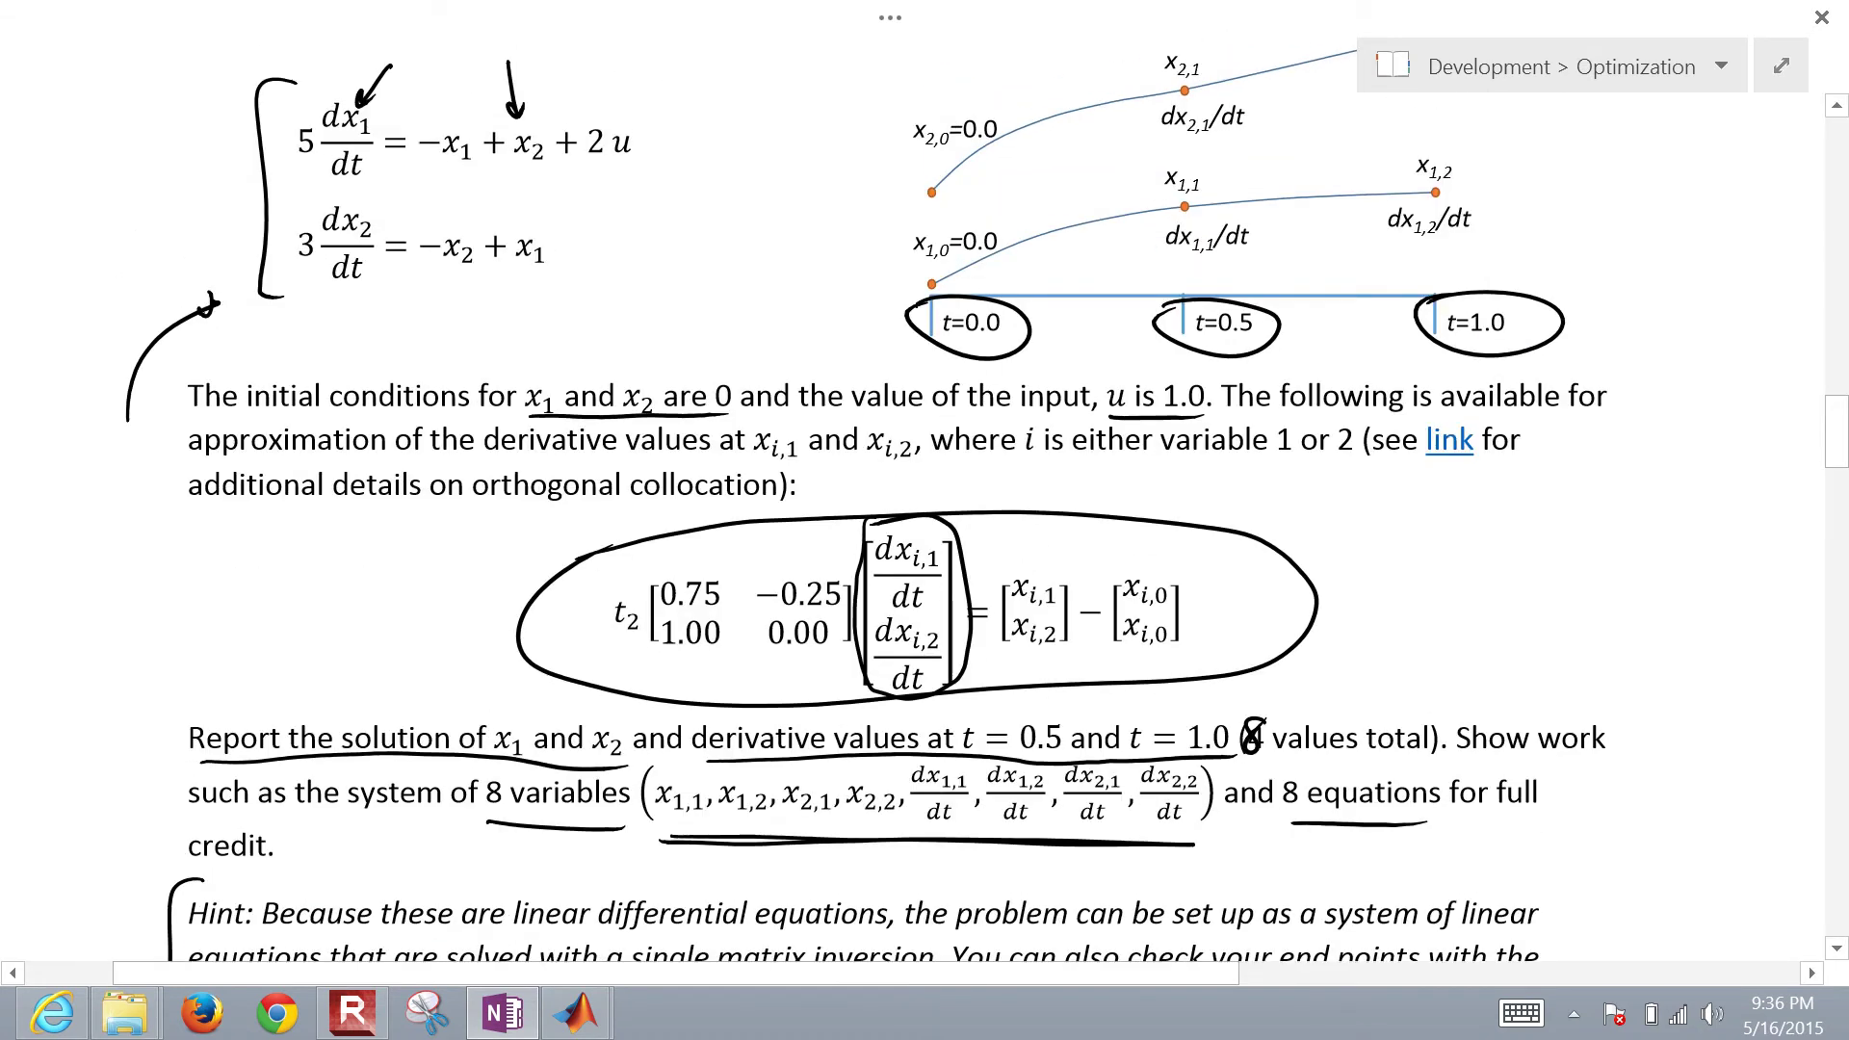
scroll(120, 180, "down", 3)
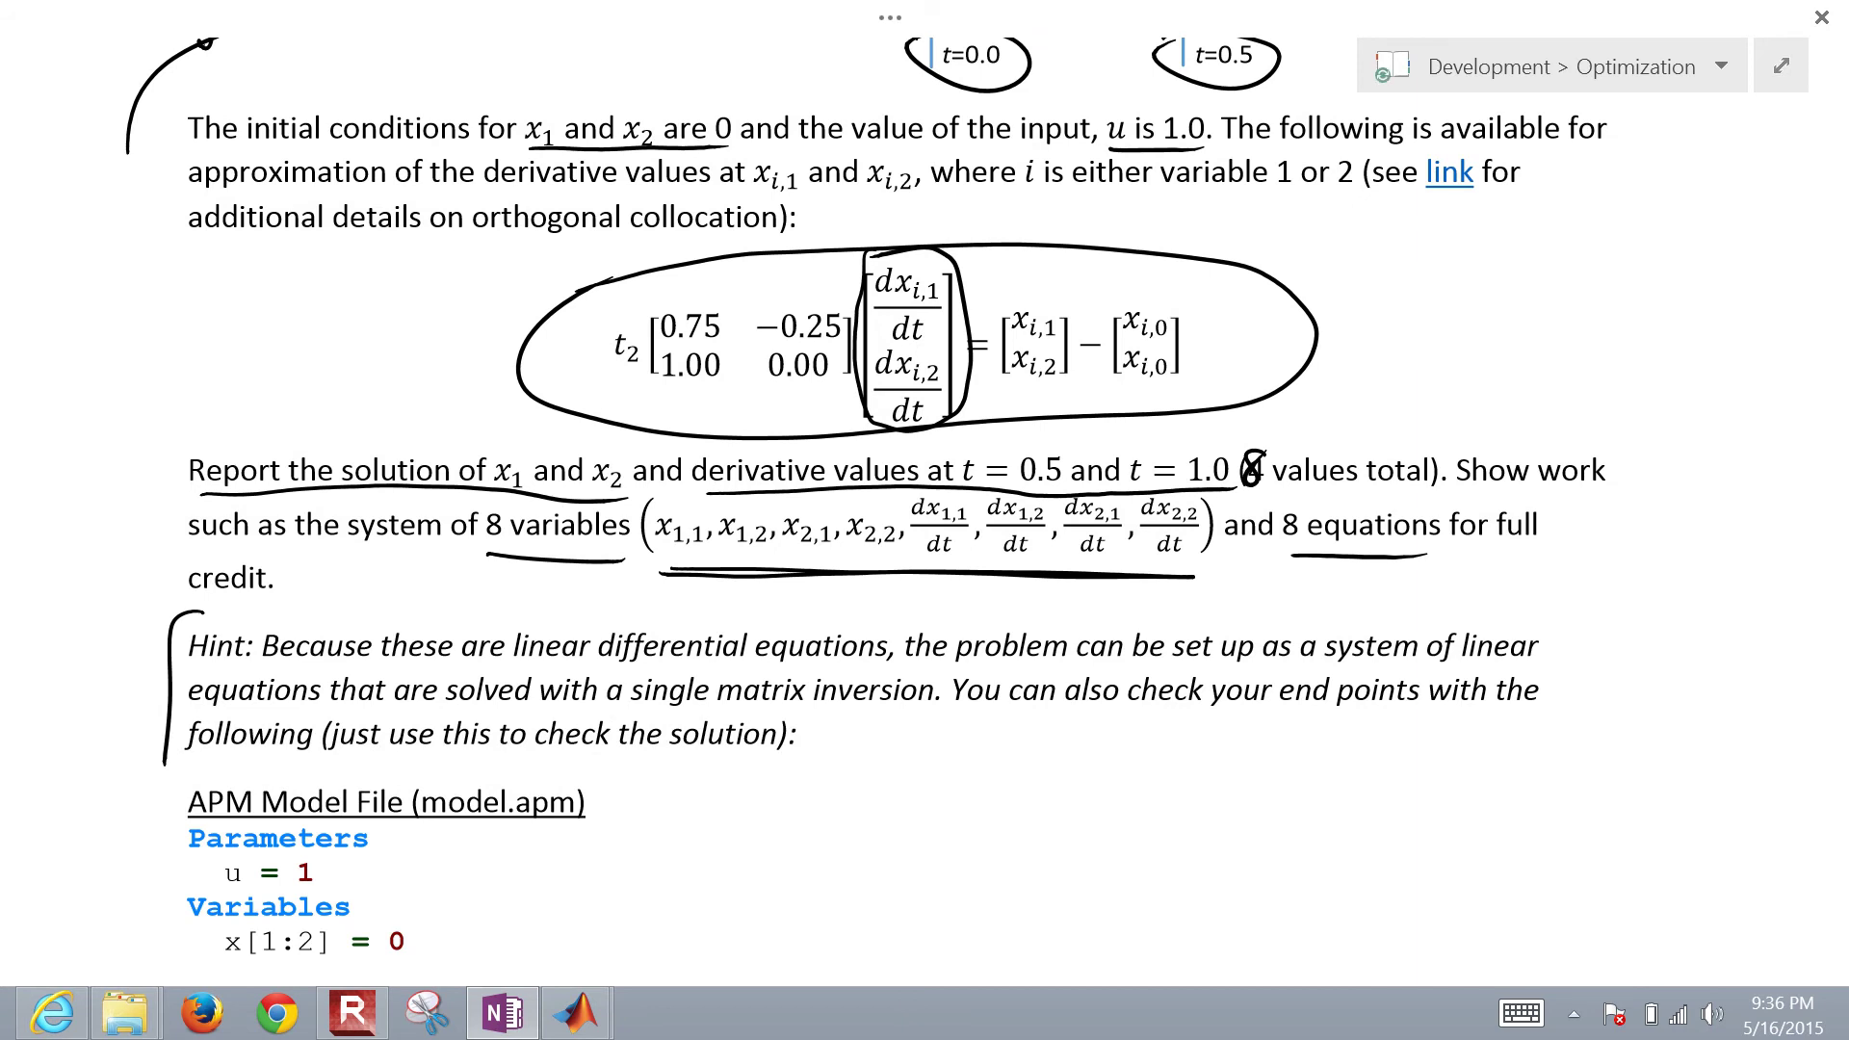
scroll(925, 520, "down", 1)
scroll(925, 501, "up", 2)
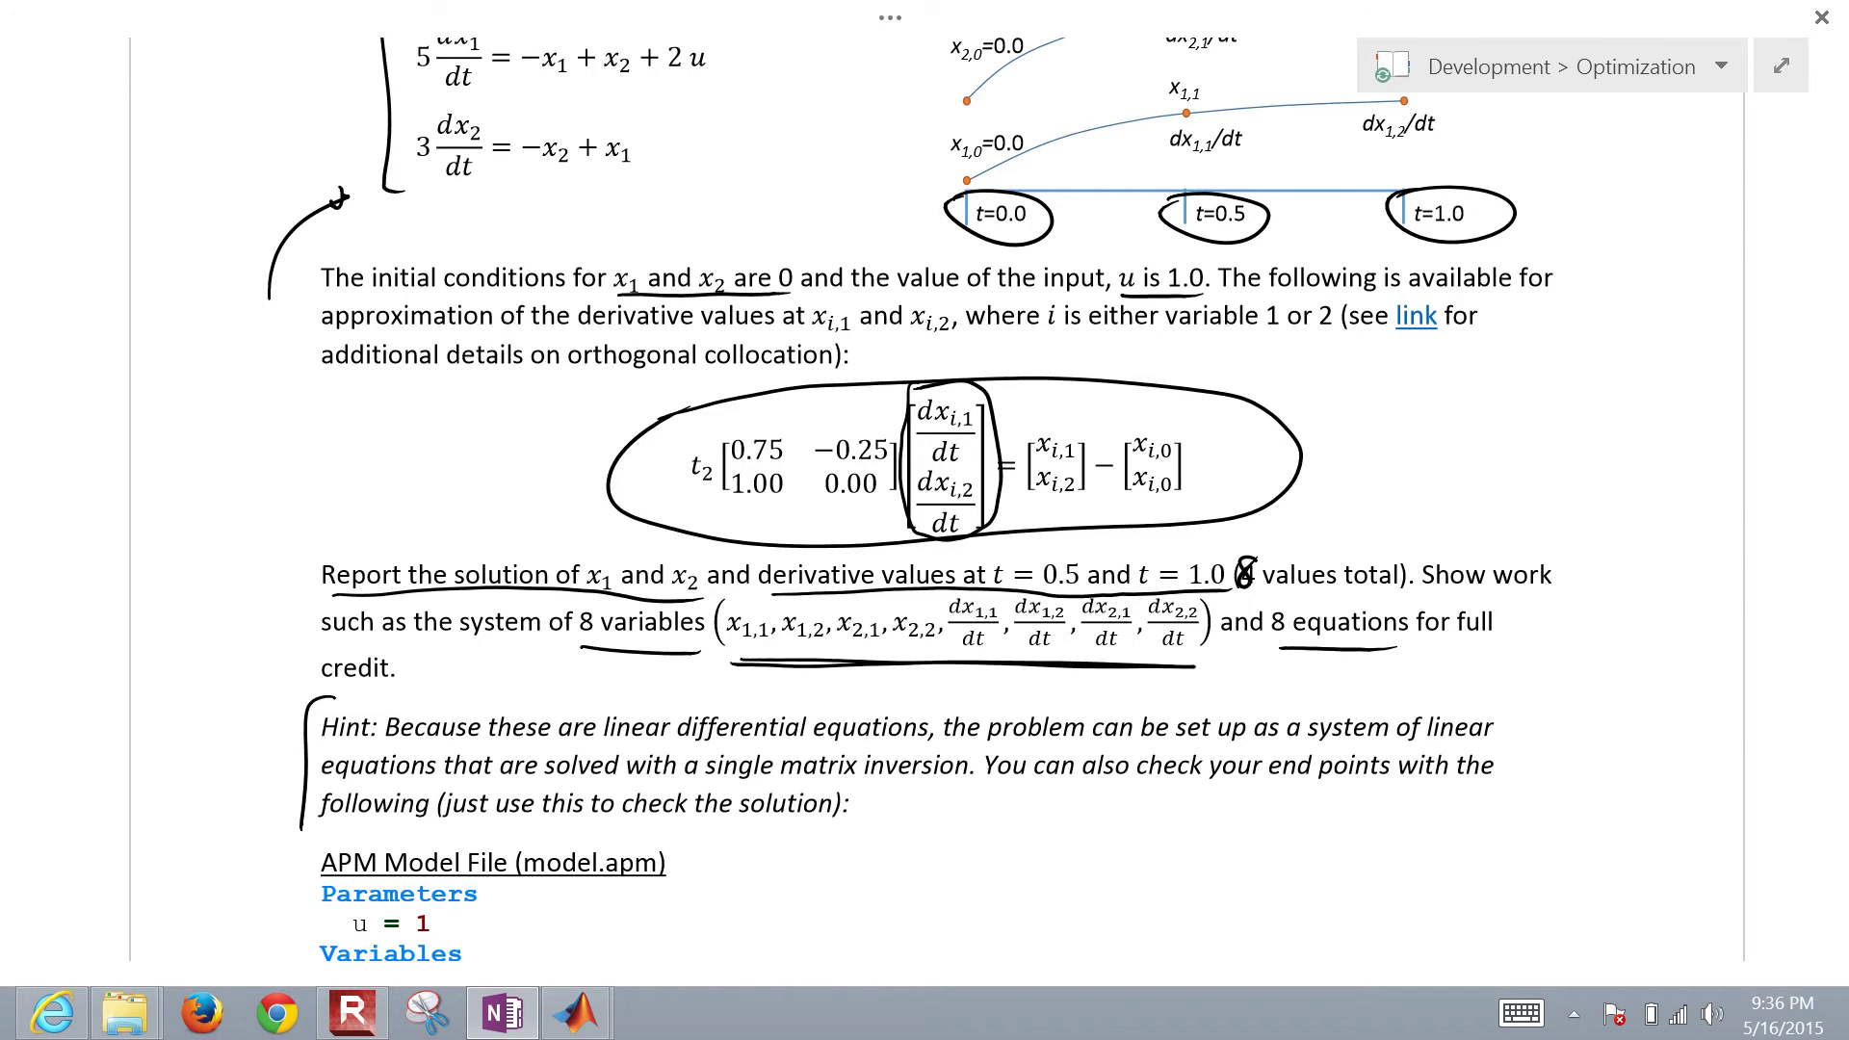
scroll(925, 510, "down", 3)
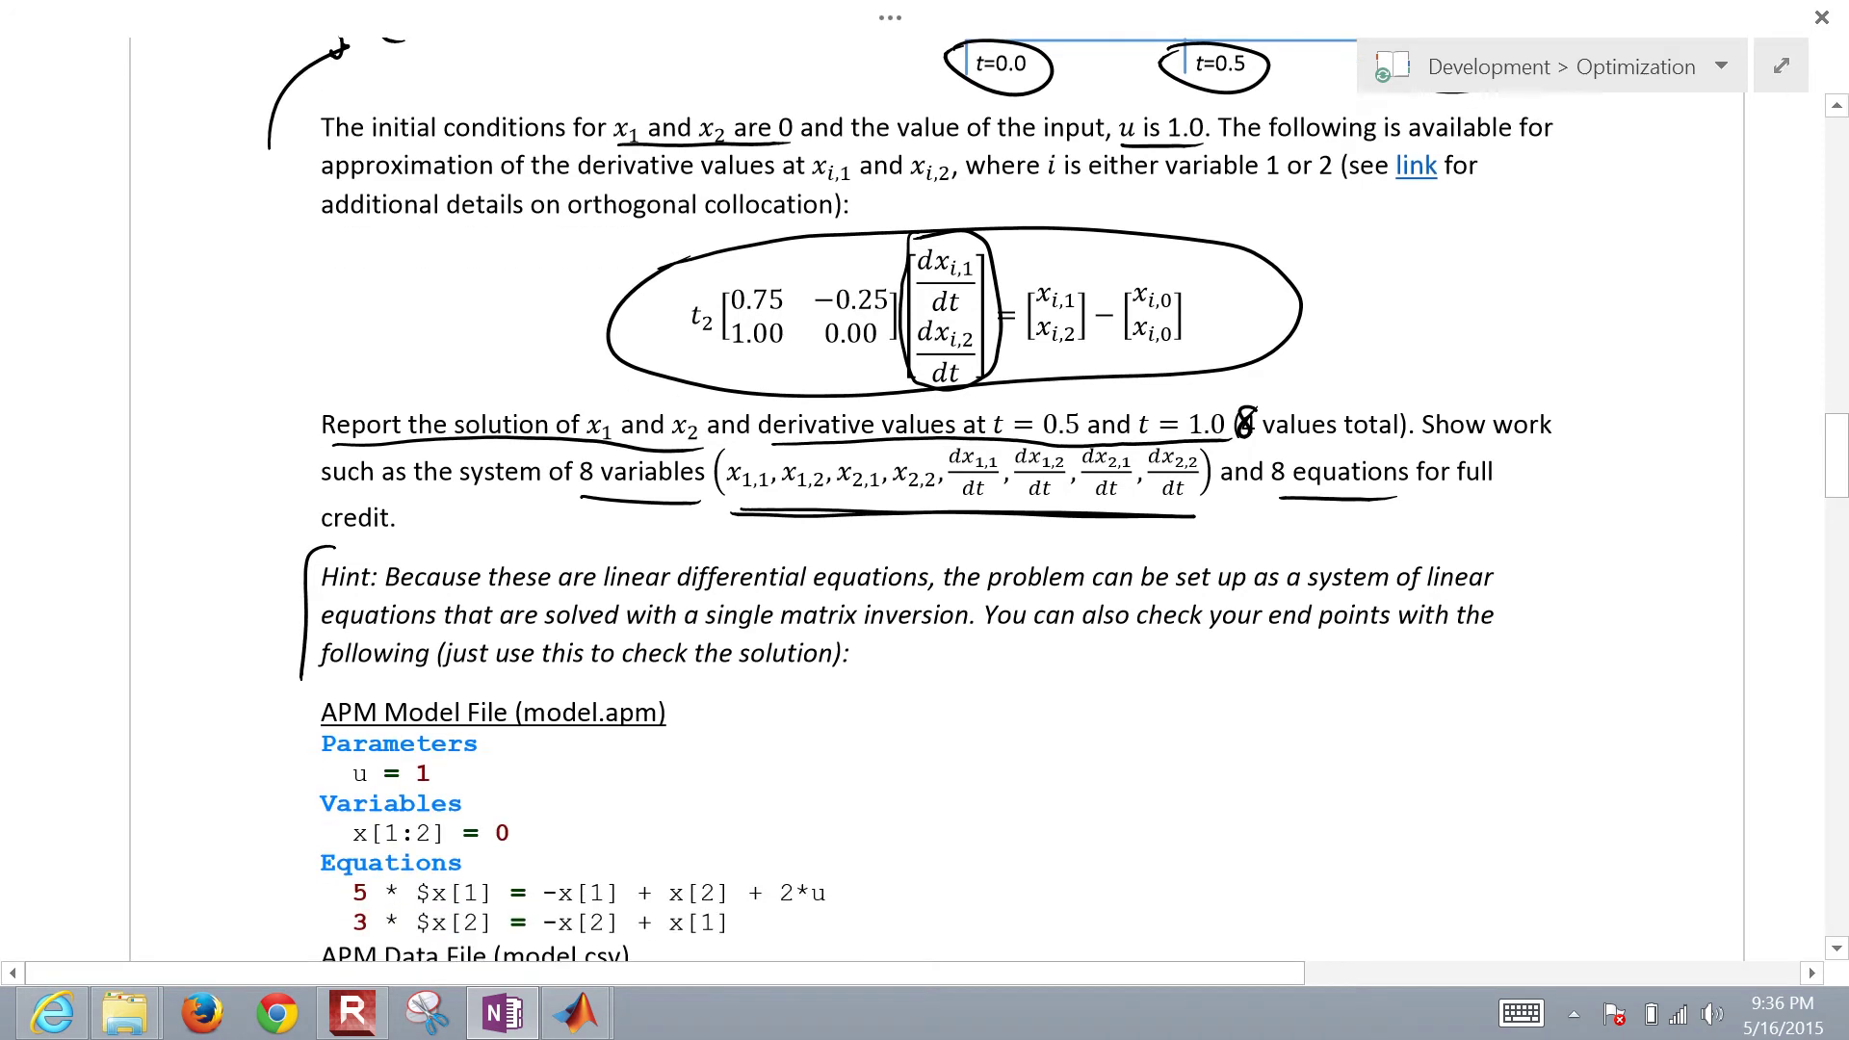
scroll(925, 510, "down", 8)
Step: Bracket the APM code, circle model.apm, model.csv and MATLAB Script, and underline disp
mouse_move(347, 308)
left_mouse_down()
mouse_move(289, 323)
mouse_move(267, 869)
mouse_move(311, 882)
left_mouse_up()
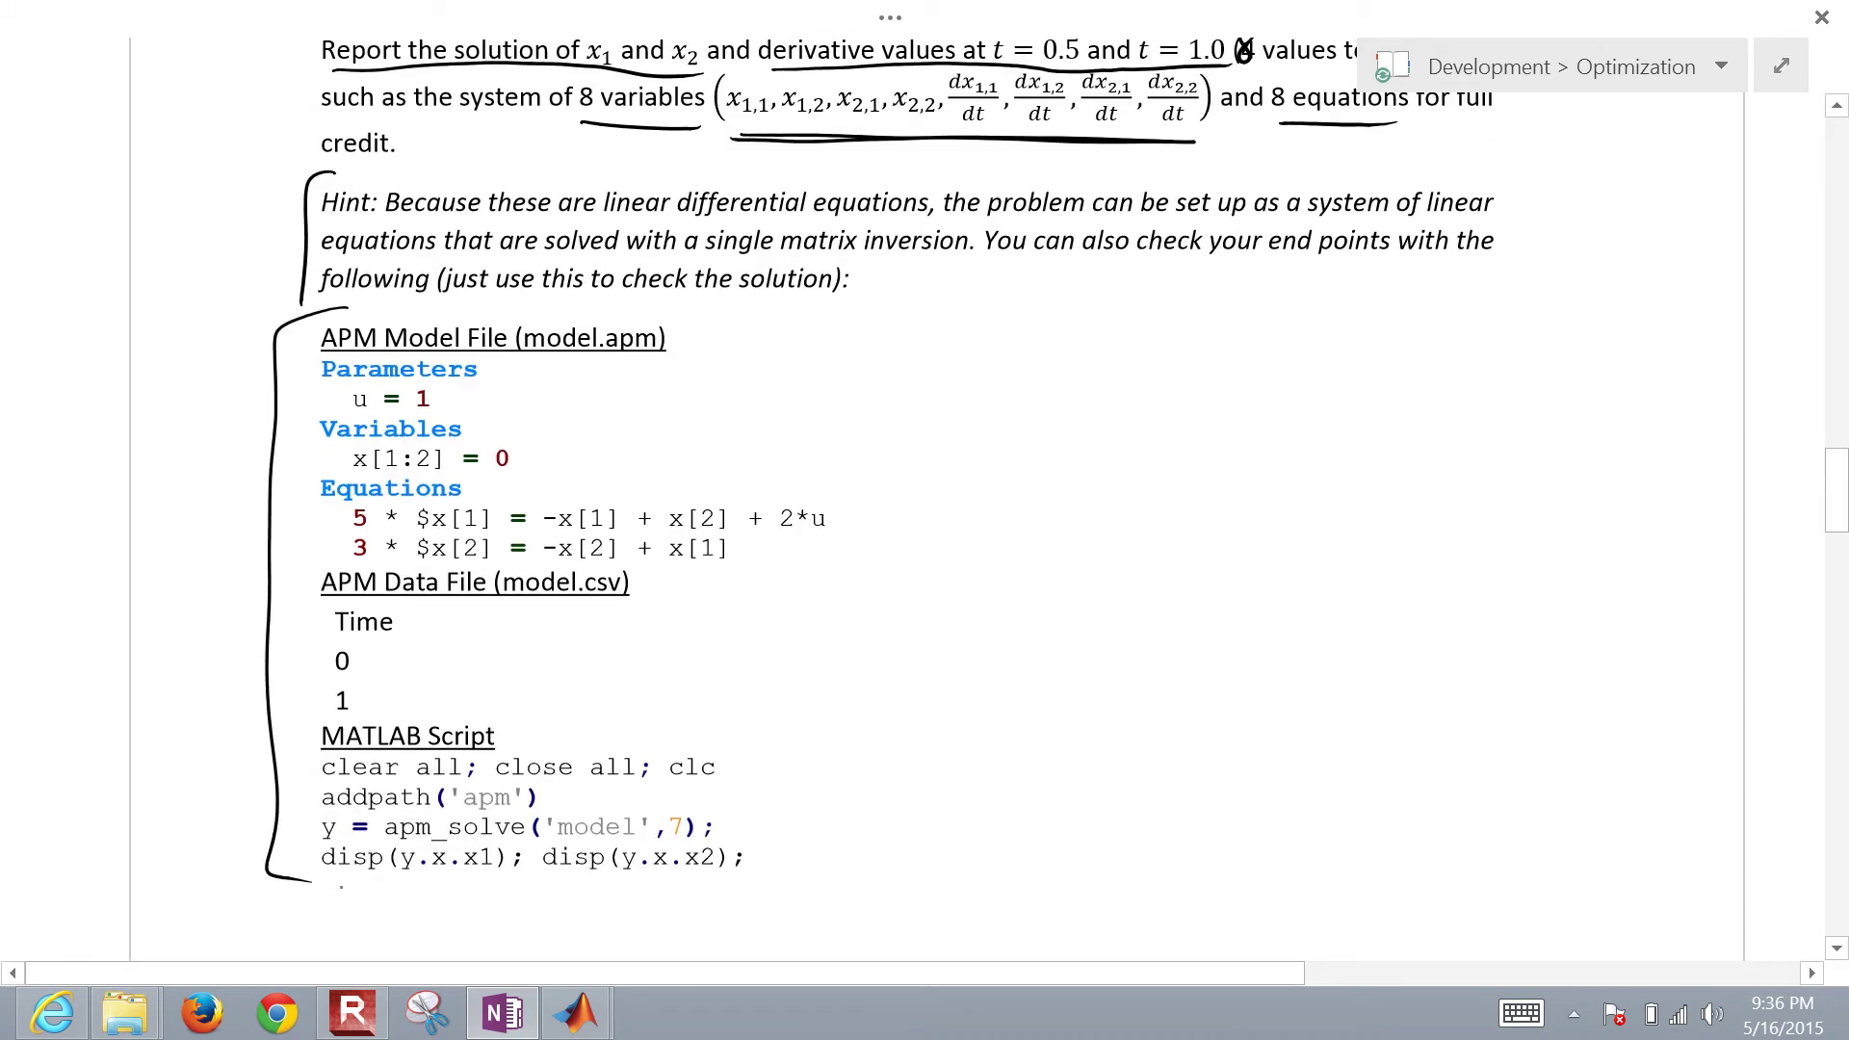
left_click_drag(556, 308, 520, 310)
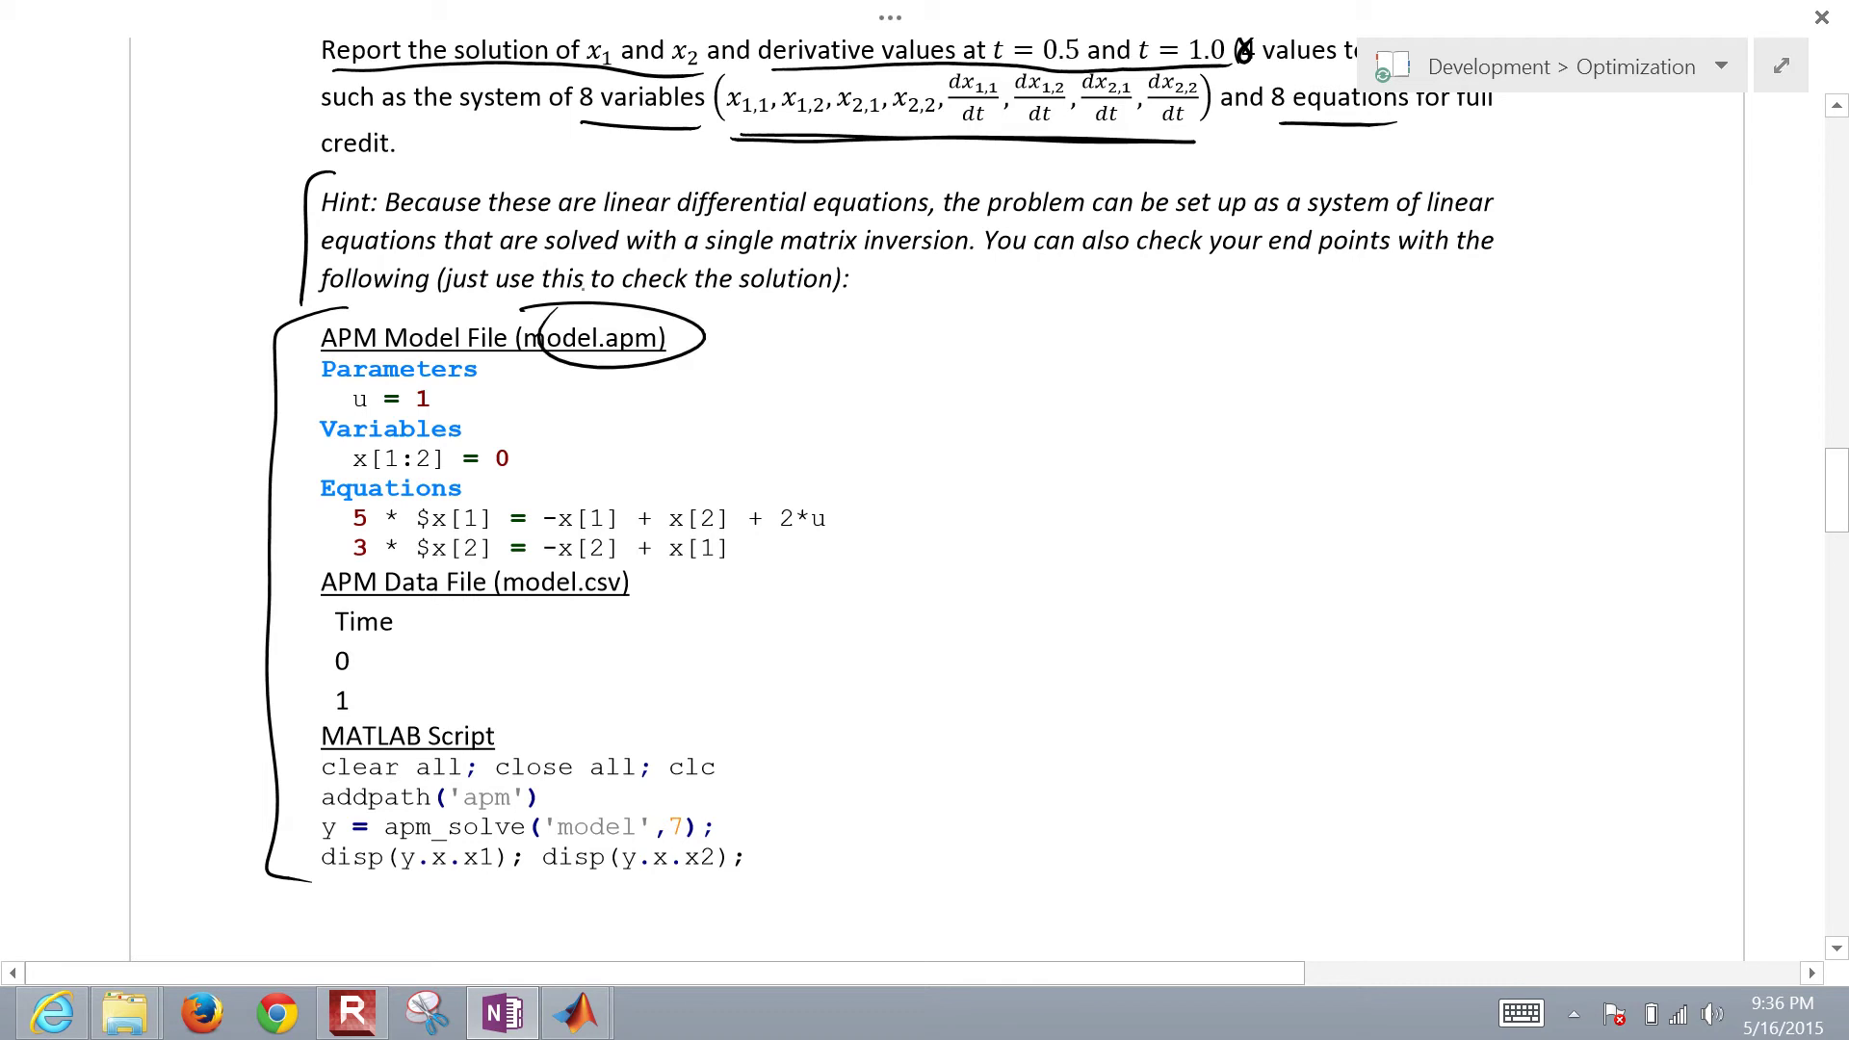
left_click_drag(498, 573, 631, 566)
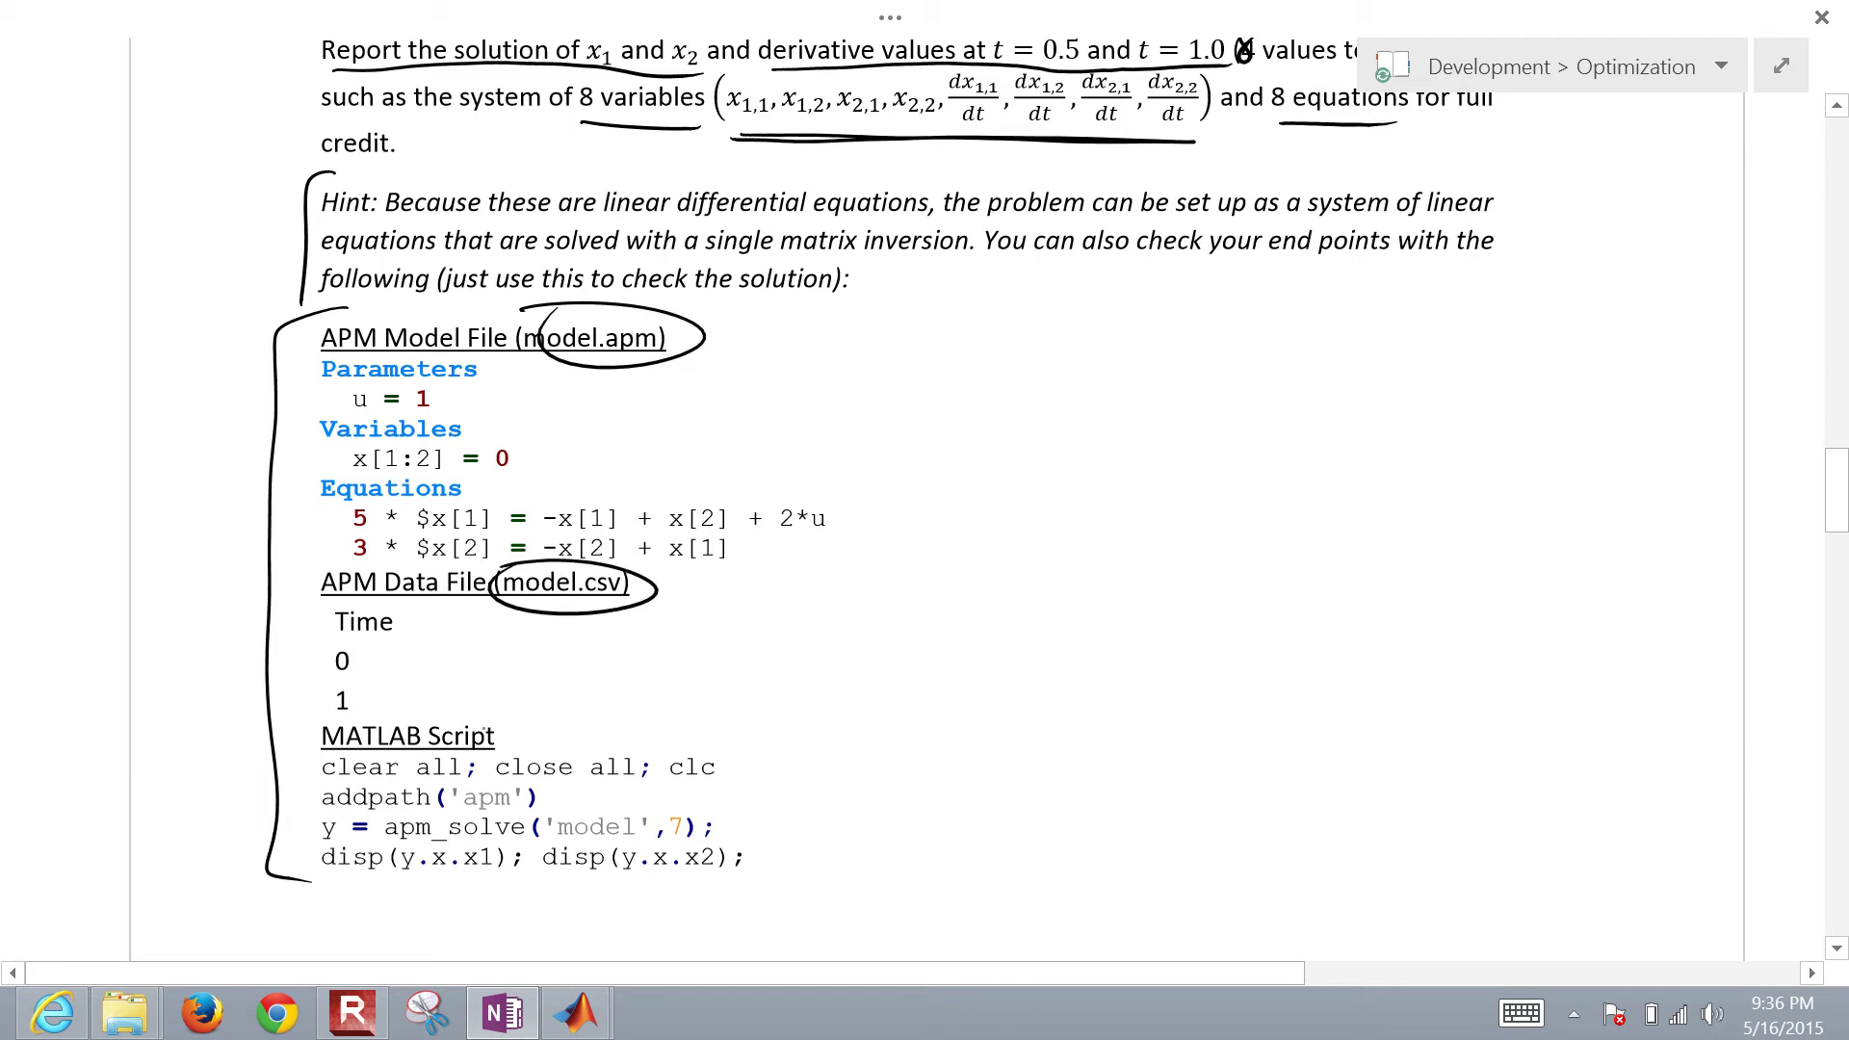
mouse_move(315, 717)
left_mouse_down()
mouse_move(357, 768)
mouse_move(277, 725)
left_mouse_up()
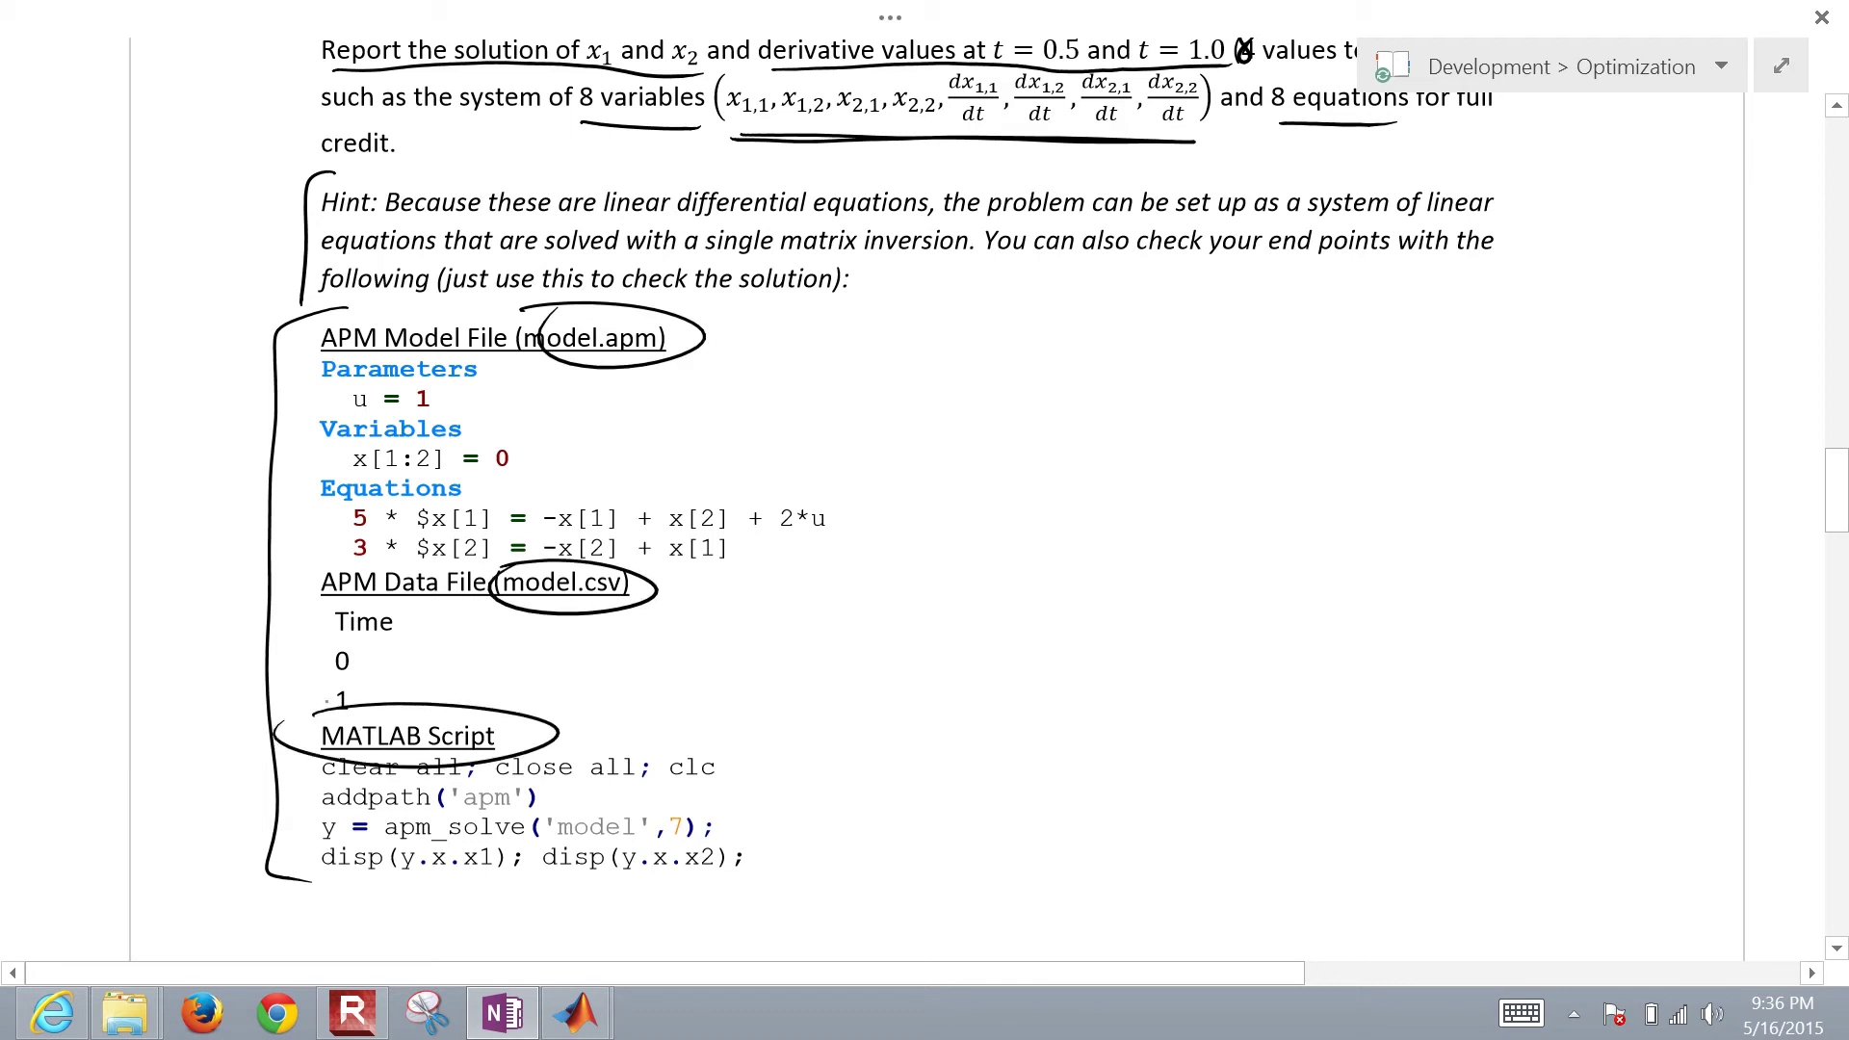
left_click_drag(318, 876, 757, 880)
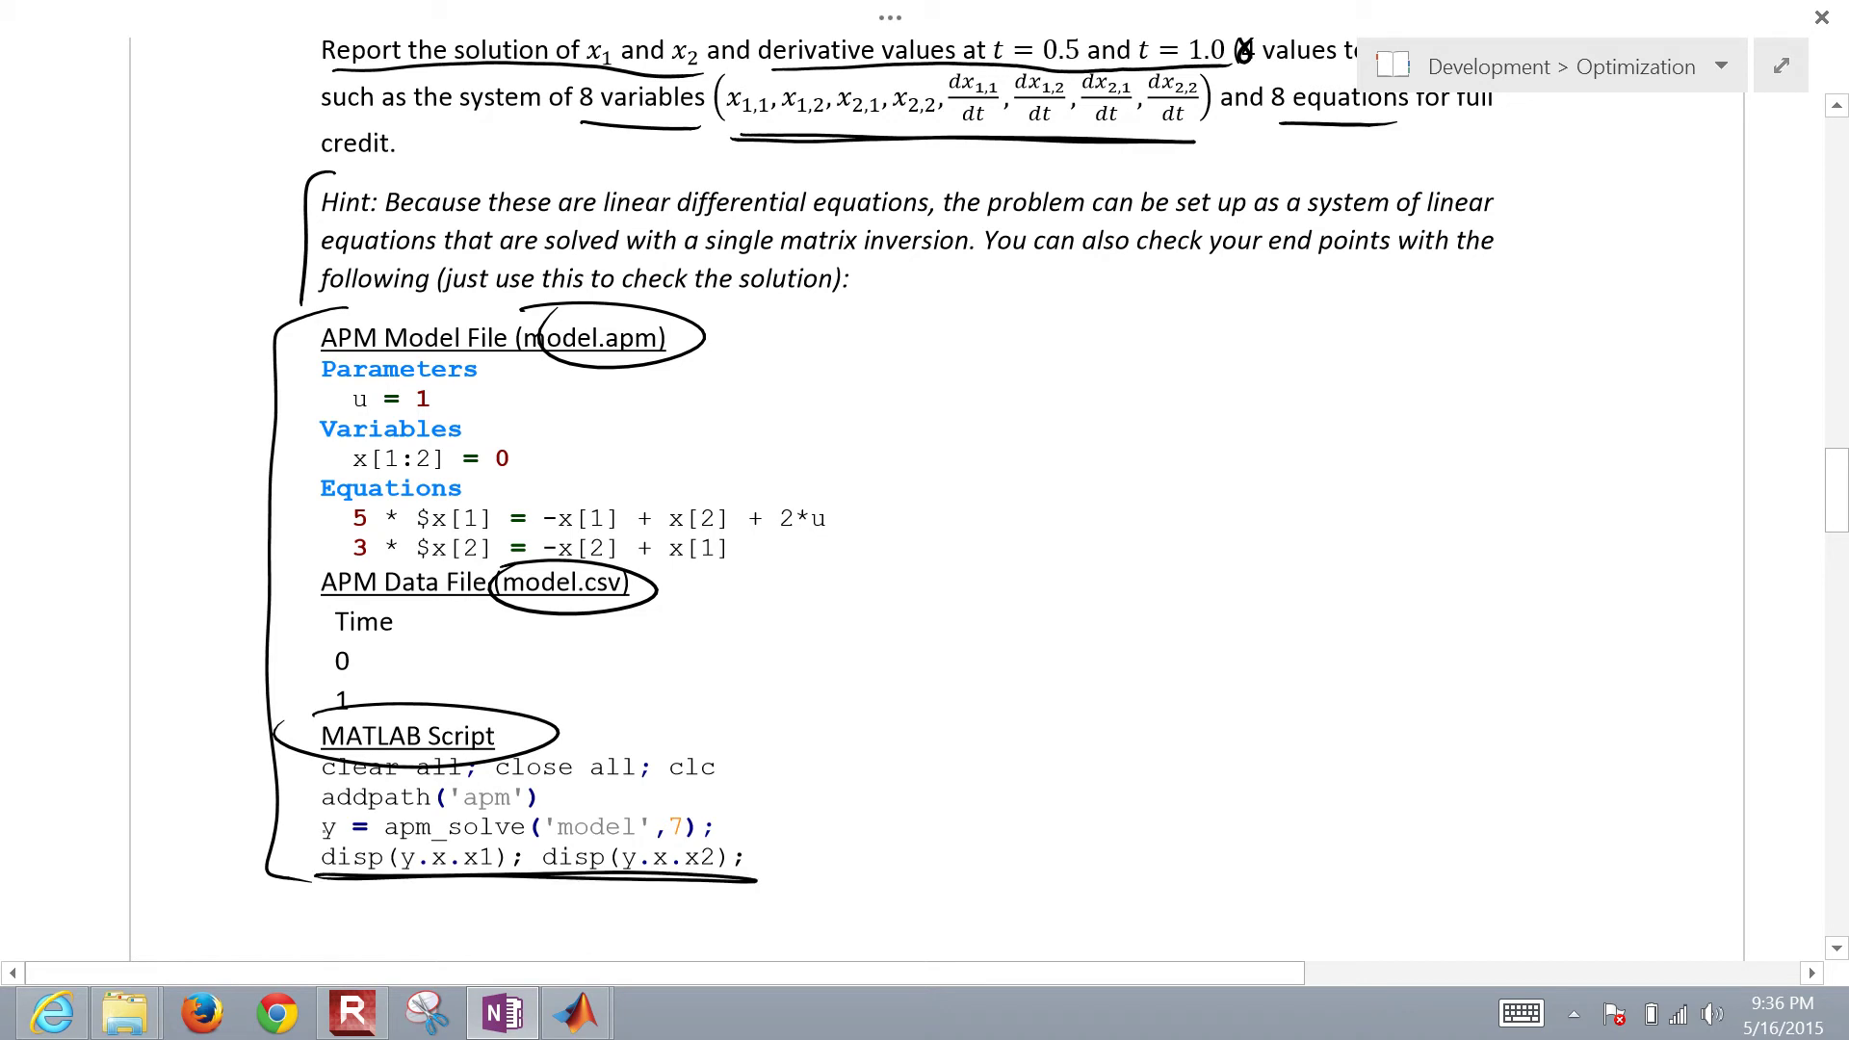
Step: Draw an ink line under the 'credit.' paragraph and a bracket around the collocation diagram
scroll(540, 598, "down", 5, "ctrl")
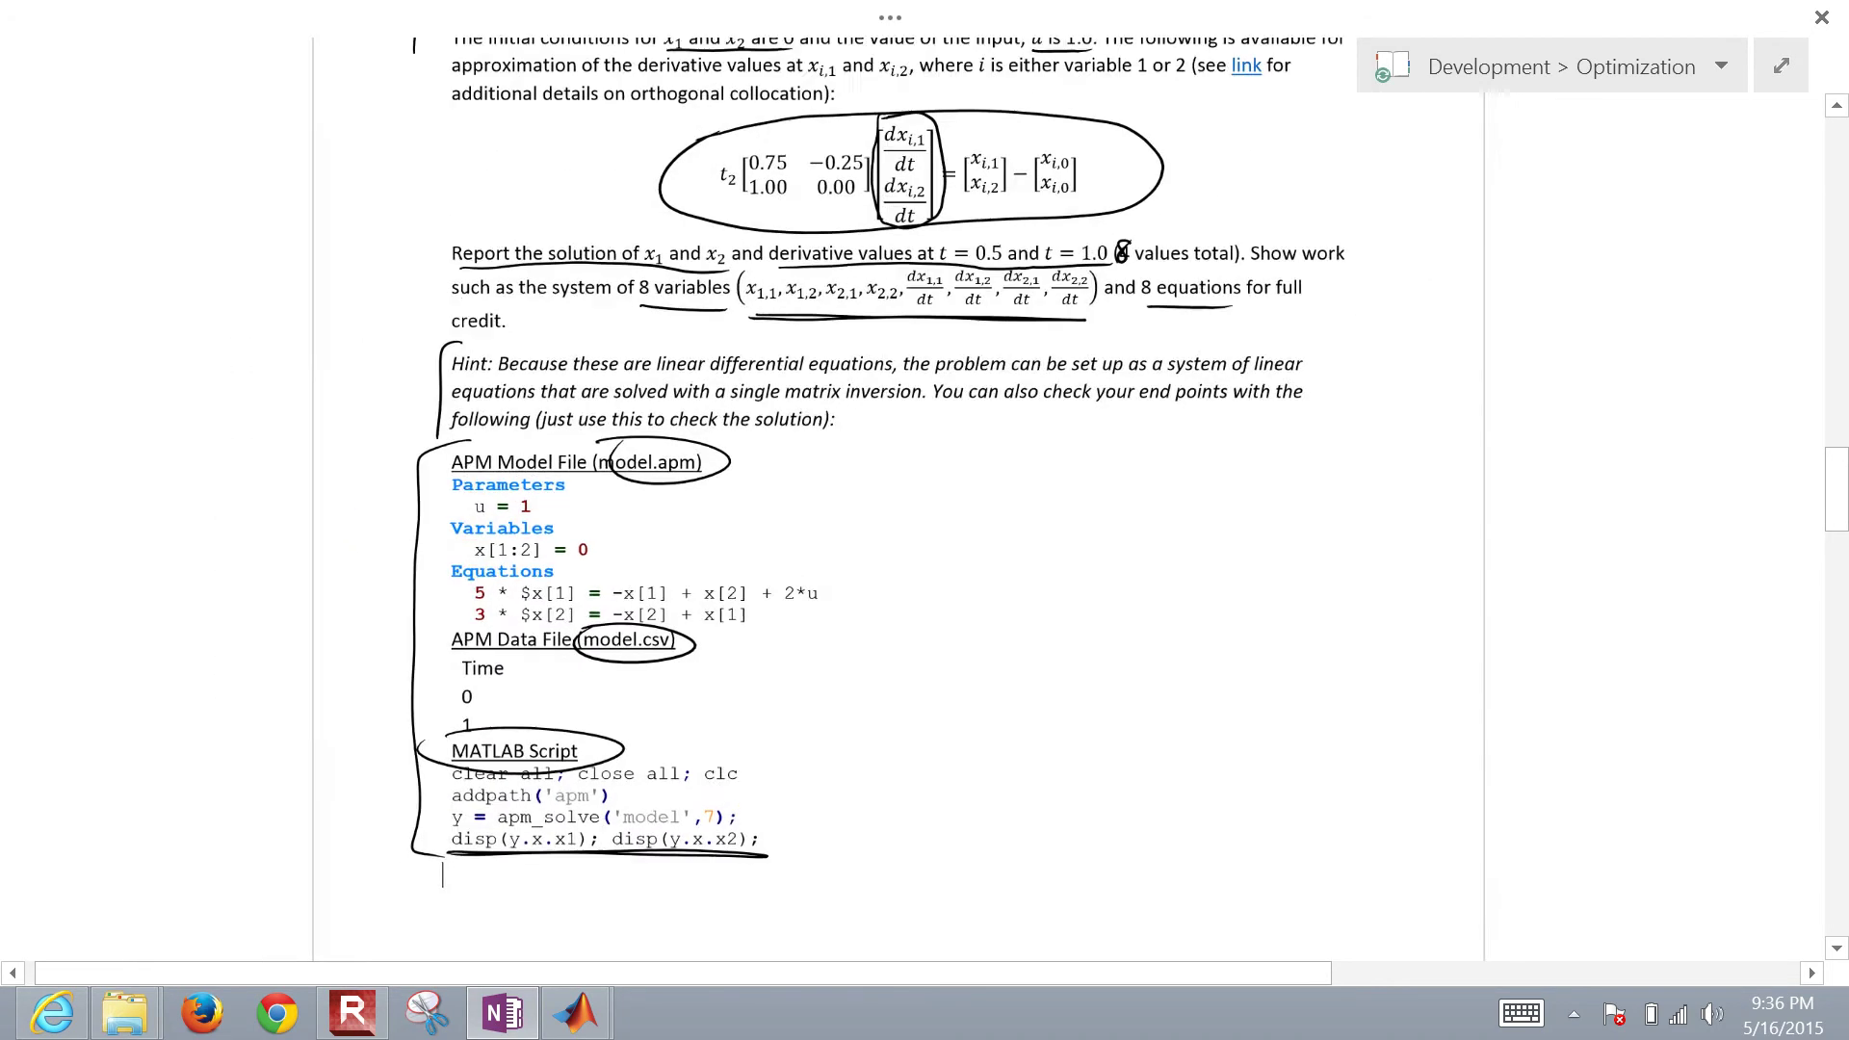
scroll(540, 597, "down", 3, "ctrl")
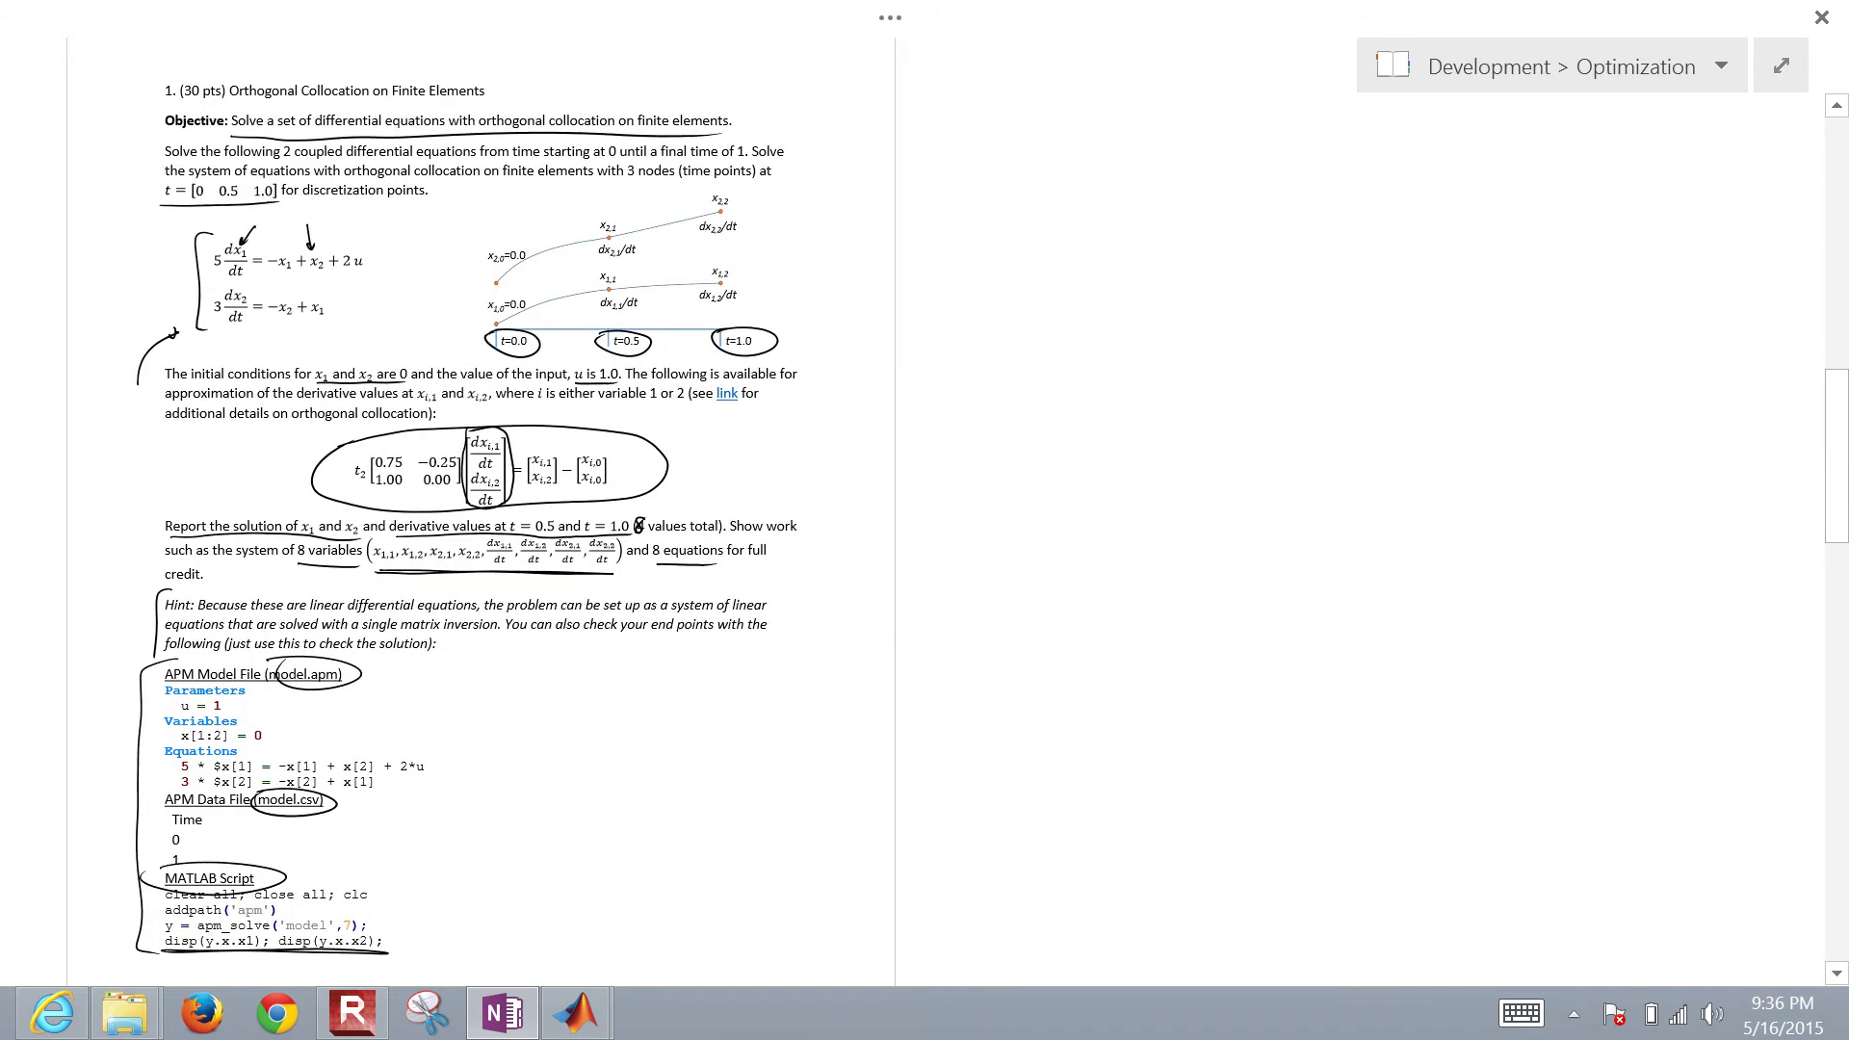
scroll(925, 511, "right", 3)
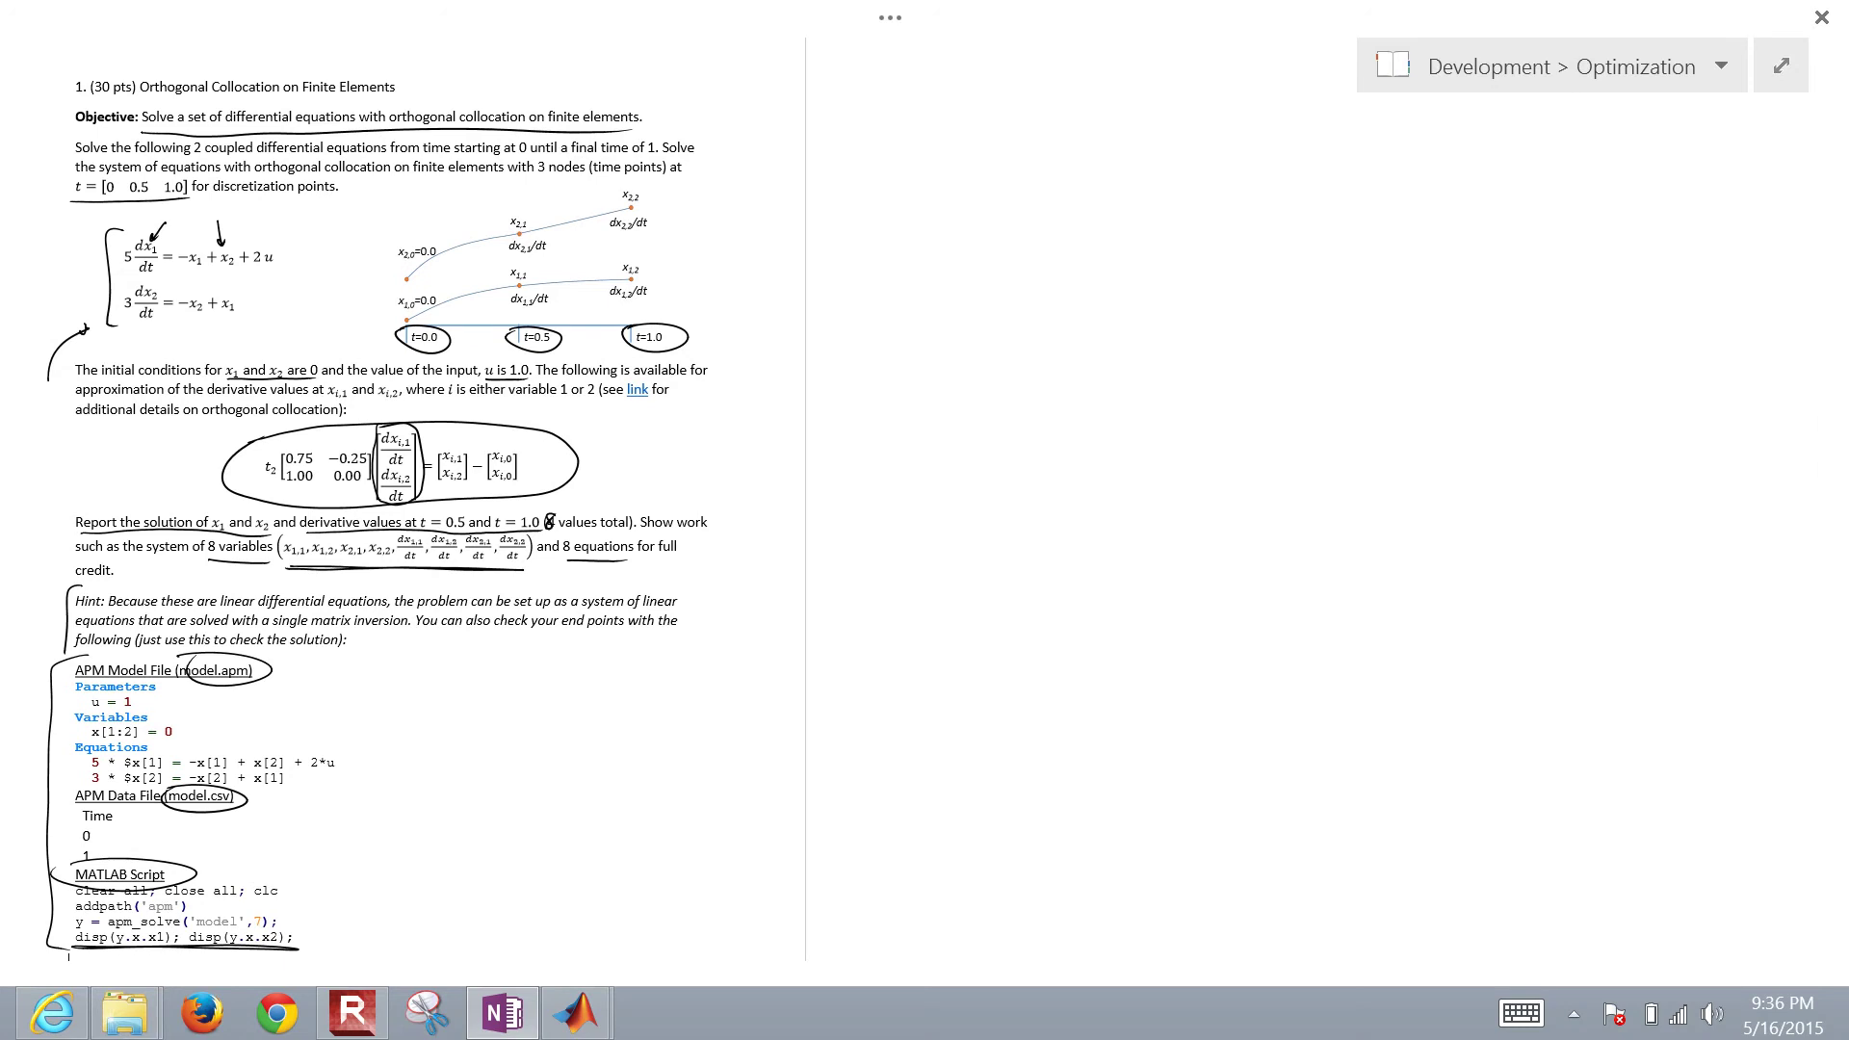
scroll(404, 501, "up", 3)
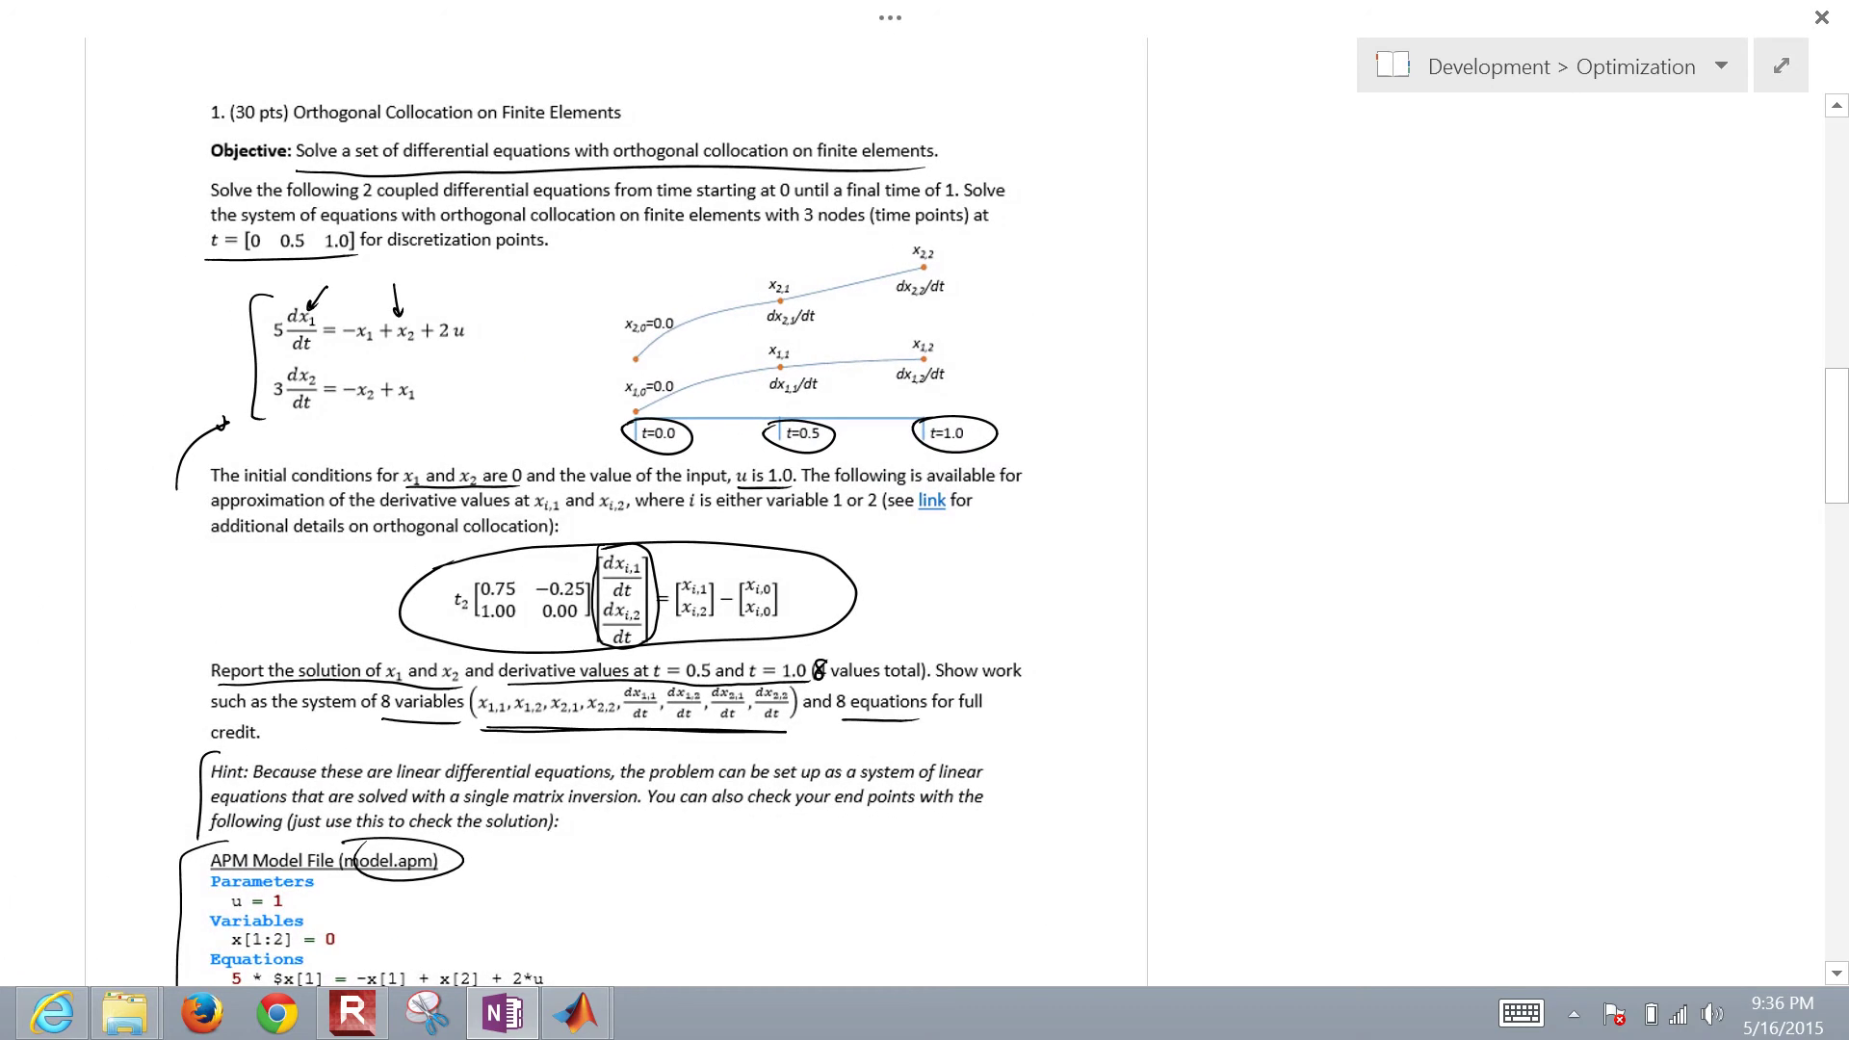
scroll(924, 511, "right", 3)
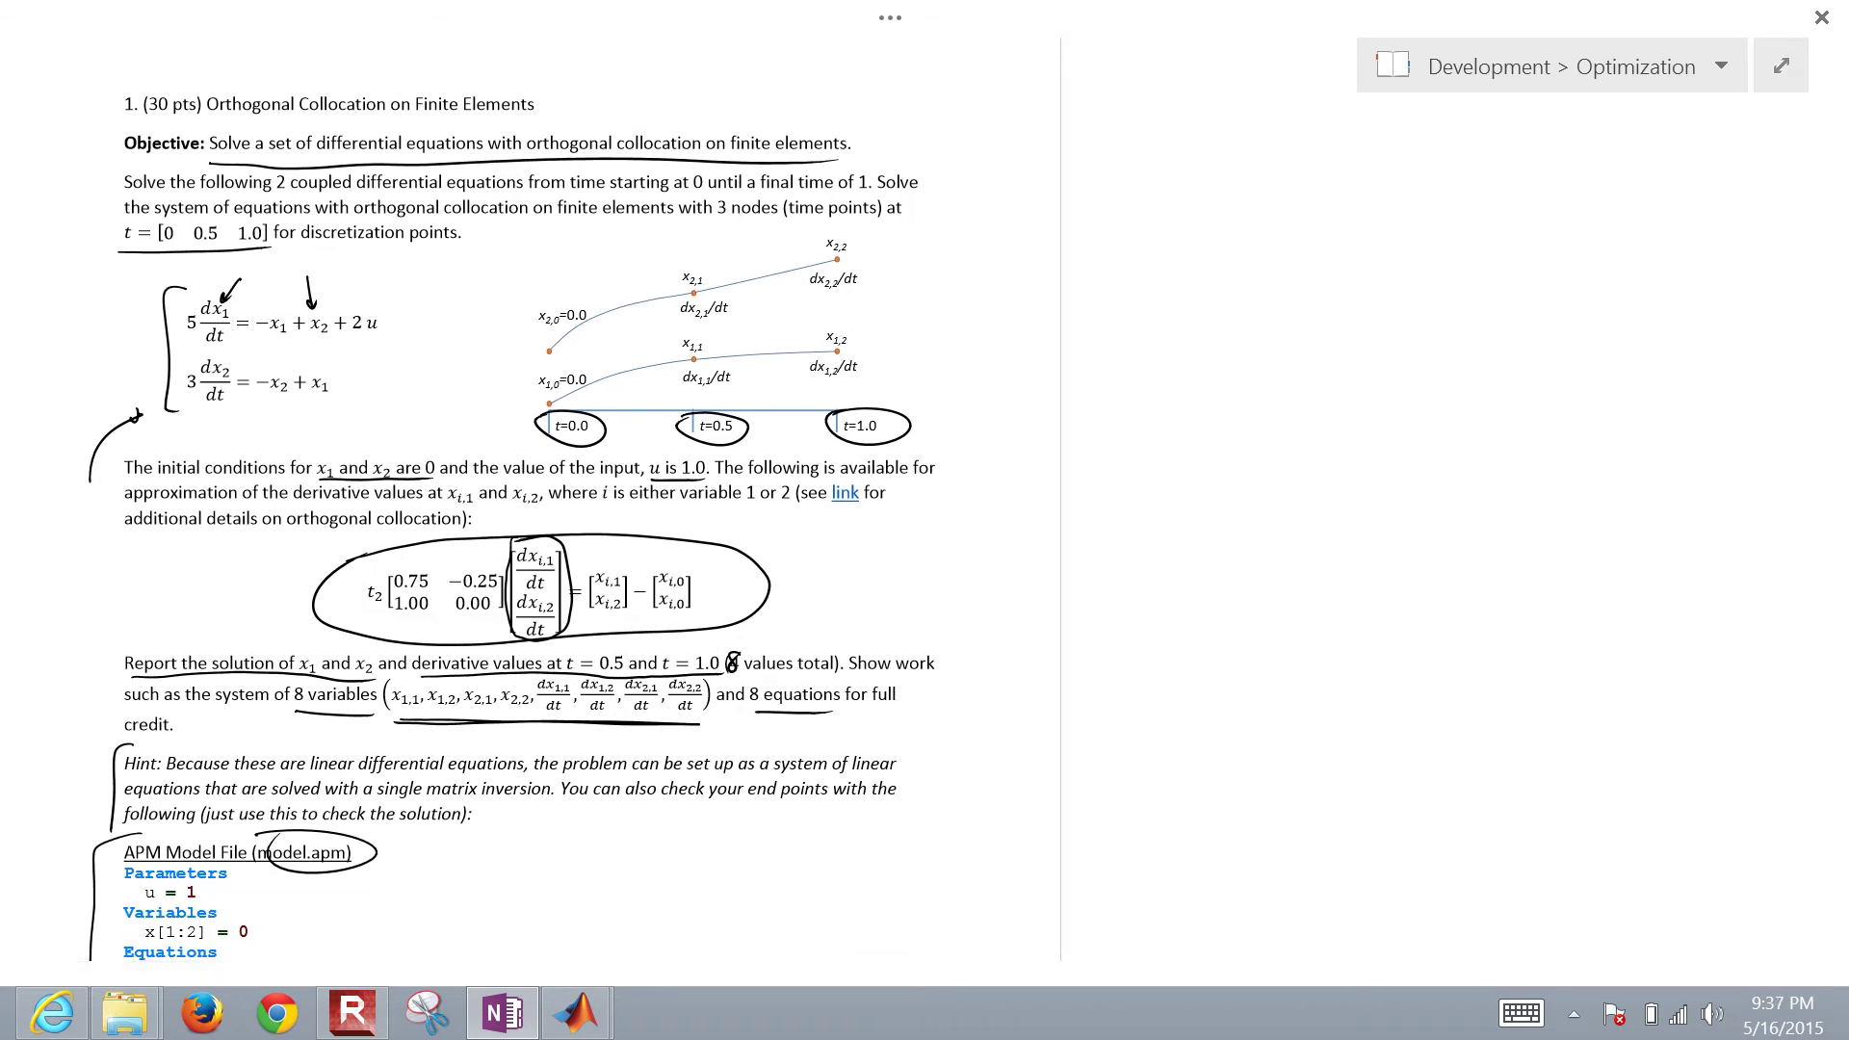
mouse_move(962, 747)
left_mouse_down()
mouse_move(674, 740)
mouse_move(699, 742)
left_mouse_up()
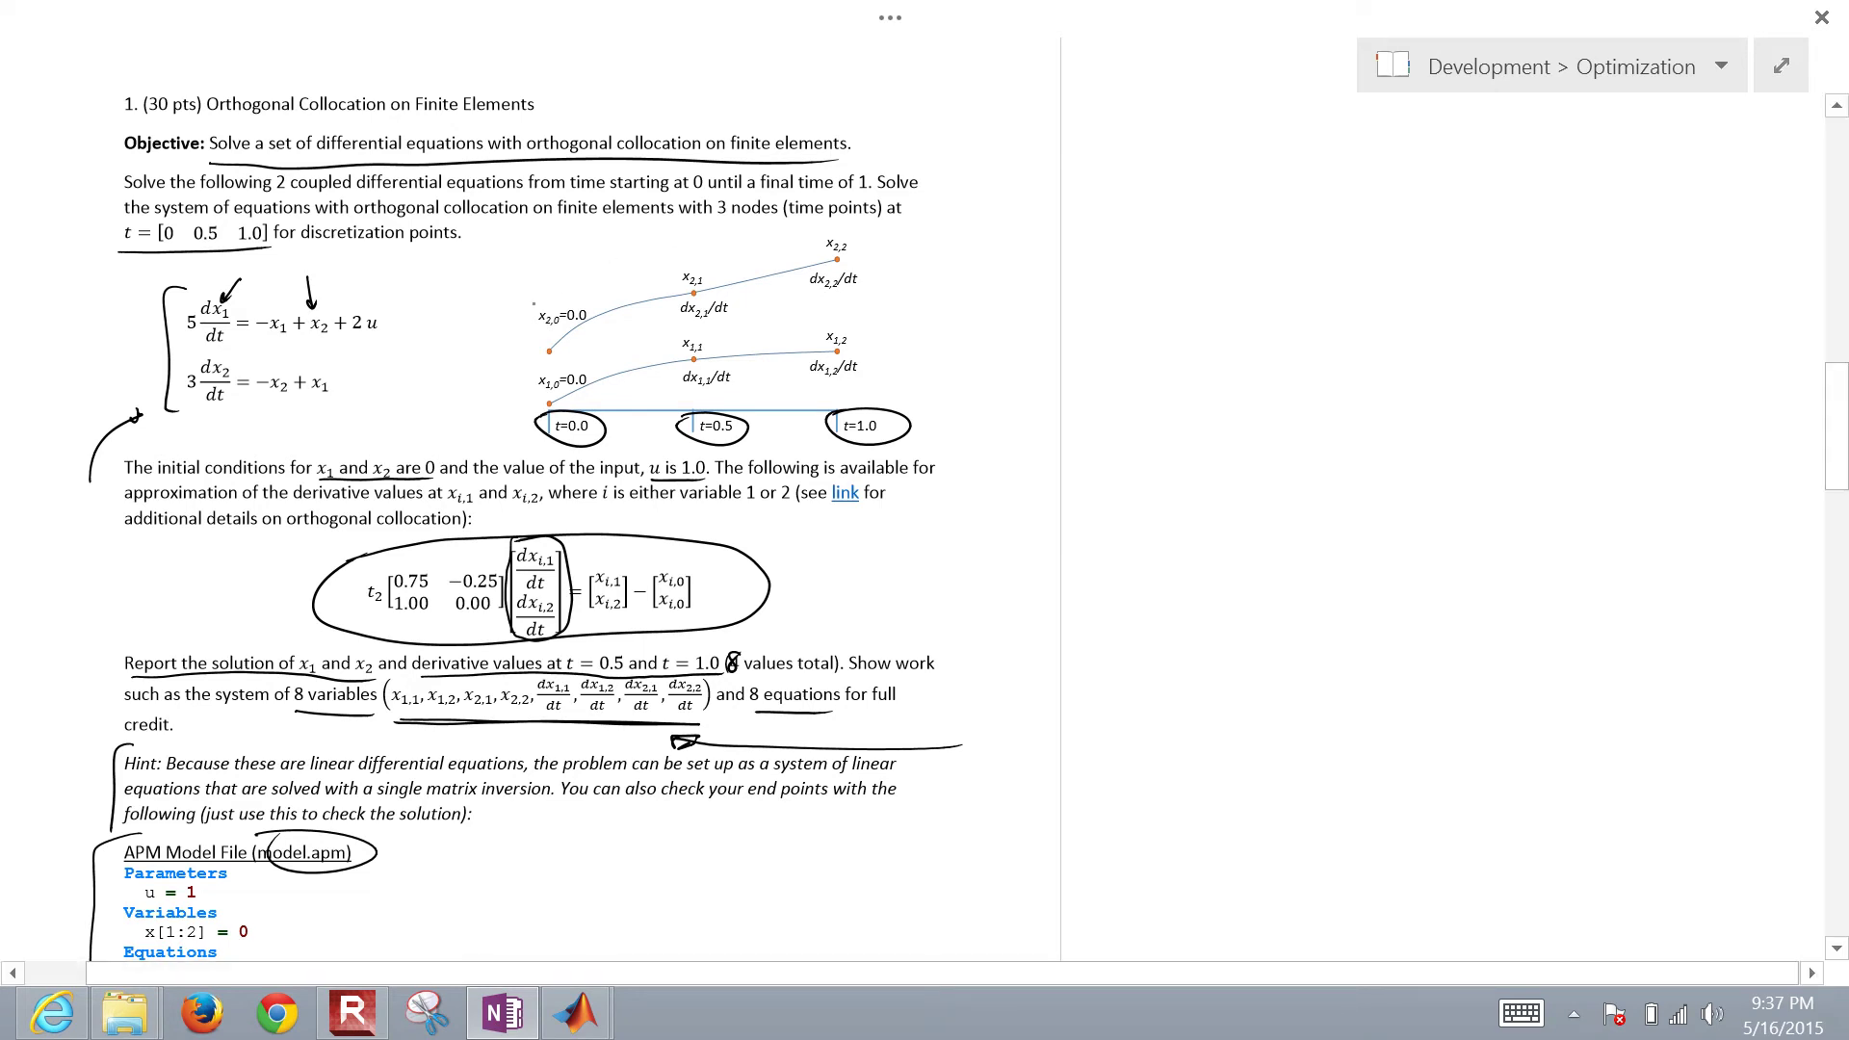
mouse_move(501, 252)
left_mouse_down()
mouse_move(514, 381)
mouse_move(578, 225)
mouse_move(921, 232)
mouse_move(941, 269)
mouse_move(935, 445)
left_mouse_up()
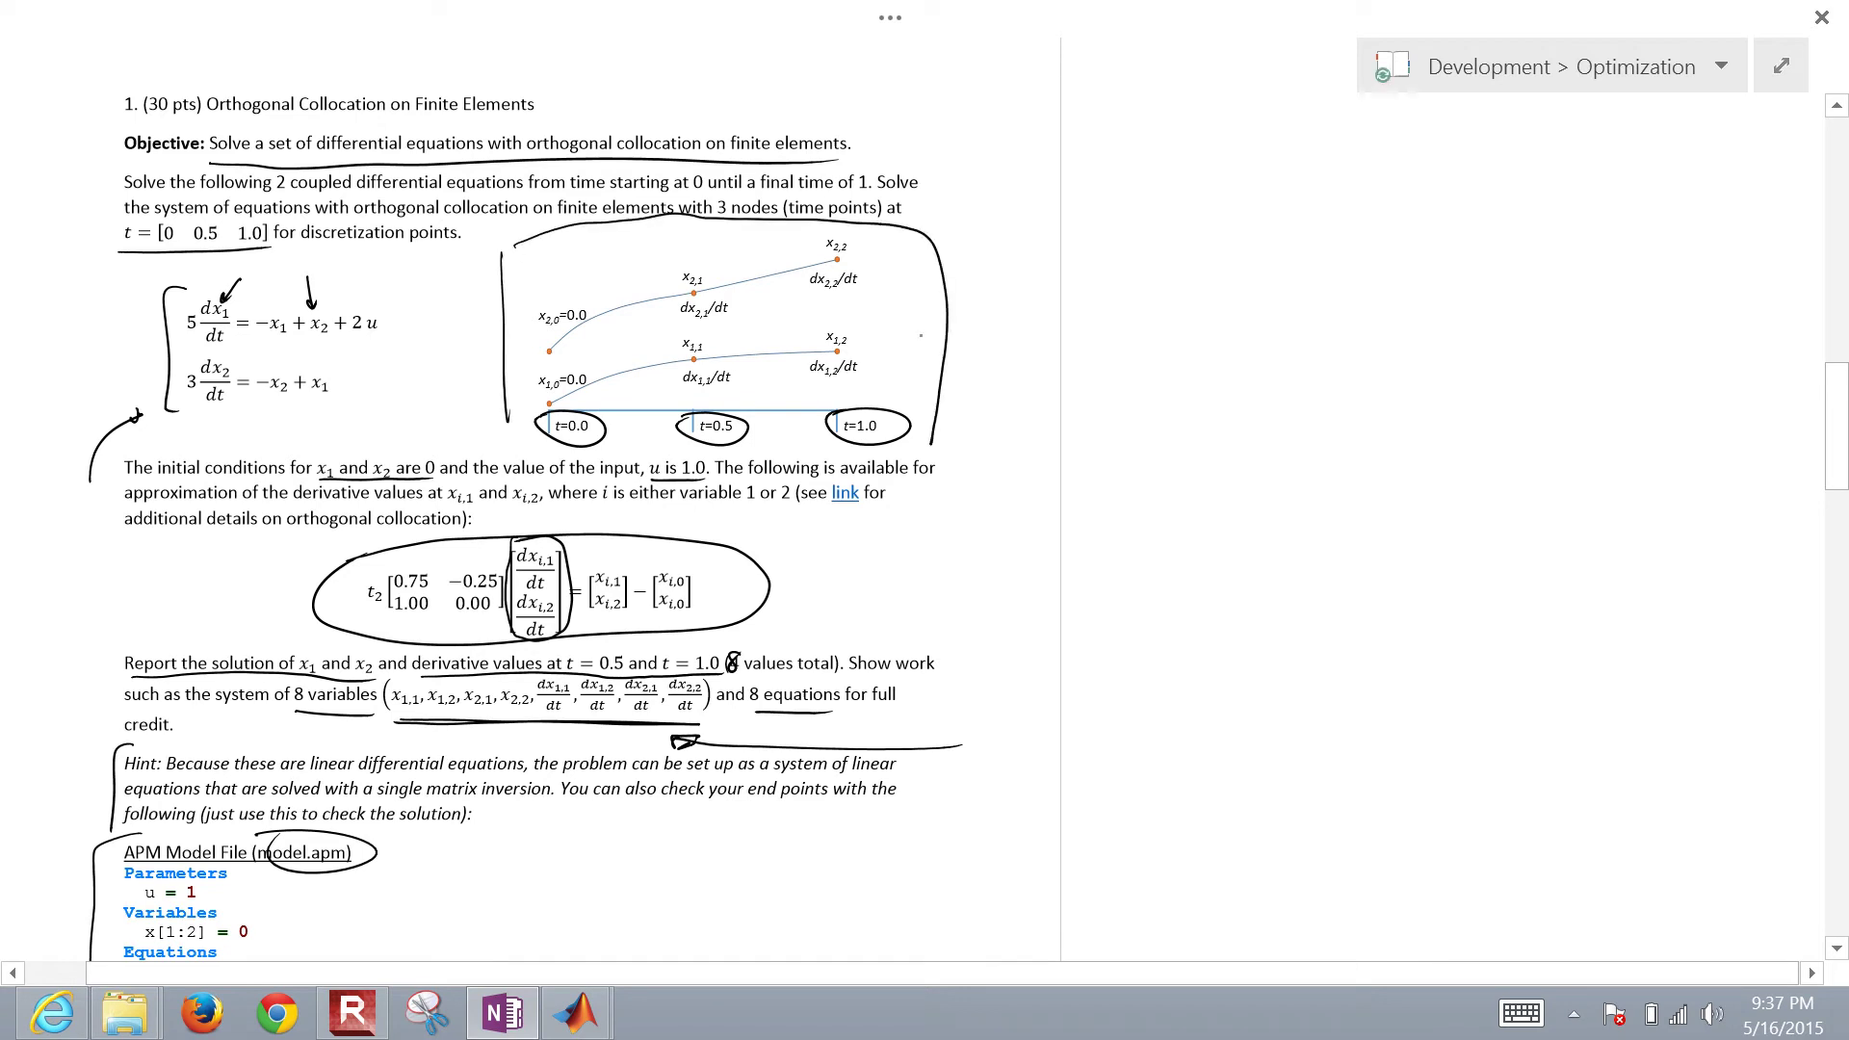
Step: Circle the diagram points x2,1, x1,1, x2,2 and x1,2, erasing the stray loop at t=0
mouse_move(561, 282)
left_mouse_down()
mouse_move(524, 388)
mouse_move(566, 401)
mouse_move(576, 288)
left_mouse_up()
left_click(593, 320)
left_click_drag(696, 251, 679, 256)
left_click_drag(666, 334, 674, 329)
left_click_drag(819, 243, 827, 230)
left_click_drag(809, 320, 808, 314)
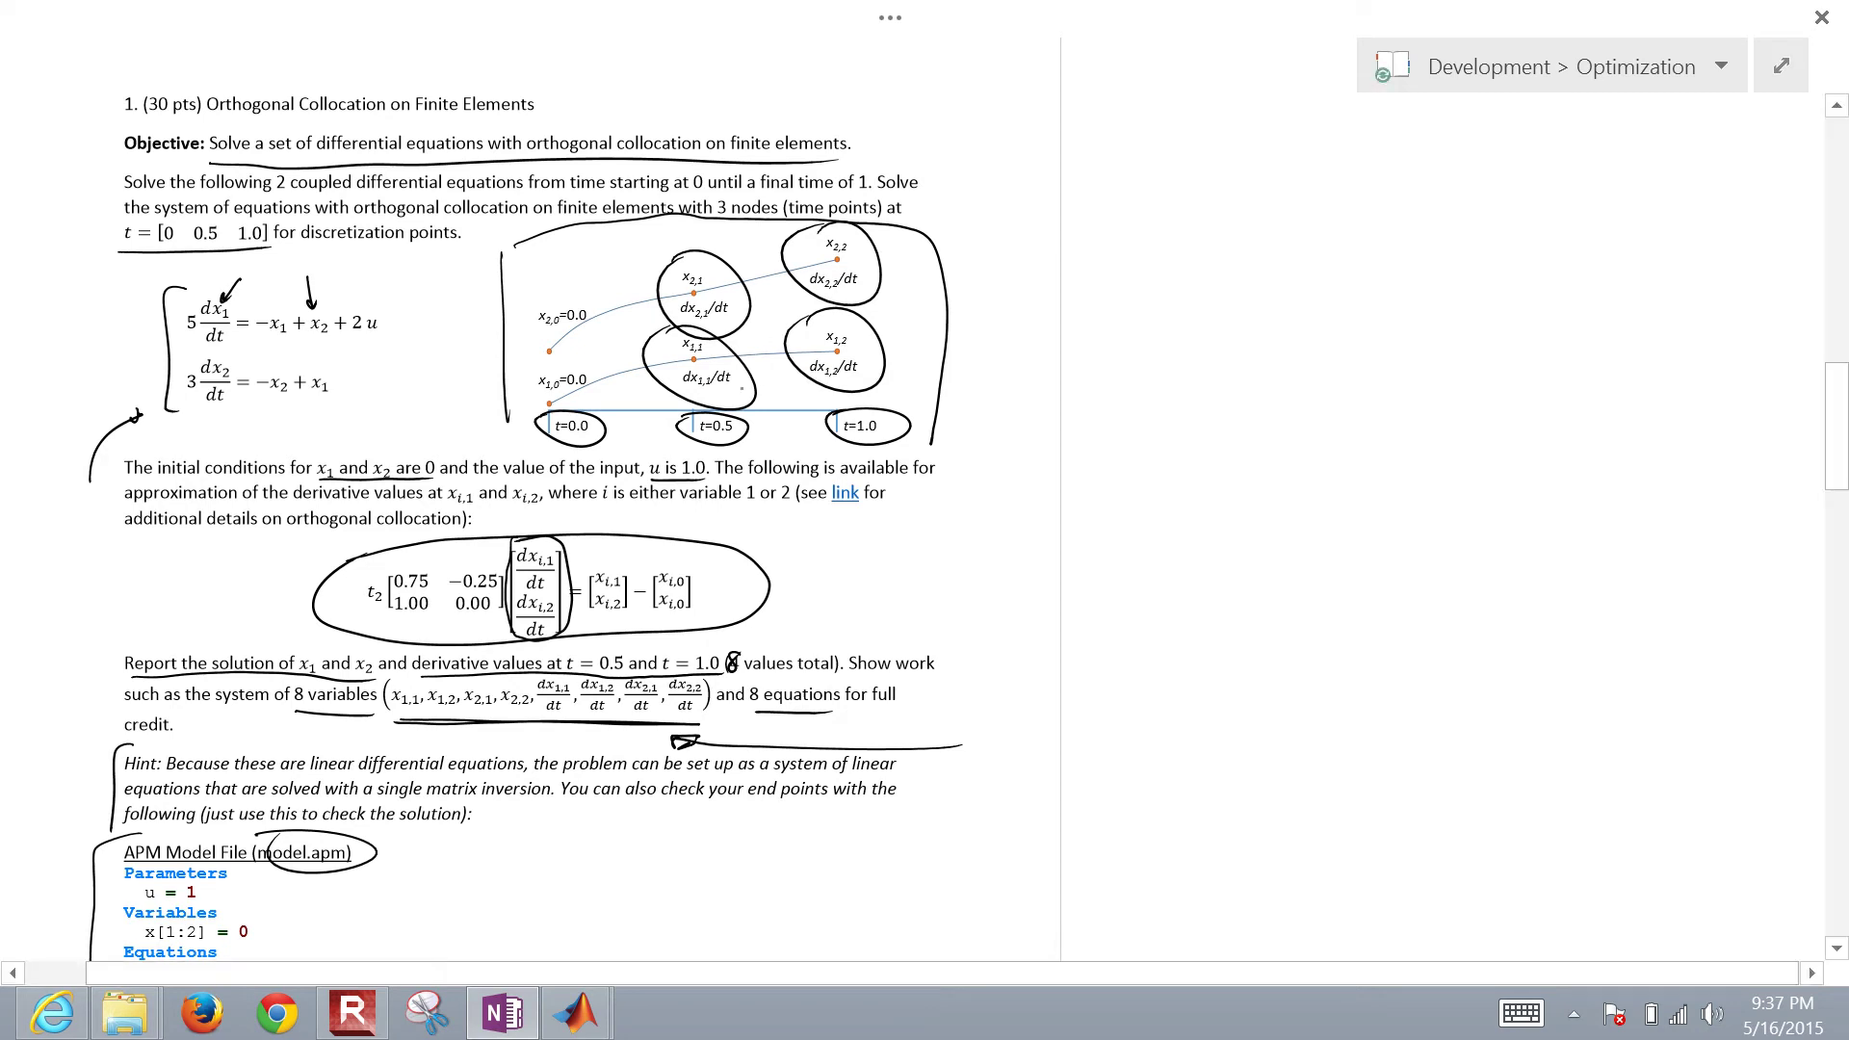
Step: Draw an arrow from dx1,1/dt and handwrite 5ẋ11 = −x11 + x21
left_click_drag(742, 384, 1053, 406)
left_click_drag(744, 381, 763, 397)
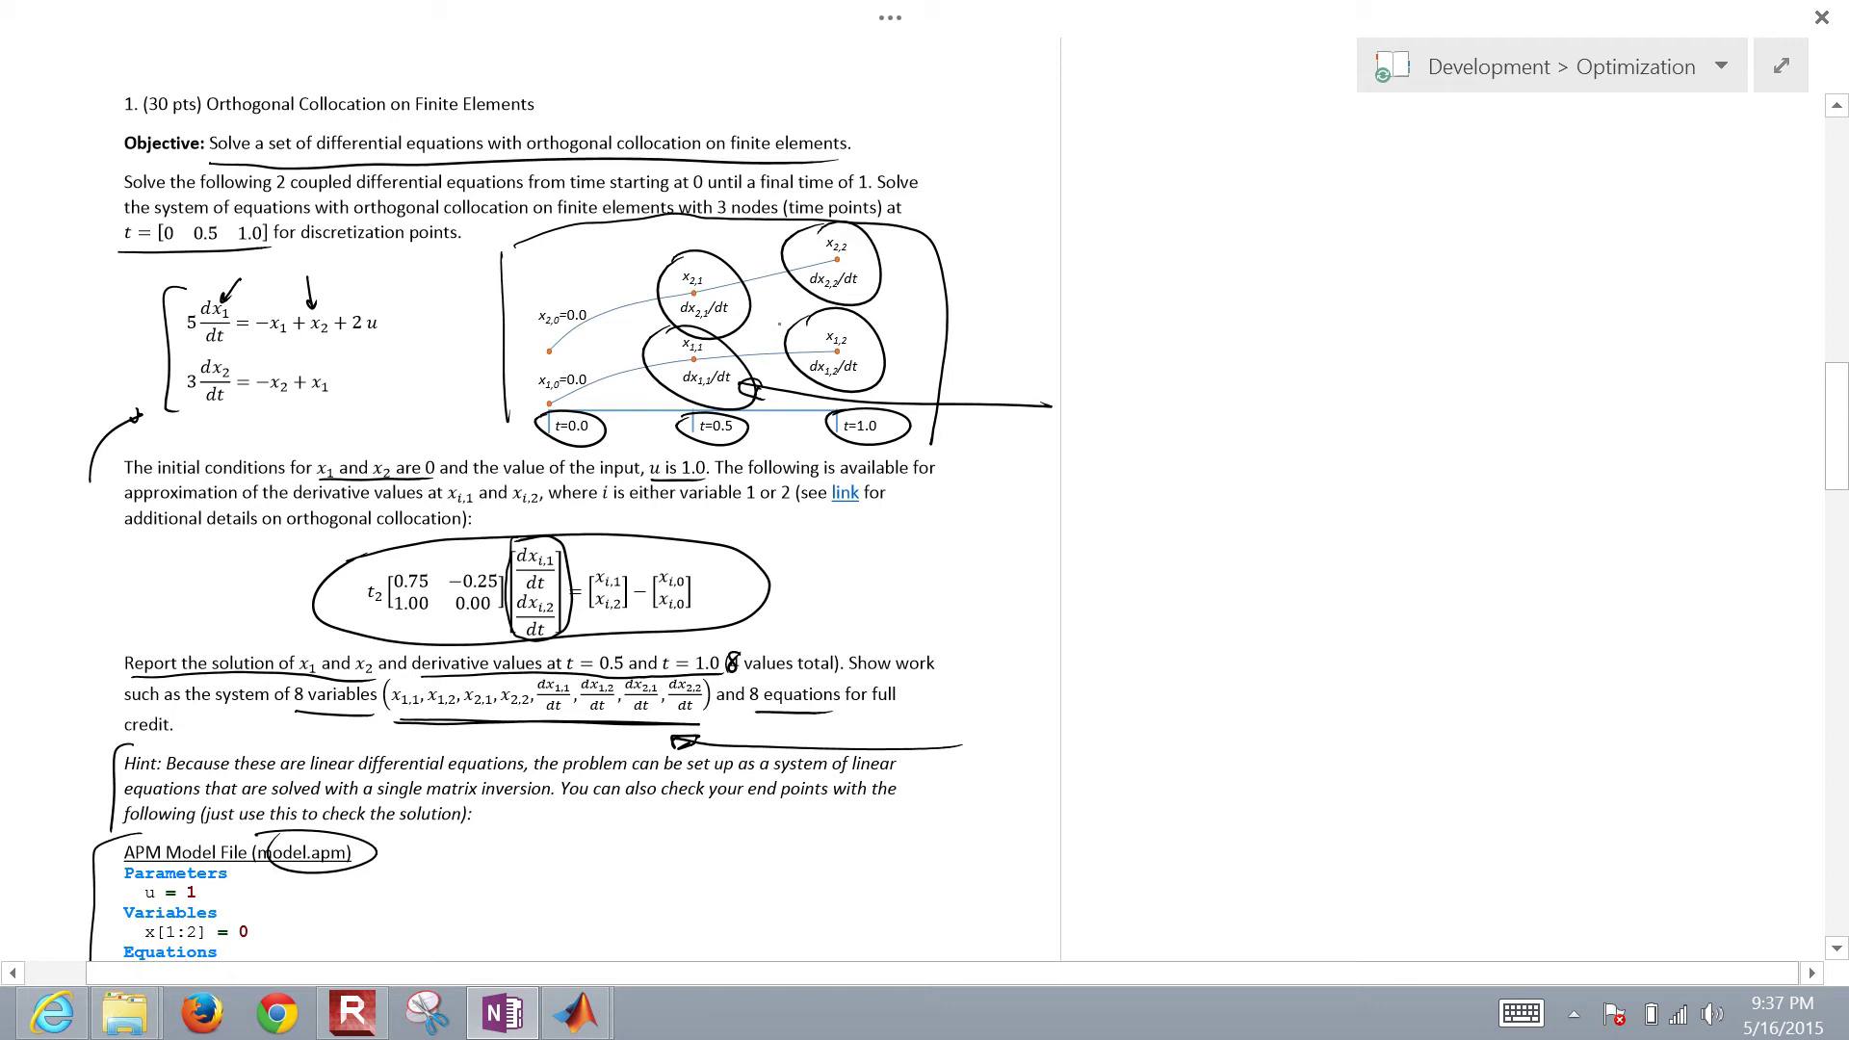
mouse_move(1097, 391)
left_mouse_down()
mouse_move(1094, 418)
mouse_move(1121, 389)
mouse_move(1181, 430)
left_mouse_up()
left_click_drag(1291, 397, 1322, 411)
left_click_drag(1316, 395, 1299, 418)
left_click_drag(1379, 397, 1378, 417)
mouse_move(1368, 408)
left_mouse_down()
mouse_move(1435, 413)
mouse_move(1413, 418)
left_mouse_up()
left_click_drag(1442, 408, 1453, 417)
left_click_drag(1459, 408, 1496, 412)
Step: Add + 2u to the equation and write a d x_ij note labelling i as variable 1, 2
left_click_drag(1484, 402, 1581, 409)
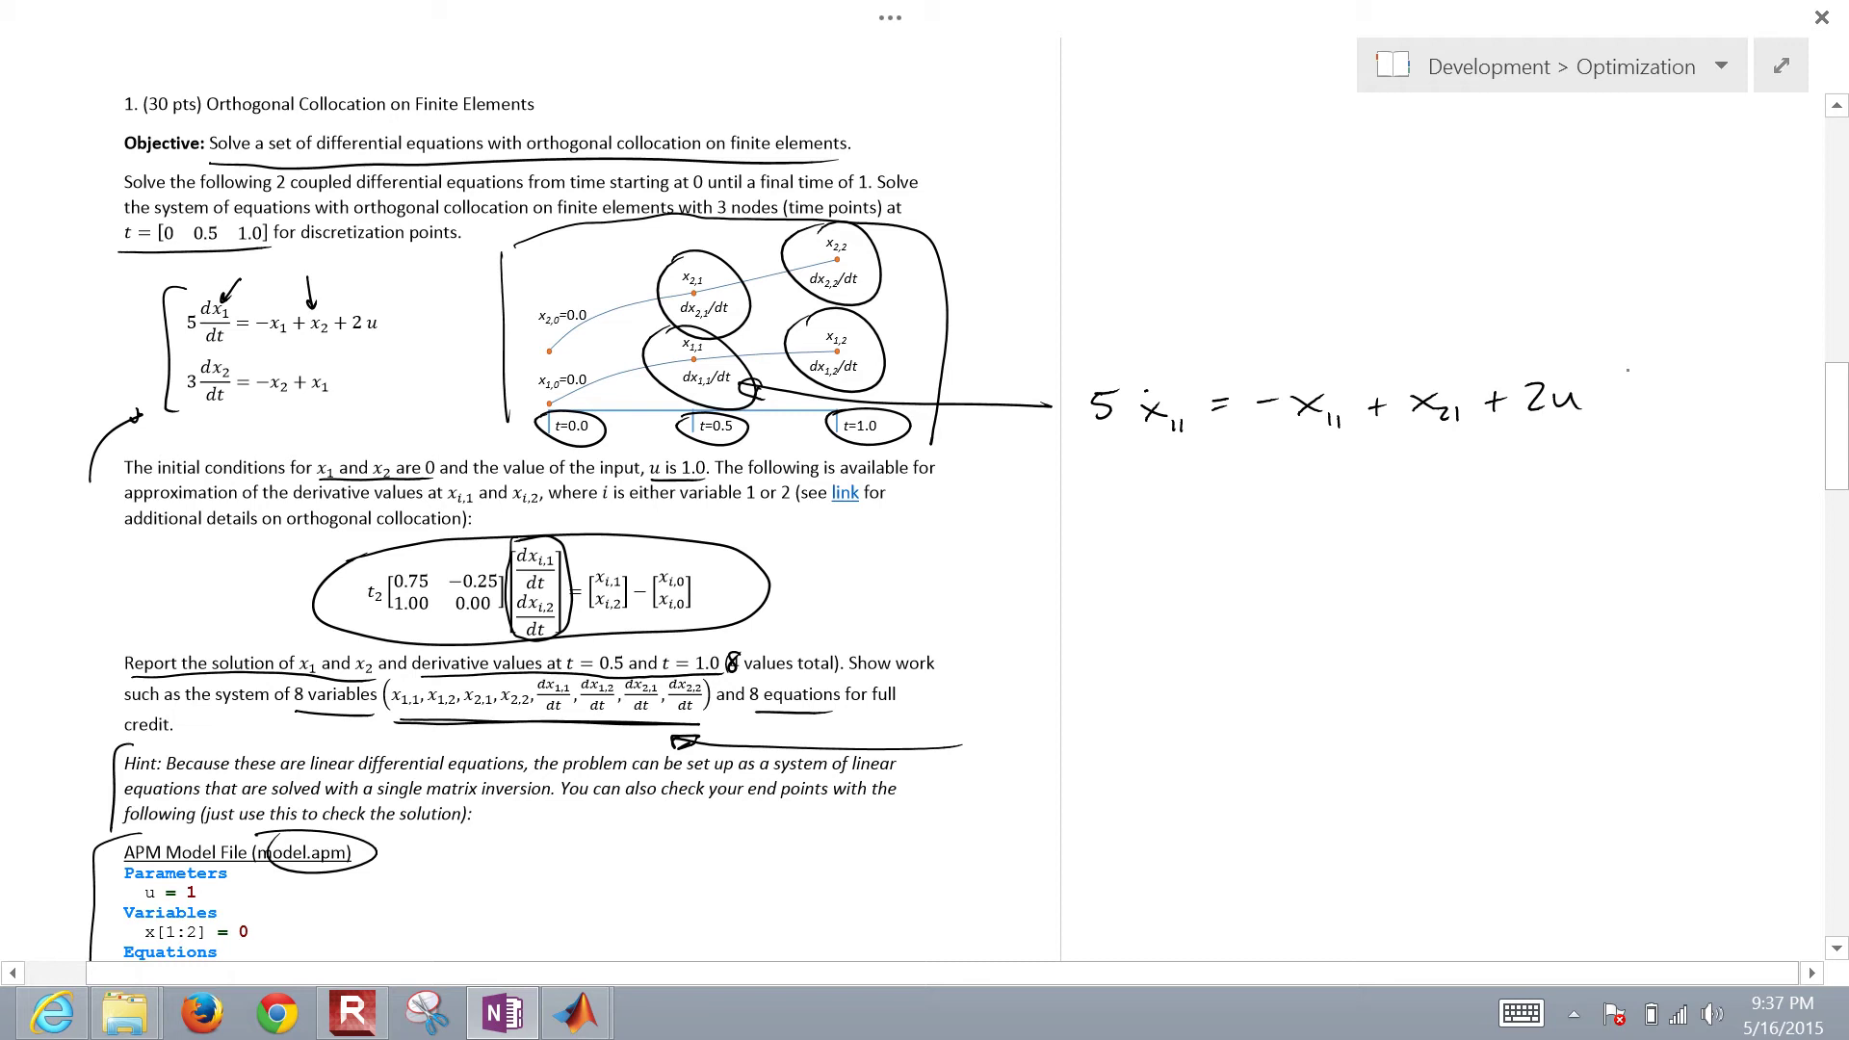
left_click_drag(1204, 311, 1191, 351)
mouse_move(1216, 255)
left_mouse_down()
mouse_move(1249, 280)
mouse_move(1246, 253)
mouse_move(1259, 308)
left_mouse_up()
left_click(1263, 272)
mouse_move(1284, 205)
left_mouse_down()
mouse_move(1253, 227)
mouse_move(1305, 177)
mouse_move(1378, 191)
mouse_move(1476, 169)
mouse_move(1517, 187)
mouse_move(1641, 184)
left_mouse_up()
left_click(1569, 178)
mouse_move(1658, 186)
left_mouse_down()
mouse_move(1652, 201)
mouse_move(1706, 183)
left_mouse_up()
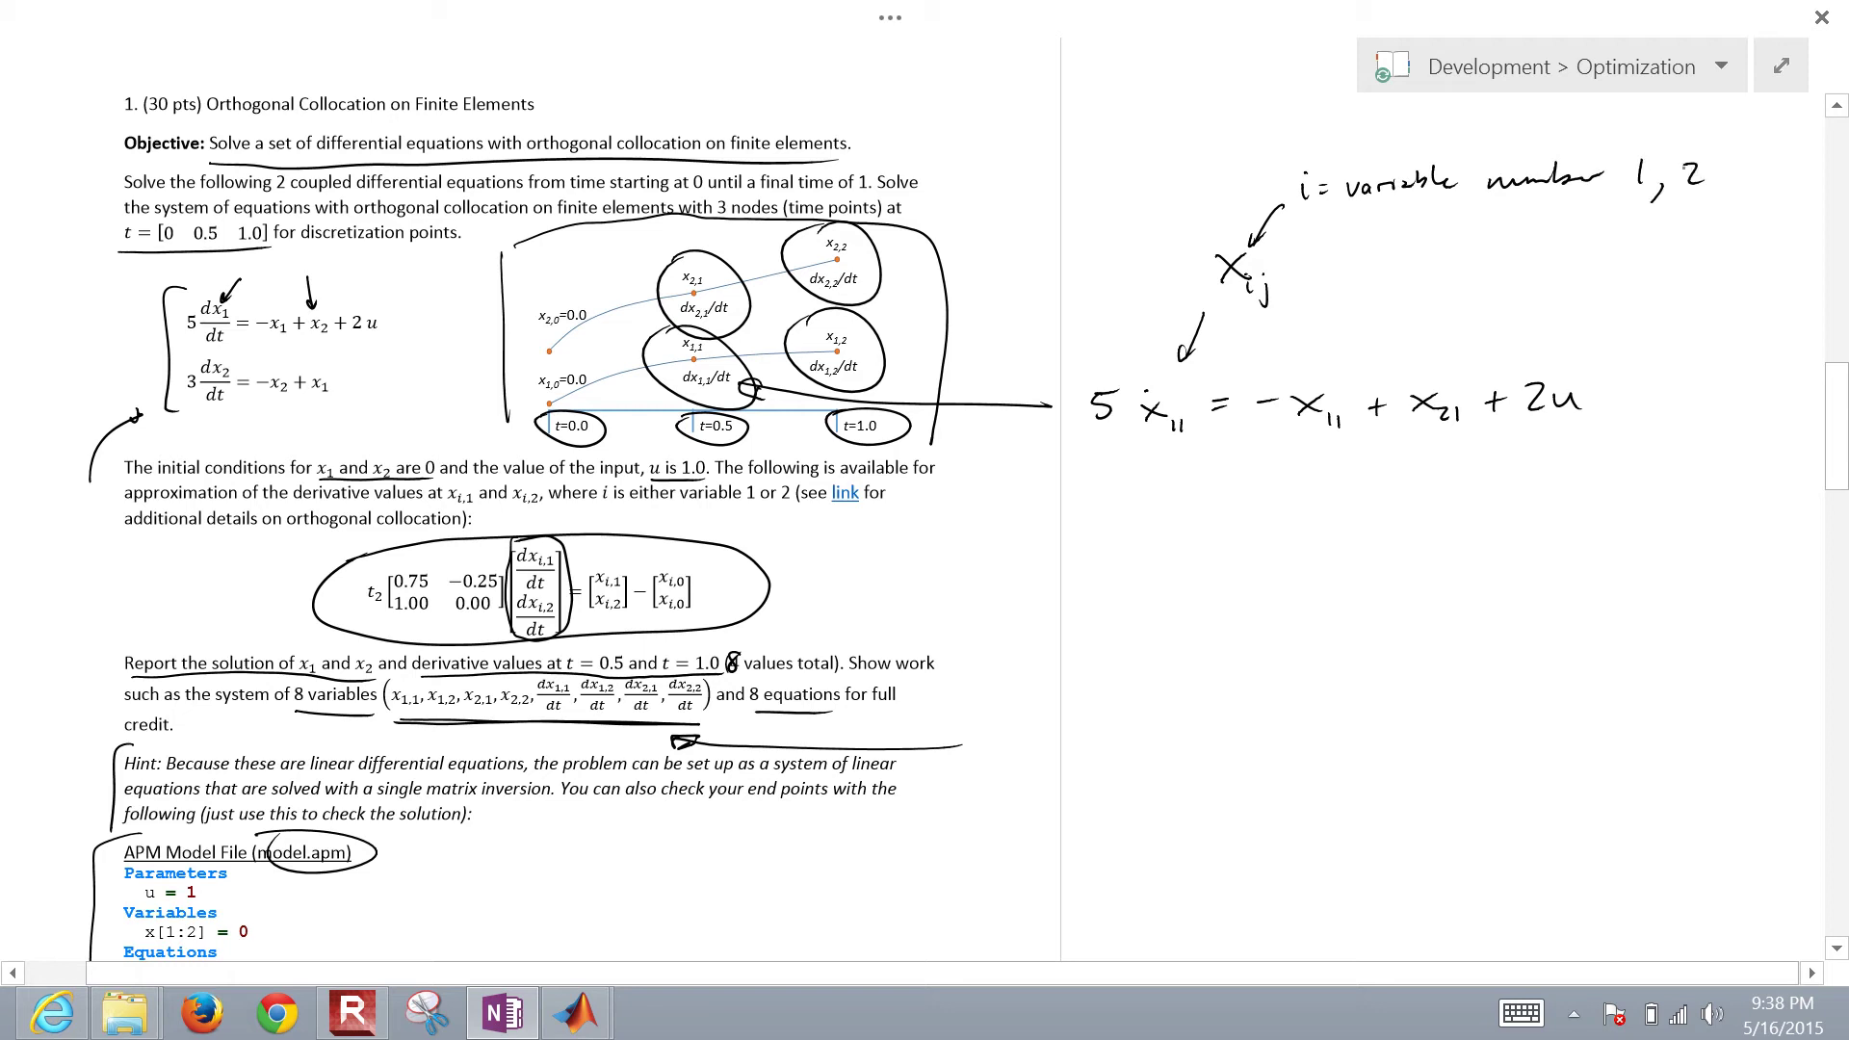
Step: Arrow the j subscript and label it 'collocation pt 0,1,2'
mouse_move(1291, 264)
left_mouse_down()
mouse_move(1336, 242)
mouse_move(1306, 271)
mouse_move(1353, 275)
mouse_move(1449, 241)
left_mouse_up()
left_click_drag(1467, 223, 1471, 254)
left_click_drag(1493, 241, 1499, 250)
mouse_move(1519, 243)
left_mouse_down()
mouse_move(1597, 244)
mouse_move(1634, 271)
left_mouse_up()
mouse_move(1665, 215)
left_mouse_down()
mouse_move(1668, 284)
mouse_move(1711, 303)
left_mouse_up()
left_click_drag(1731, 274, 1732, 275)
left_click_drag(1731, 286, 1748, 294)
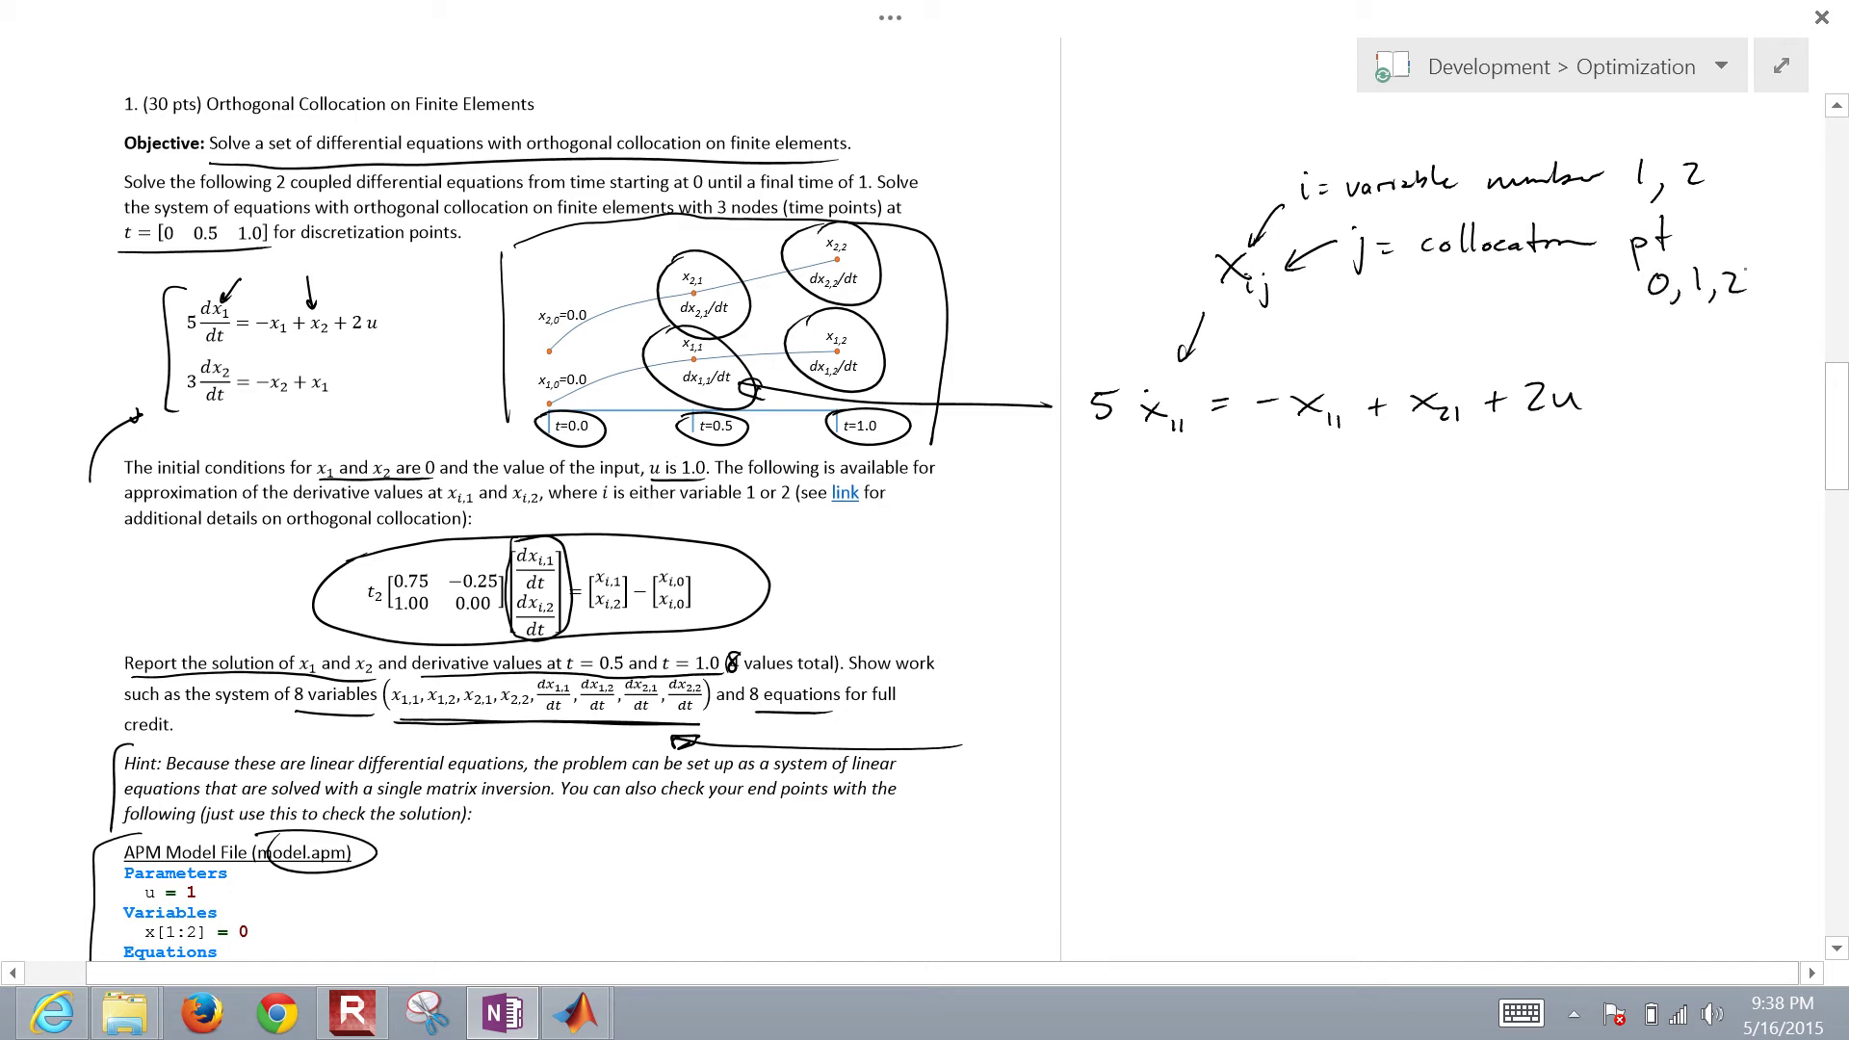
Step: Number the three time nodes 0, 1, 2 under the t ovals
mouse_move(521, 425)
left_mouse_down()
mouse_move(515, 445)
mouse_move(526, 430)
left_mouse_up()
left_click_drag(661, 427, 659, 444)
left_click_drag(802, 432, 815, 445)
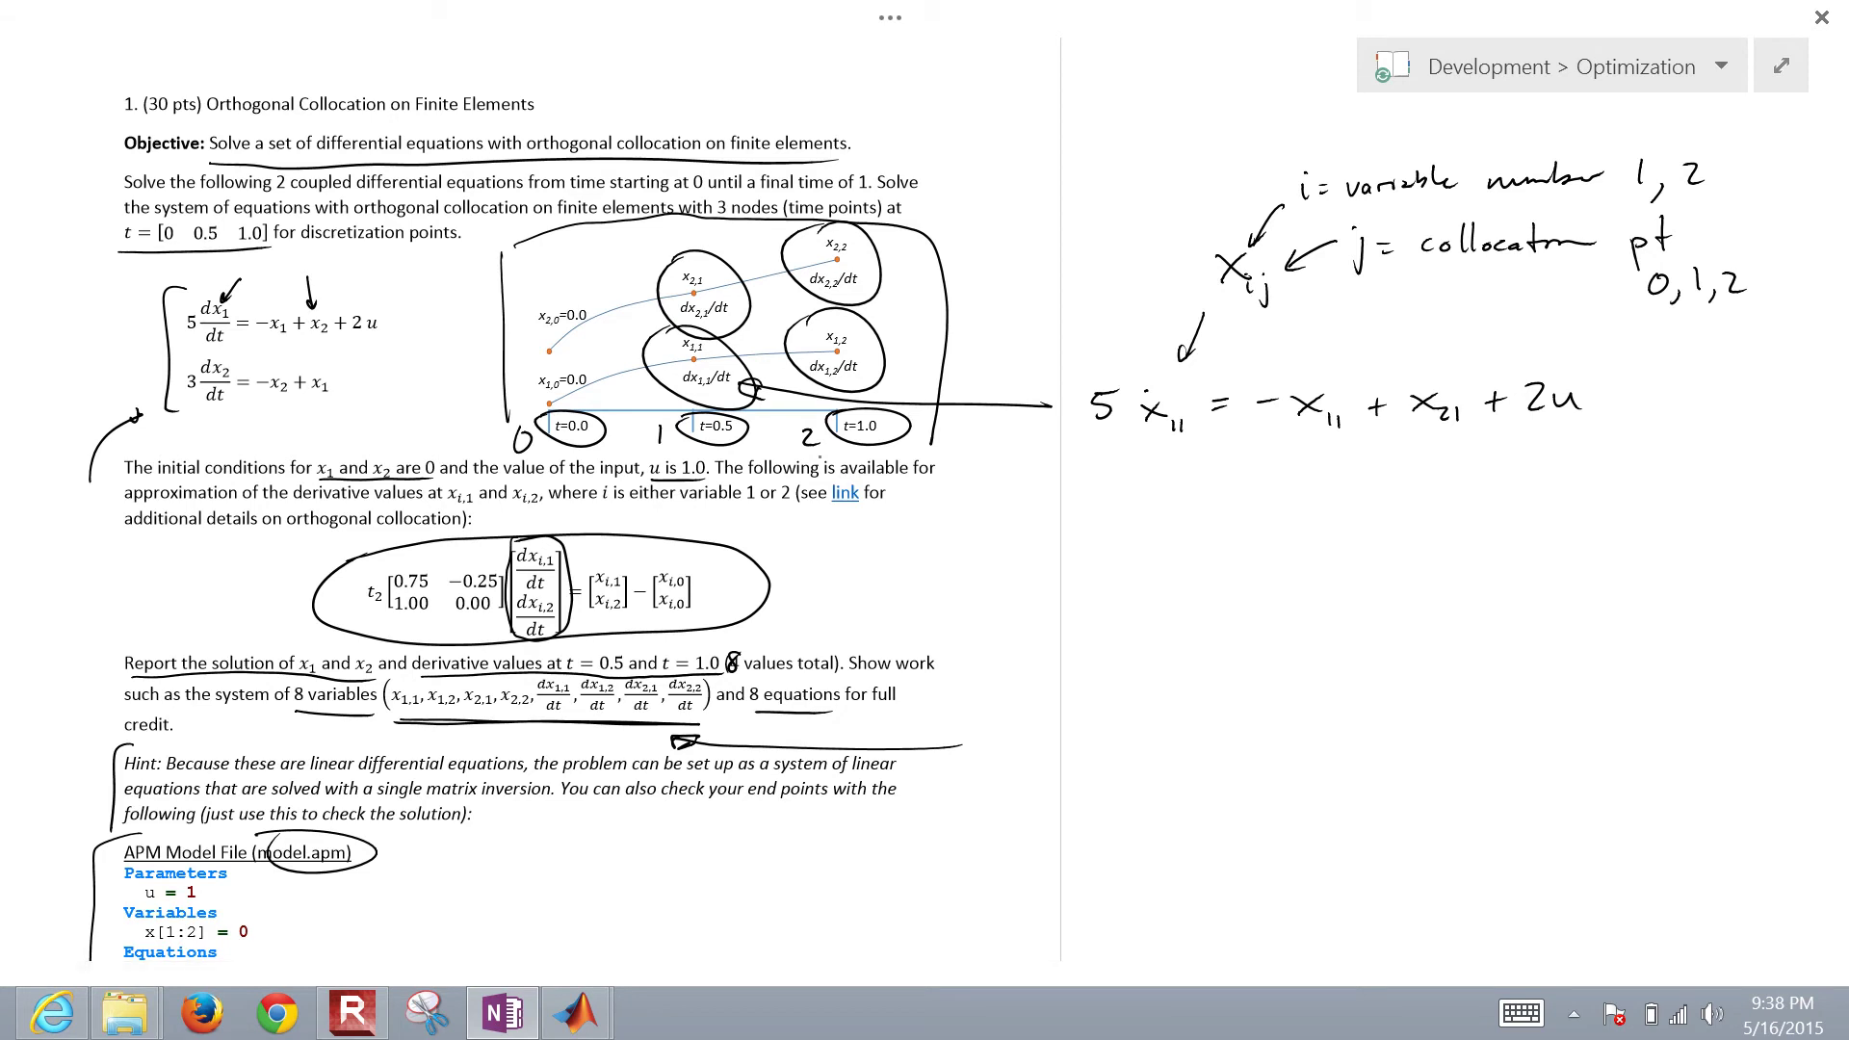
Step: Circle the second ODE, arrow the x2,1 point, and write 3ẋ21 = −x21 + x11
mouse_move(166, 370)
left_mouse_down()
mouse_move(325, 423)
mouse_move(172, 365)
left_mouse_up()
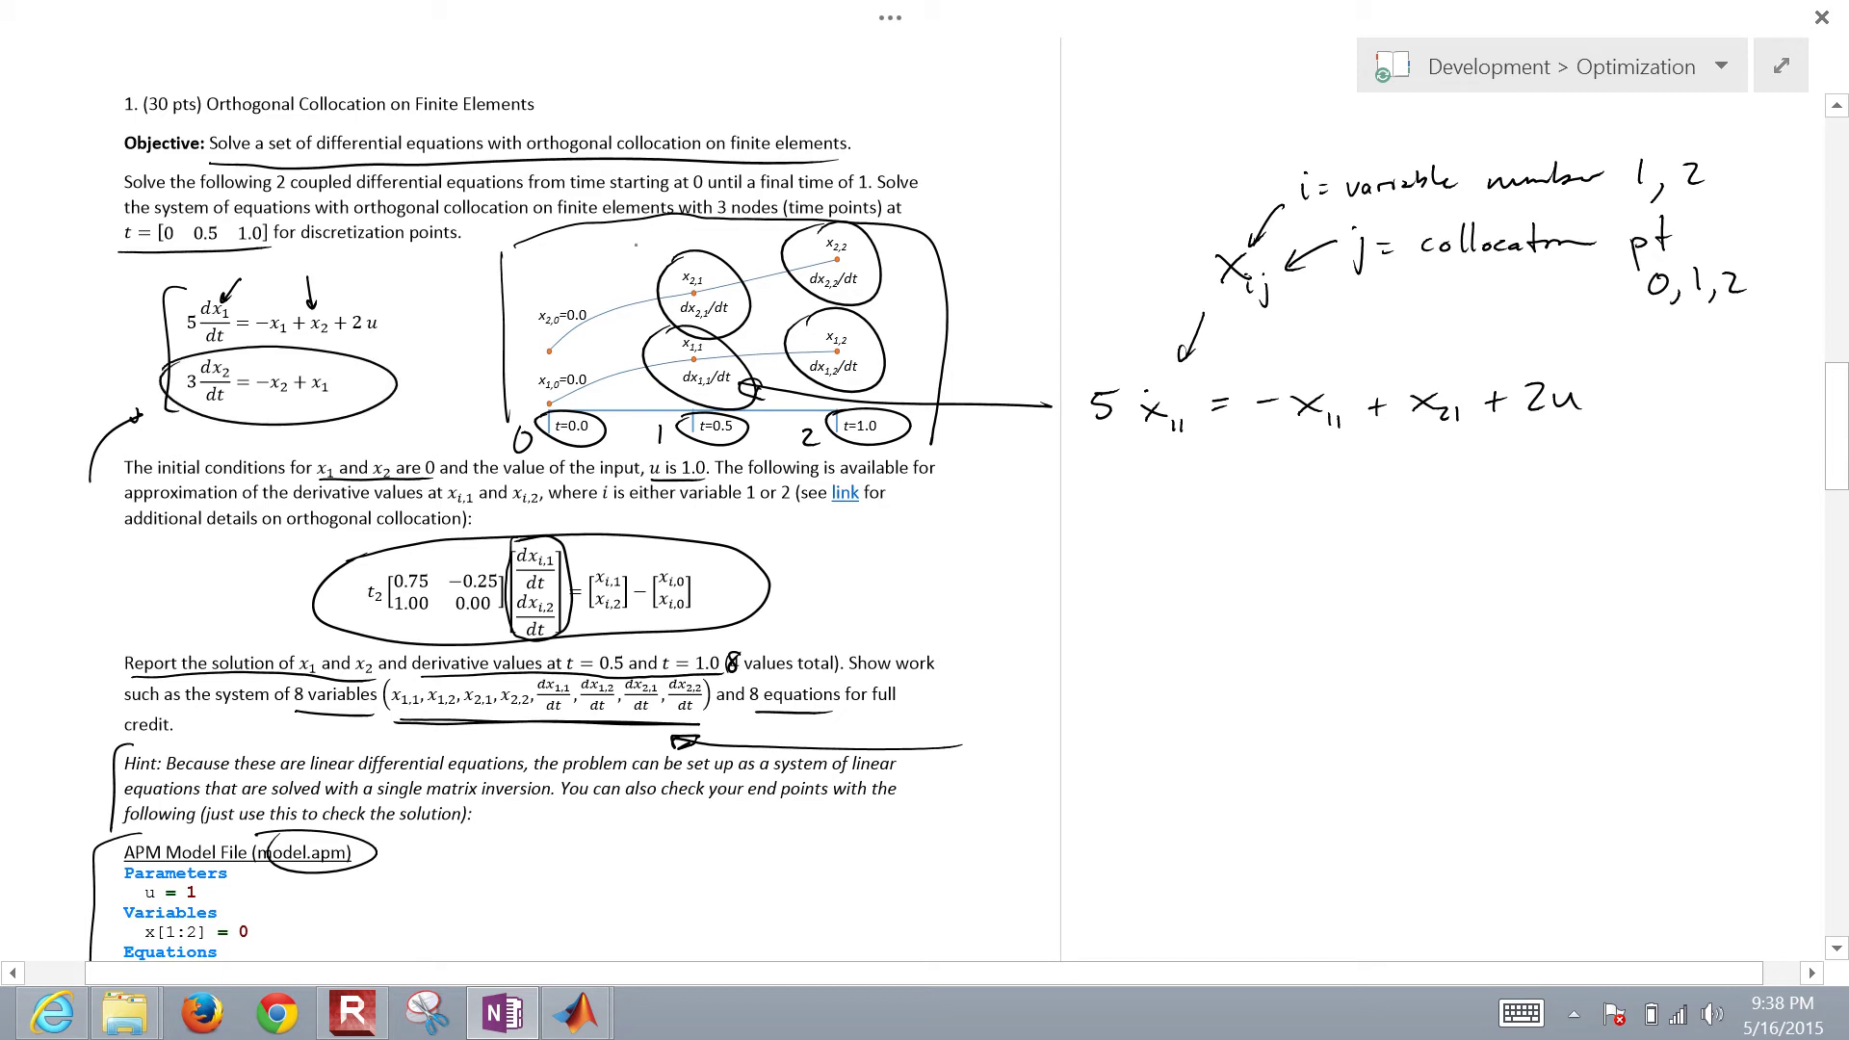
left_click_drag(611, 261, 664, 284)
mouse_move(1093, 457)
left_mouse_down()
mouse_move(1096, 482)
mouse_move(1243, 462)
mouse_move(1325, 479)
left_mouse_up()
left_click(1155, 460)
mouse_move(1327, 460)
left_mouse_down()
mouse_move(1306, 480)
mouse_move(1344, 489)
mouse_move(1399, 463)
left_mouse_up()
mouse_move(1388, 453)
left_mouse_down()
mouse_move(1387, 474)
mouse_move(1441, 474)
left_mouse_up()
mouse_move(1442, 452)
left_mouse_down()
mouse_move(1421, 475)
mouse_move(1449, 482)
left_mouse_up()
left_click_drag(1457, 470, 1457, 482)
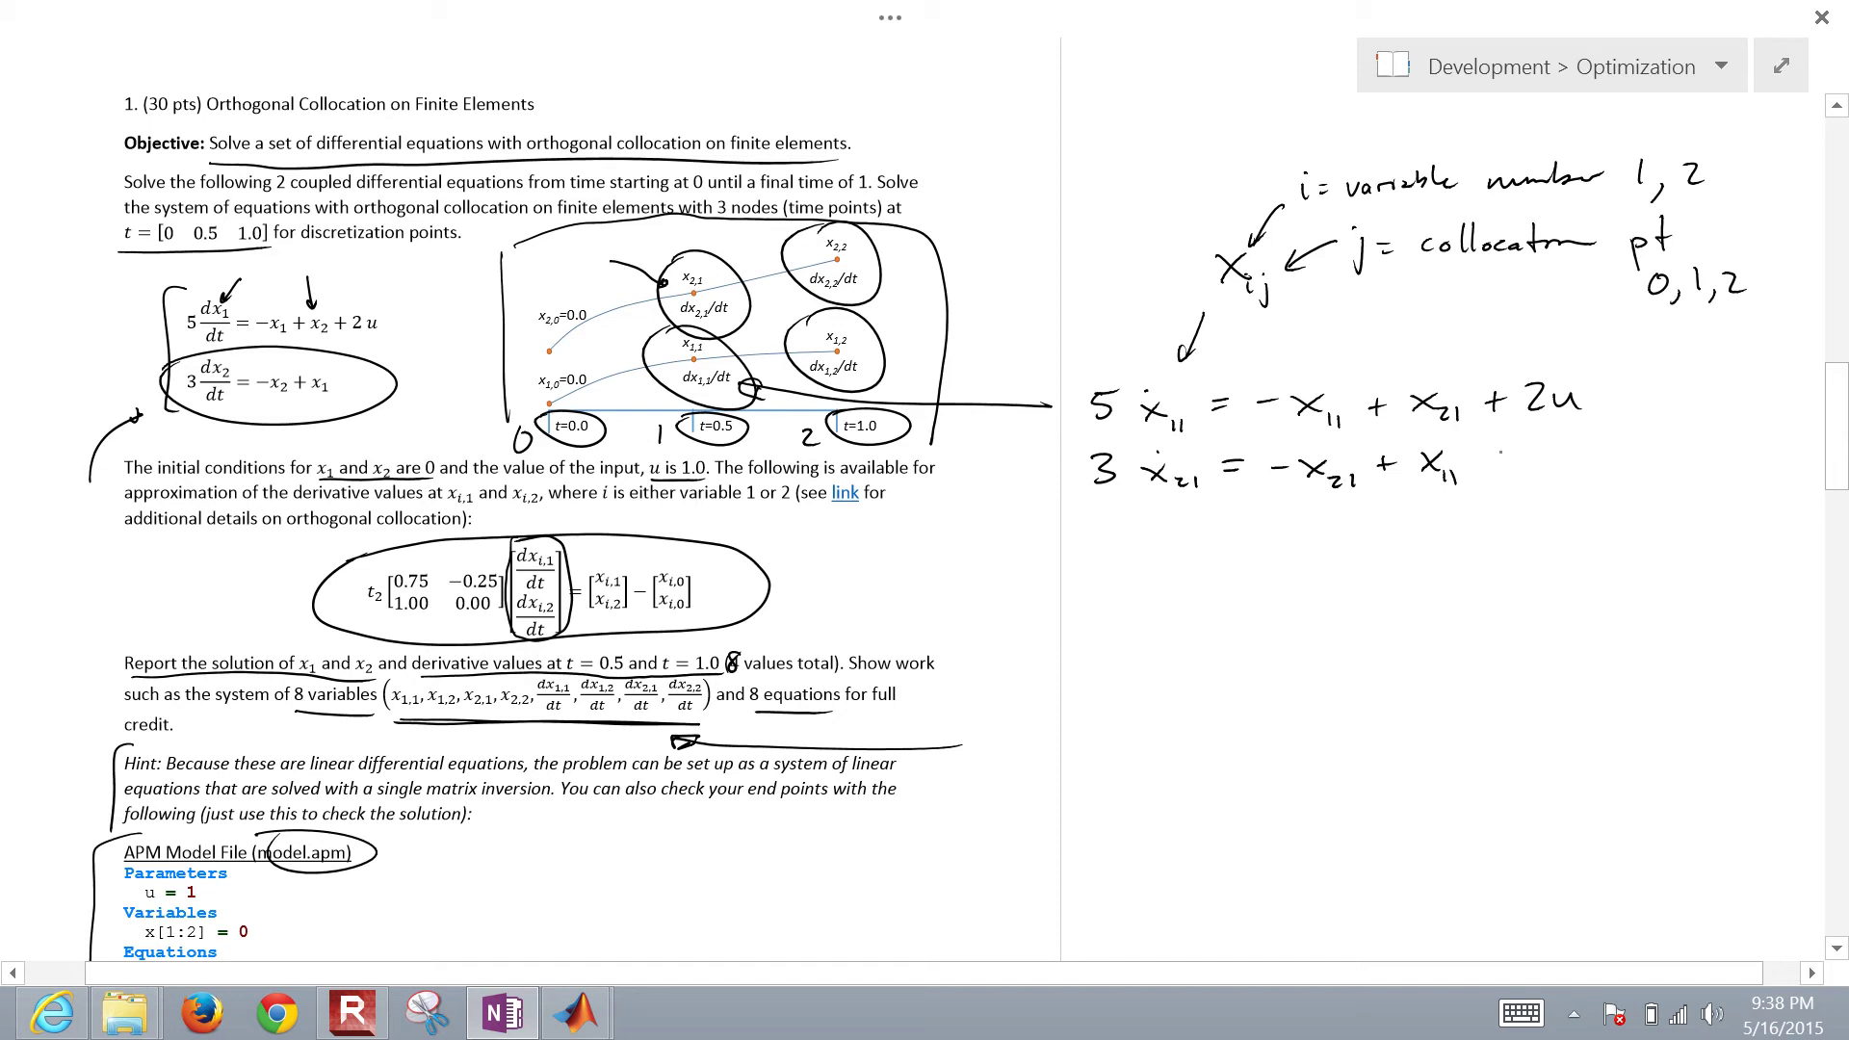
Step: Arrow the x1,2 and x2,2 points and write 5ẋ12 = −x12 + x22 + 2u
mouse_move(925, 325)
left_mouse_down()
mouse_move(856, 341)
mouse_move(874, 344)
left_mouse_up()
mouse_move(903, 247)
left_mouse_down()
mouse_move(861, 258)
mouse_move(880, 265)
left_mouse_up()
mouse_move(1092, 510)
left_mouse_down()
mouse_move(1107, 528)
mouse_move(1088, 538)
left_mouse_up()
left_click_drag(1095, 511, 1164, 536)
mouse_move(1162, 517)
left_mouse_down()
mouse_move(1144, 535)
mouse_move(1180, 552)
mouse_move(1295, 526)
mouse_move(1335, 543)
left_mouse_up()
mouse_move(1334, 525)
left_mouse_down()
mouse_move(1308, 543)
mouse_move(1334, 551)
left_mouse_up()
left_click_drag(1341, 540, 1396, 543)
left_click_drag(1390, 528, 1454, 535)
mouse_move(1453, 519)
left_mouse_down()
mouse_move(1431, 535)
mouse_move(1536, 536)
left_mouse_up()
left_click_drag(1528, 526, 1608, 533)
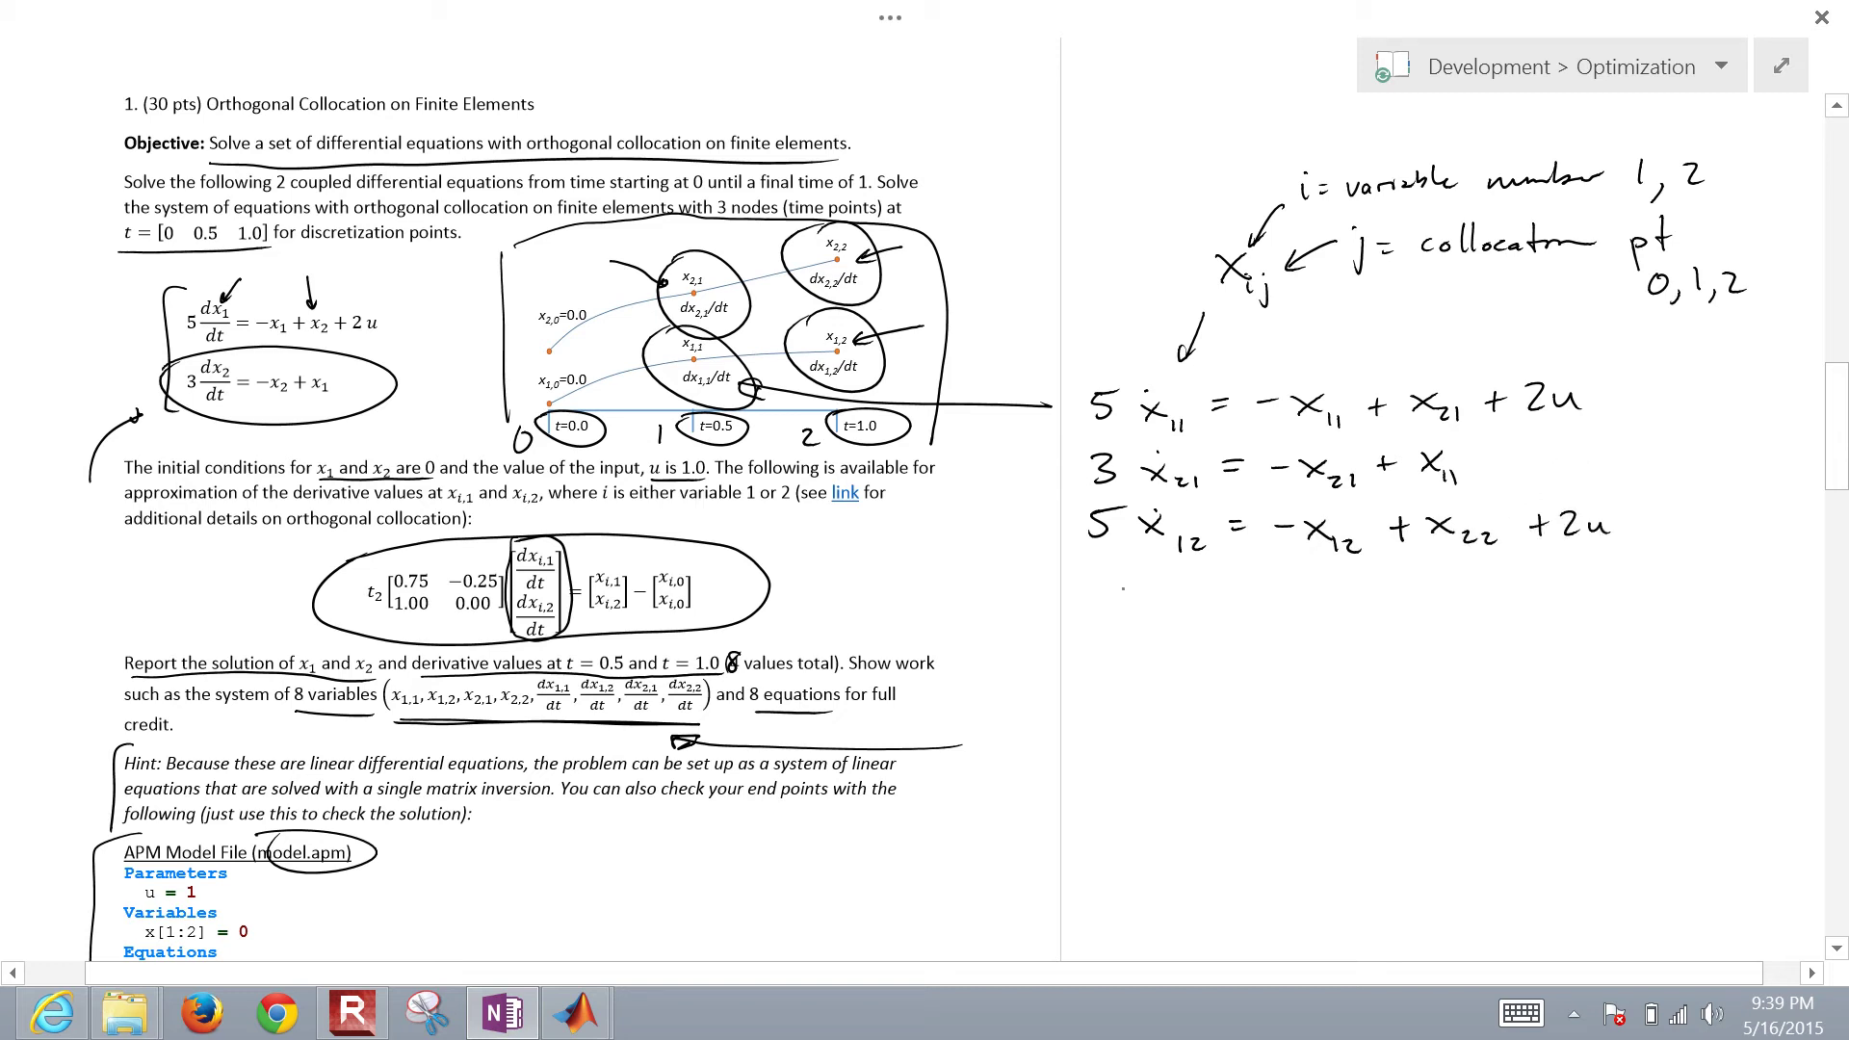
Step: Write the fourth equation 3ẋ22 = −x22 + x12
mouse_move(1089, 576)
left_mouse_down()
mouse_move(1090, 603)
mouse_move(1164, 601)
left_mouse_up()
mouse_move(1168, 578)
left_mouse_down()
mouse_move(1147, 601)
mouse_move(1210, 614)
left_mouse_up()
left_click_drag(1233, 586, 1308, 586)
mouse_move(1310, 583)
left_mouse_down()
mouse_move(1333, 605)
mouse_move(1310, 606)
mouse_move(1359, 619)
left_mouse_up()
mouse_move(1362, 606)
left_mouse_down()
mouse_move(1378, 620)
mouse_move(1420, 594)
left_mouse_up()
mouse_move(1407, 583)
left_mouse_down()
mouse_move(1407, 607)
mouse_move(1493, 616)
left_mouse_up()
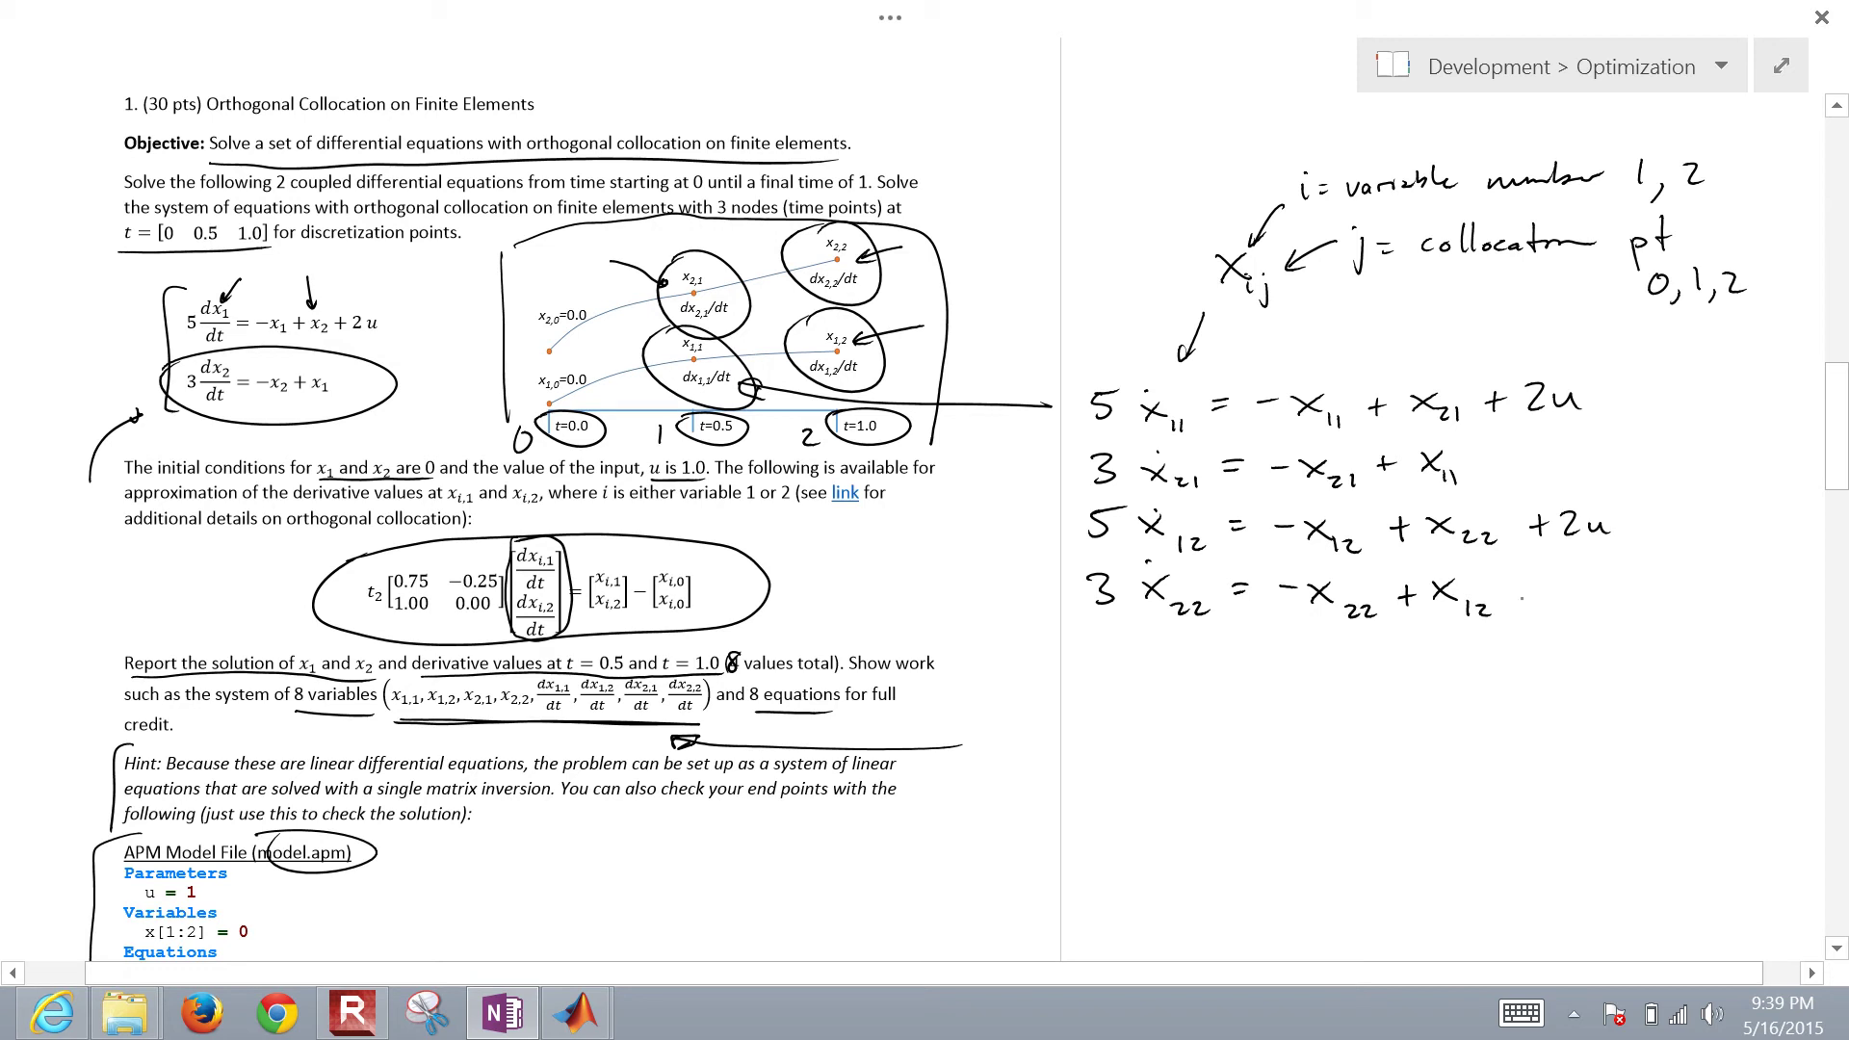
Step: Draw arrows linking the equations to the matrix relation and begin a matrix with 0.75 −0.25
left_click_drag(1094, 299, 1119, 355)
left_click_drag(1133, 336, 1133, 355)
mouse_move(855, 596)
left_mouse_down()
mouse_move(775, 598)
mouse_move(796, 610)
left_mouse_up()
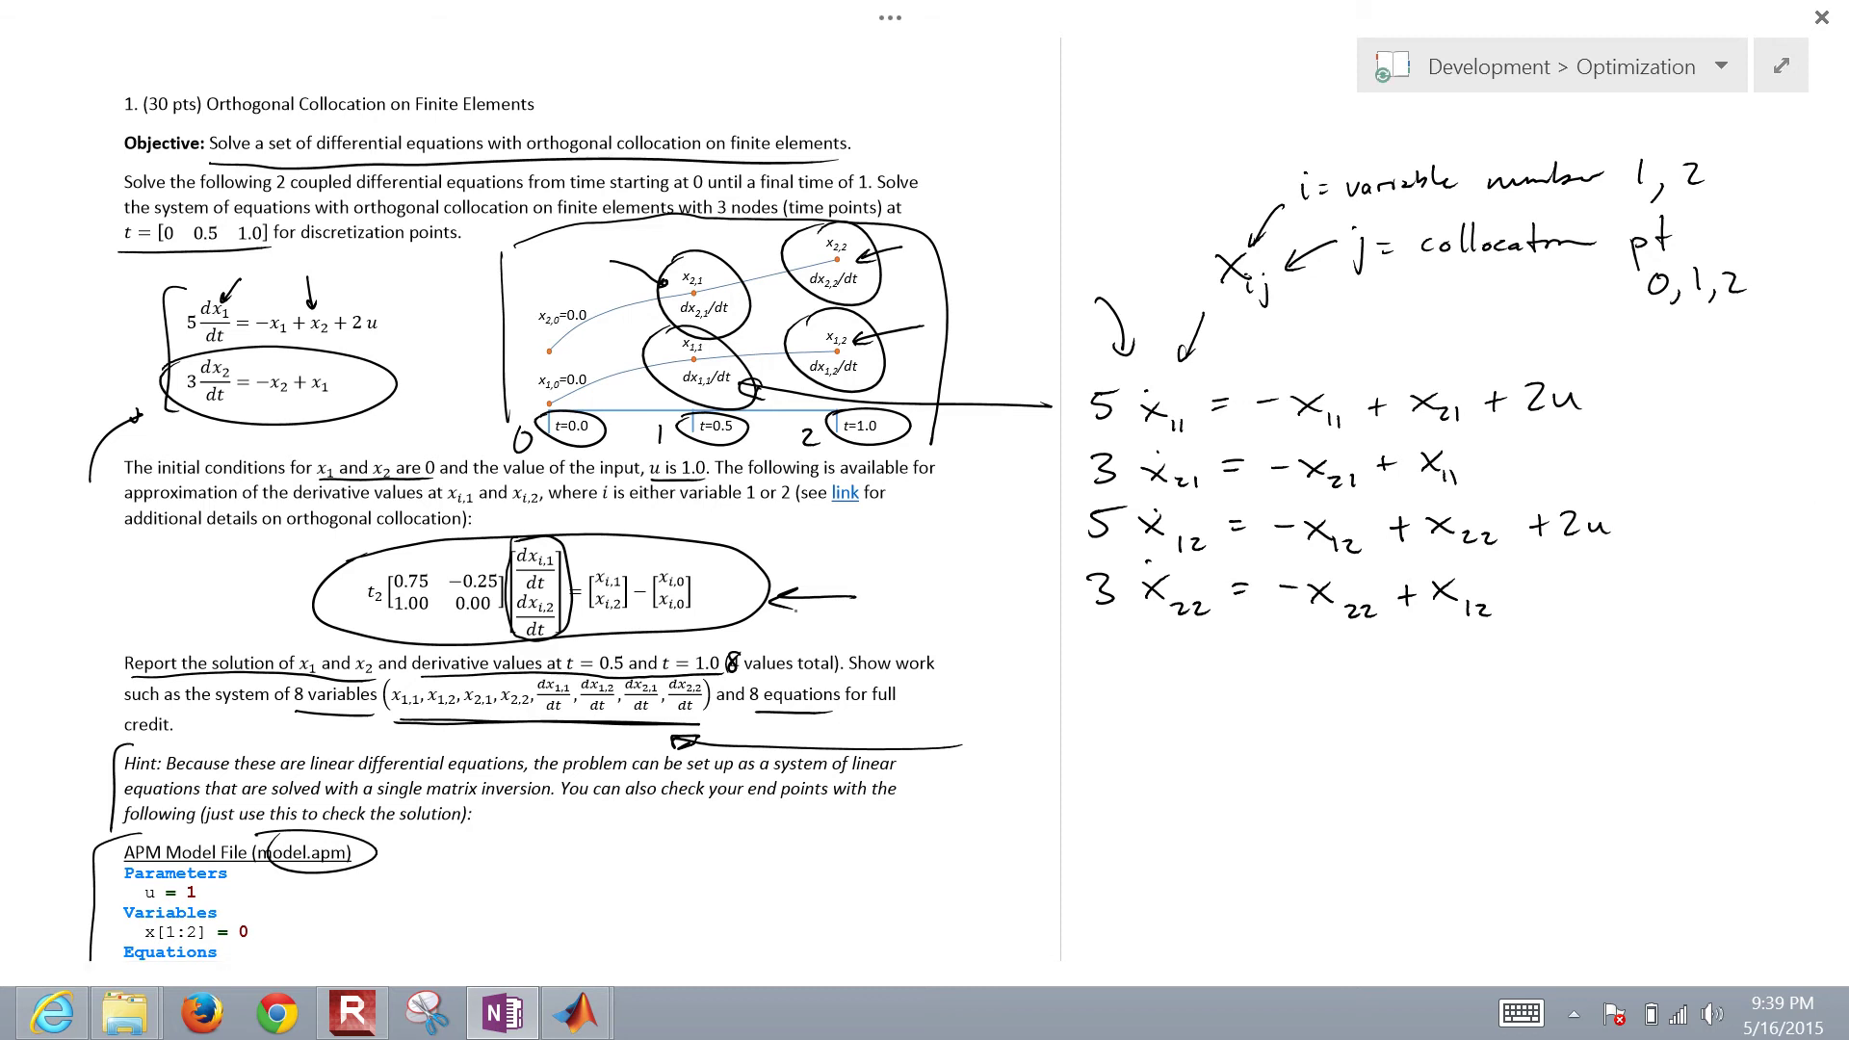
mouse_move(1098, 635)
left_mouse_down()
mouse_move(1089, 688)
mouse_move(1114, 645)
mouse_move(1214, 651)
left_mouse_up()
Step: Handwrite the first matrix row 0.75 −0.25 for the x1 equation
left_click(1123, 656)
left_click_drag(1228, 643, 1264, 659)
left_click(1239, 657)
left_click_drag(1269, 638, 1282, 637)
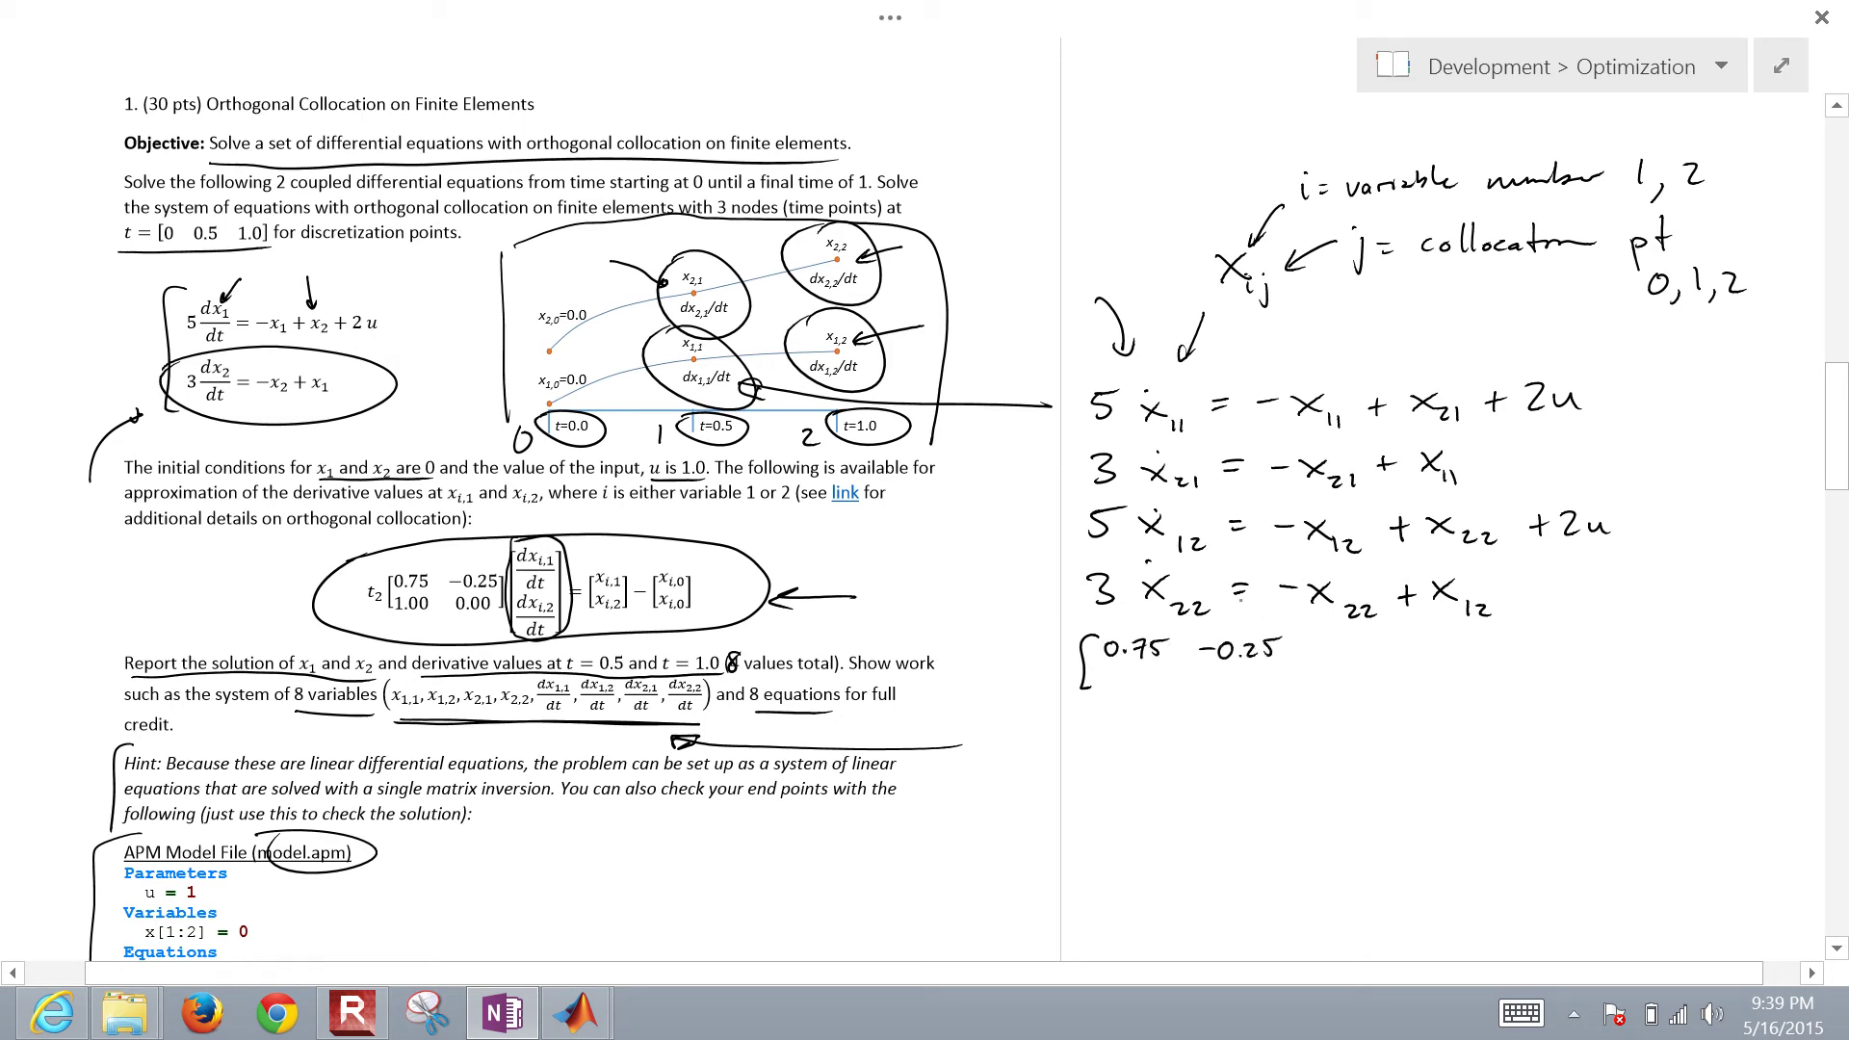
Step: Circle t2 with a leader line and note t2 = 1.0
left_click_drag(371, 569, 364, 570)
left_click_drag(267, 608, 346, 596)
mouse_move(213, 593)
left_mouse_down()
mouse_move(210, 617)
mouse_move(238, 593)
left_mouse_up()
left_click(224, 616)
Step: Write the second matrix row 1.00 0.00 and close the coefficient matrix bracket
left_click_drag(1106, 672, 1262, 669)
left_click(1235, 682)
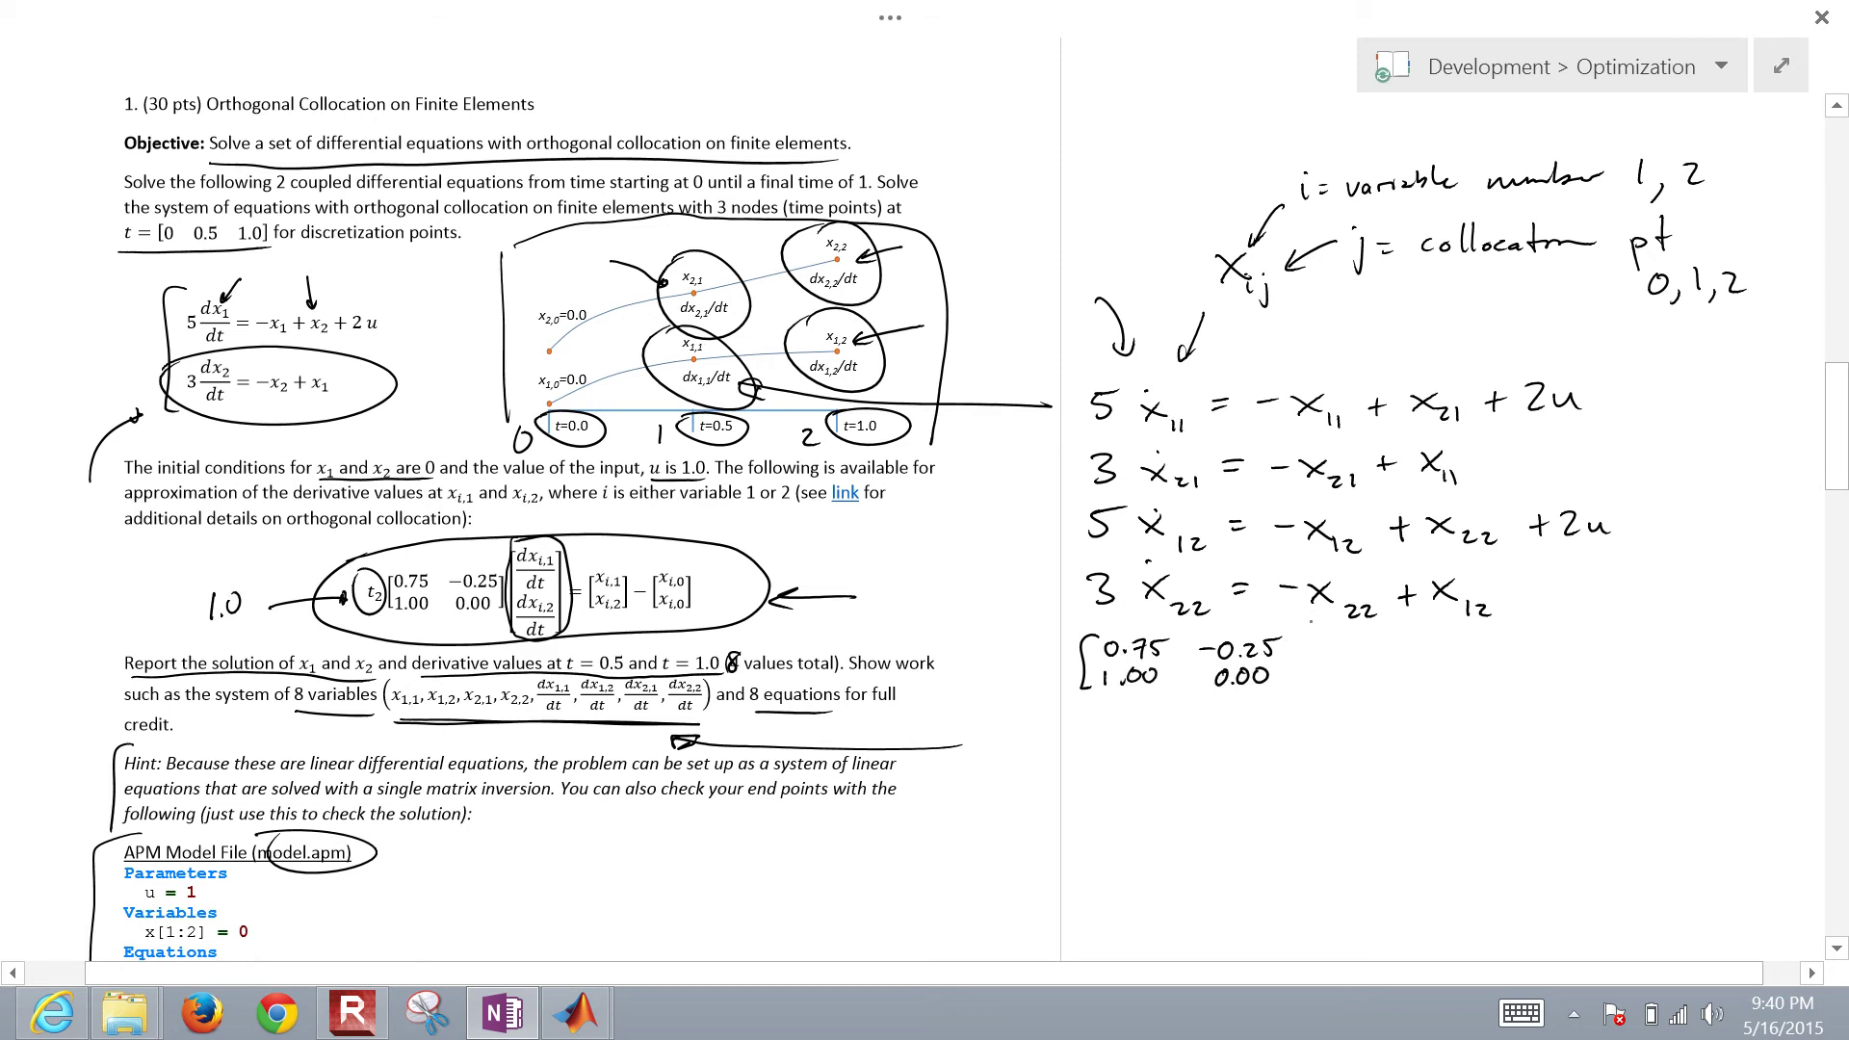
scroll(1474, 735, "up", 2)
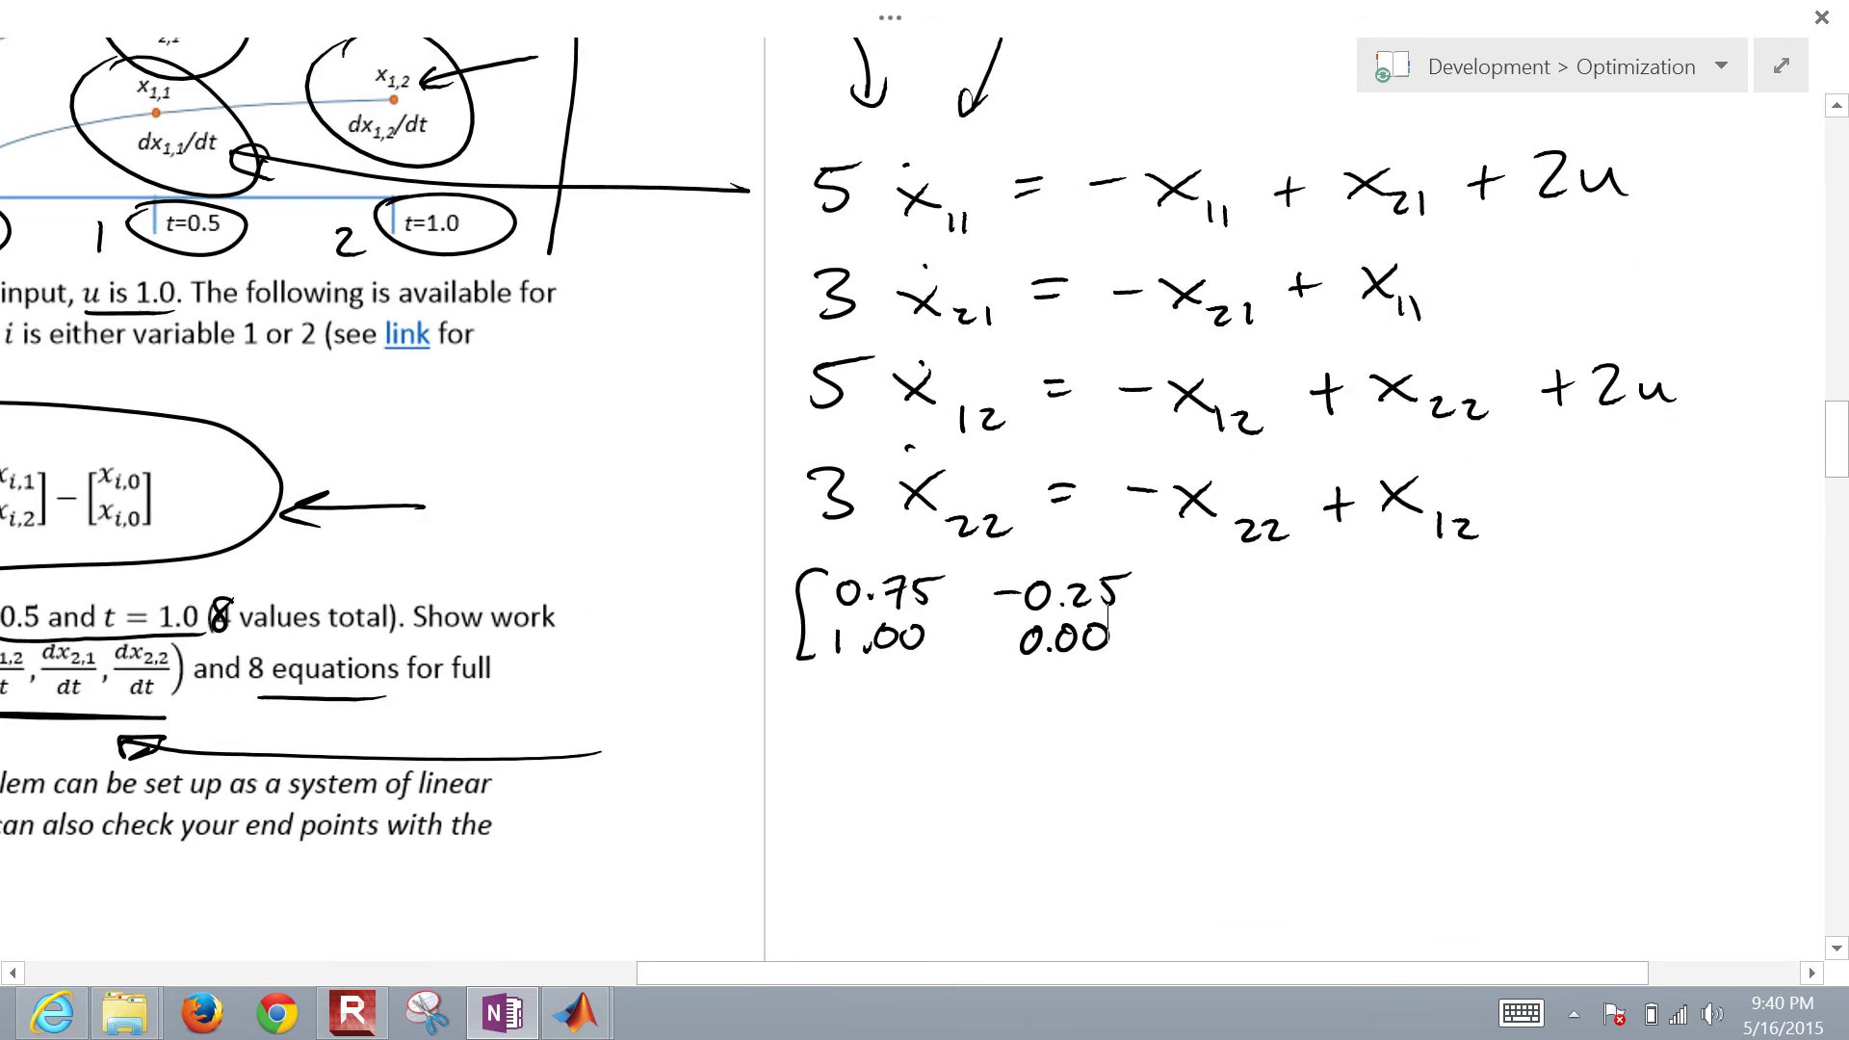
mouse_move(1123, 558)
left_mouse_down()
mouse_move(1142, 563)
mouse_move(1123, 658)
left_mouse_up()
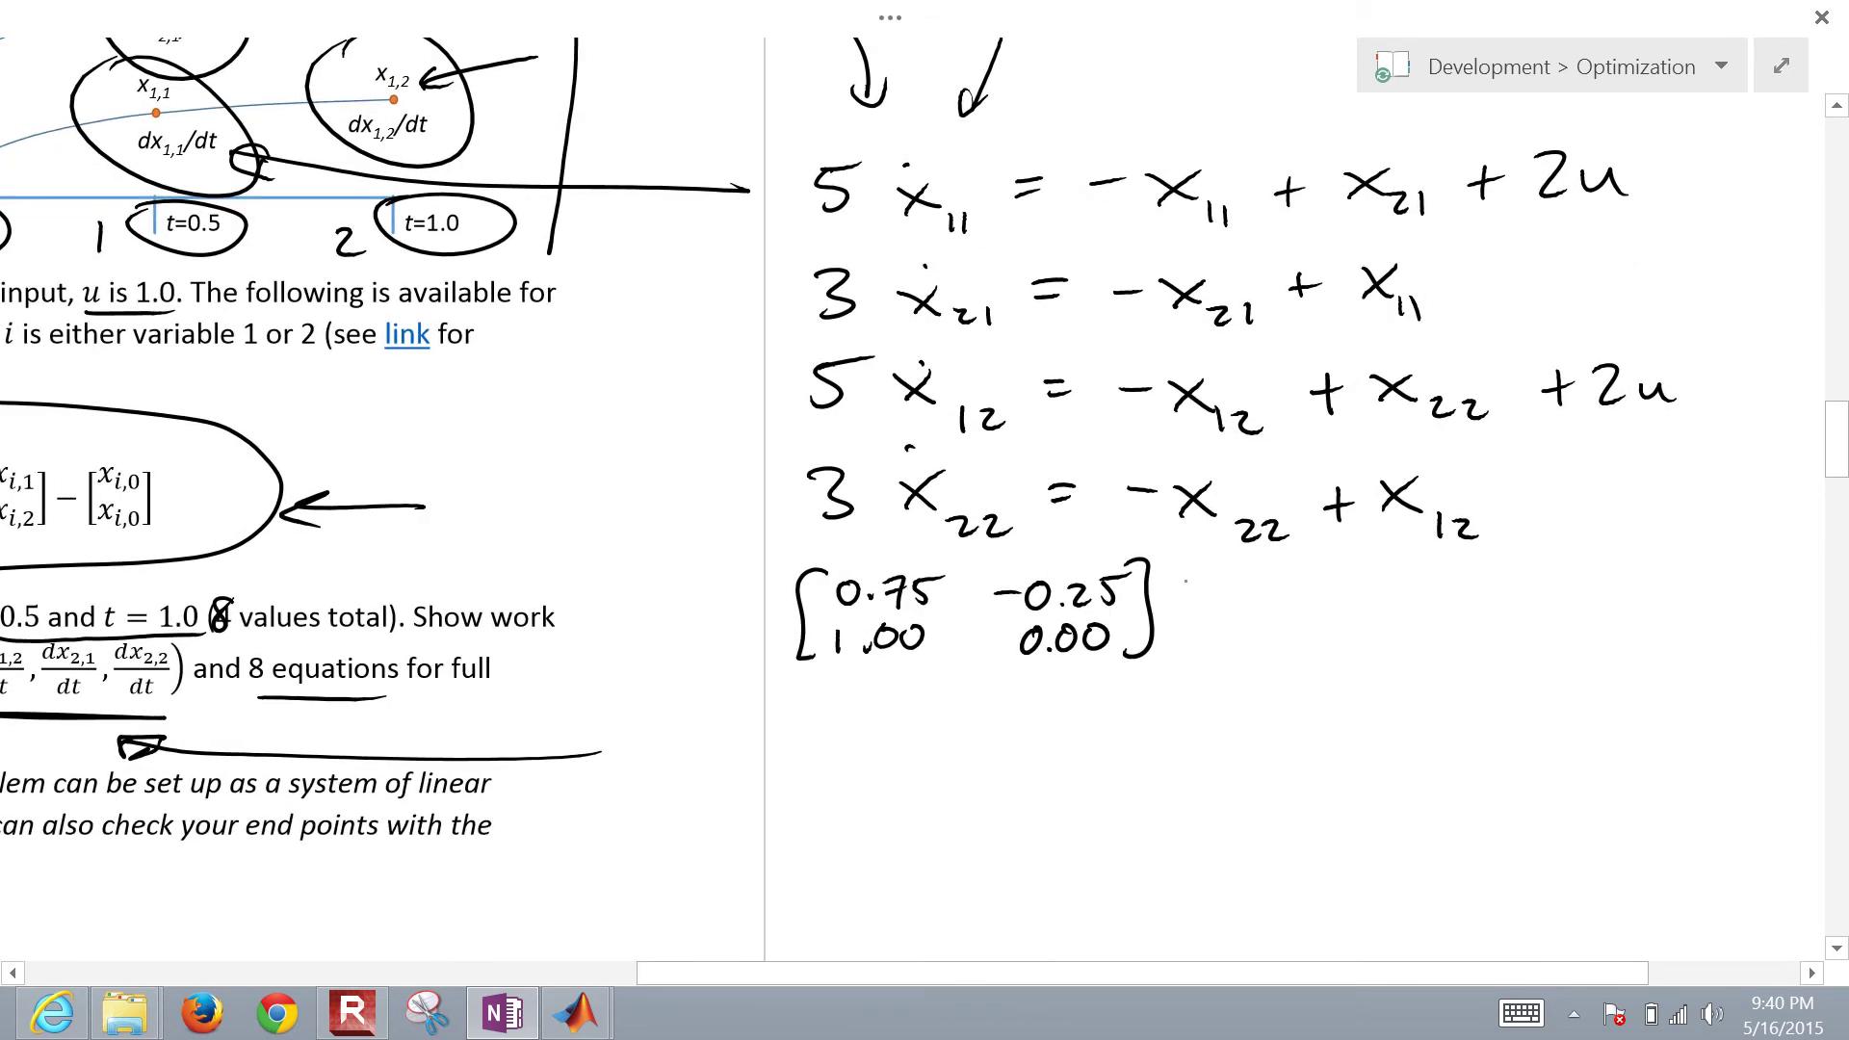
Step: Write the derivative vector [ẋ11; ẋ12] beside the matrix
mouse_move(1192, 574)
left_mouse_down()
mouse_move(1186, 649)
mouse_move(1229, 595)
left_mouse_up()
mouse_move(1233, 578)
left_mouse_down()
mouse_move(1209, 597)
mouse_move(1242, 600)
left_mouse_up()
mouse_move(1249, 589)
left_mouse_down()
mouse_move(1219, 653)
mouse_move(1233, 661)
left_mouse_up()
mouse_move(1232, 639)
left_mouse_down()
mouse_move(1211, 661)
mouse_move(1261, 664)
left_mouse_up()
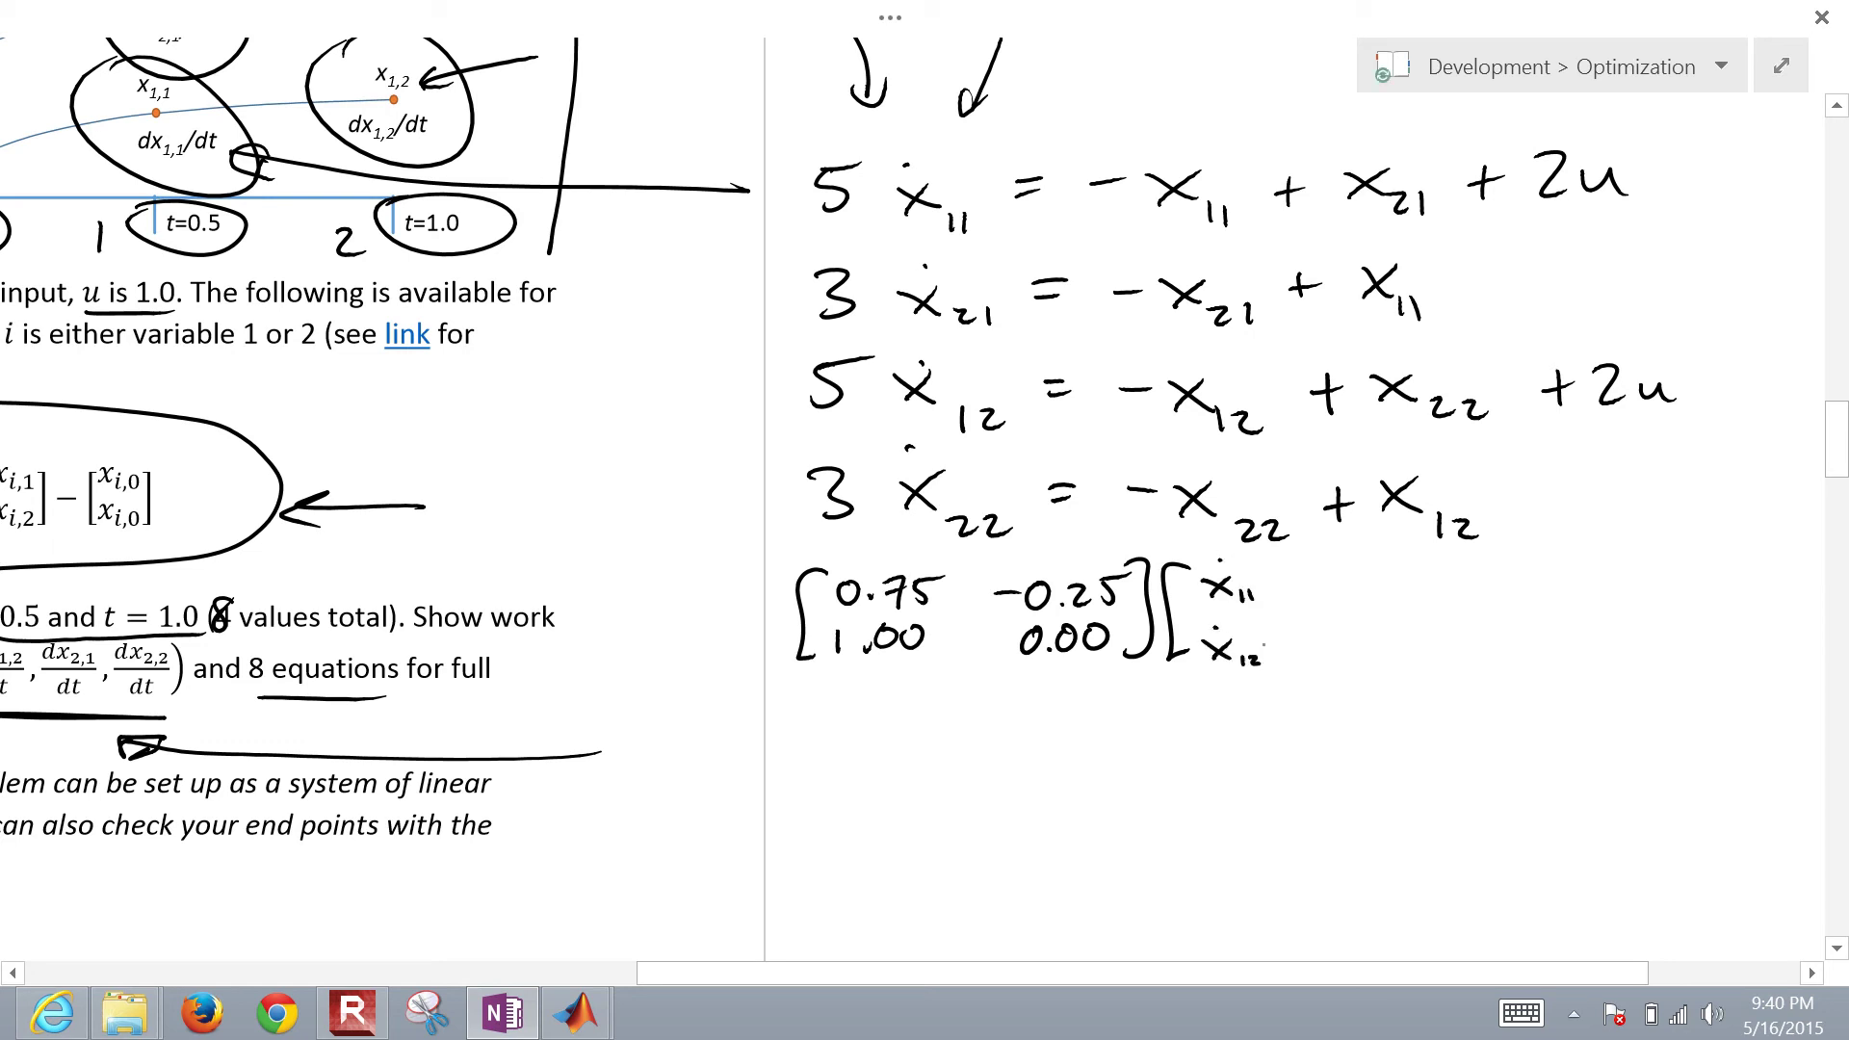
left_click_drag(1260, 564, 1263, 671)
Step: Add the equals sign and the vector [x11; x12]
left_click_drag(1311, 609, 1335, 606)
mouse_move(1316, 618)
left_mouse_down()
mouse_move(1362, 611)
mouse_move(1378, 653)
left_mouse_up()
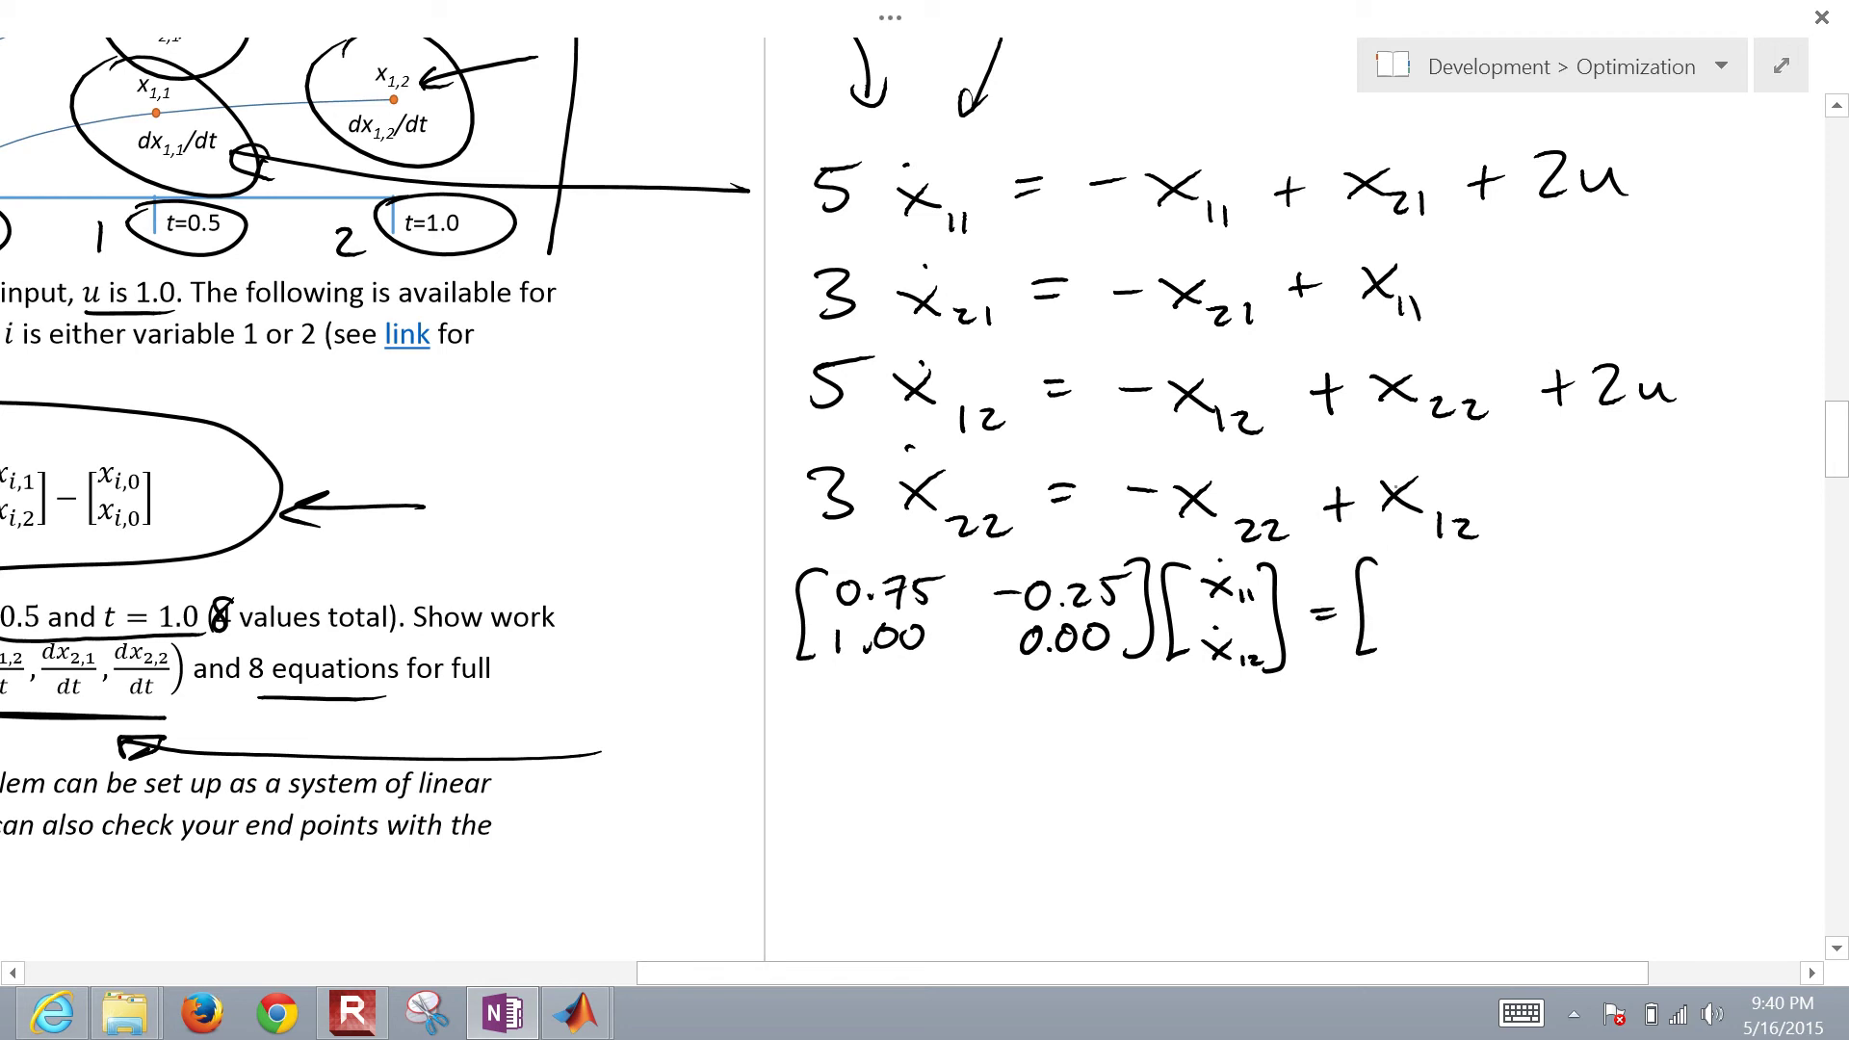
mouse_move(1387, 577)
left_mouse_down()
mouse_move(1412, 590)
mouse_move(1395, 589)
mouse_move(1426, 645)
mouse_move(1401, 649)
left_mouse_up()
left_click_drag(1431, 640, 1447, 655)
mouse_move(1447, 560)
left_mouse_down()
mouse_move(1455, 662)
mouse_move(1511, 612)
left_mouse_up()
Step: Subtract the vector [x10; x10] and add an arrow labelled 'x1 derivative values'
mouse_move(1551, 557)
left_mouse_down()
mouse_move(1537, 567)
mouse_move(1566, 643)
mouse_move(1584, 575)
mouse_move(1567, 584)
left_mouse_up()
mouse_move(1598, 571)
left_mouse_down()
mouse_move(1613, 579)
mouse_move(1587, 640)
mouse_move(1563, 641)
mouse_move(1598, 644)
left_mouse_up()
left_click_drag(1604, 633, 1603, 633)
left_click_drag(1621, 543, 1615, 653)
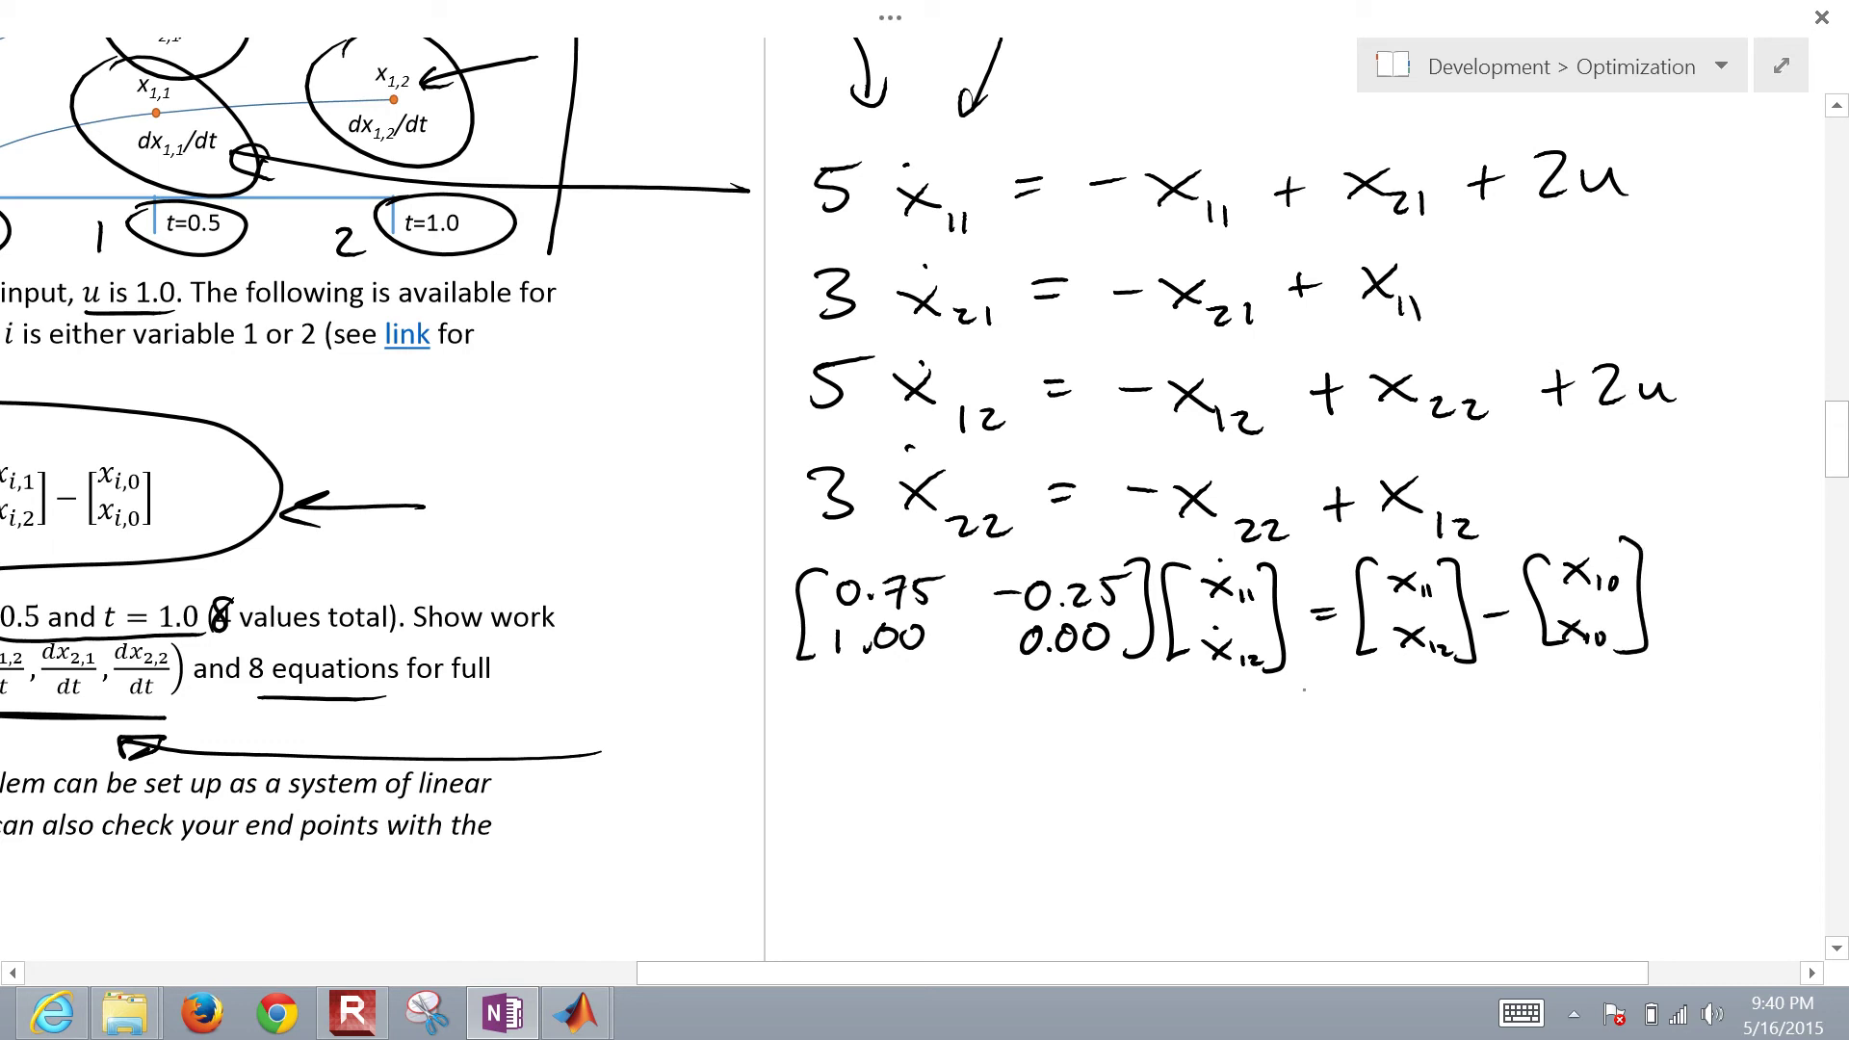
mouse_move(1332, 722)
left_mouse_down()
mouse_move(1240, 694)
mouse_move(1389, 732)
left_mouse_up()
mouse_move(1390, 711)
left_mouse_down()
mouse_move(1452, 693)
mouse_move(1476, 723)
mouse_move(1738, 717)
left_mouse_up()
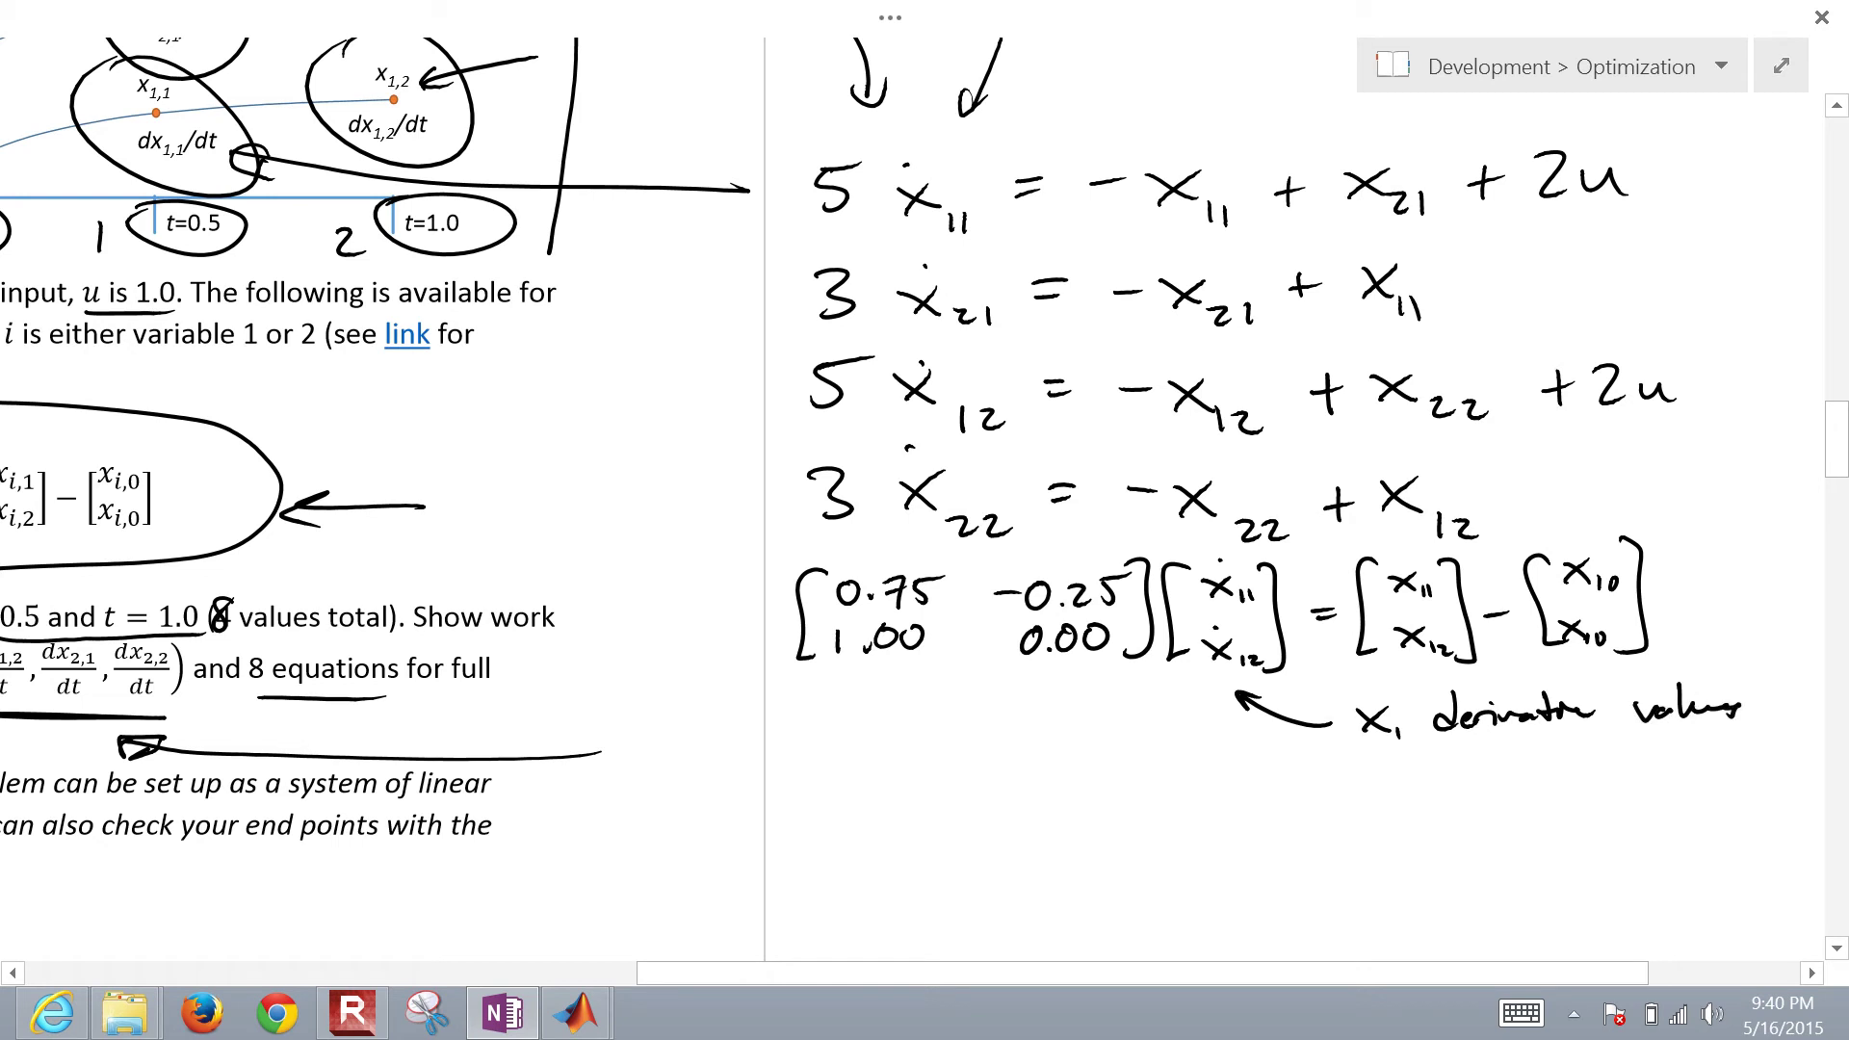
Step: Below the x1 equation, handwrite the first matrix row 0.75 −0.25
scroll(925, 501, "down", 3, "ctrl")
scroll(1421, 799, "down", 3, "ctrl")
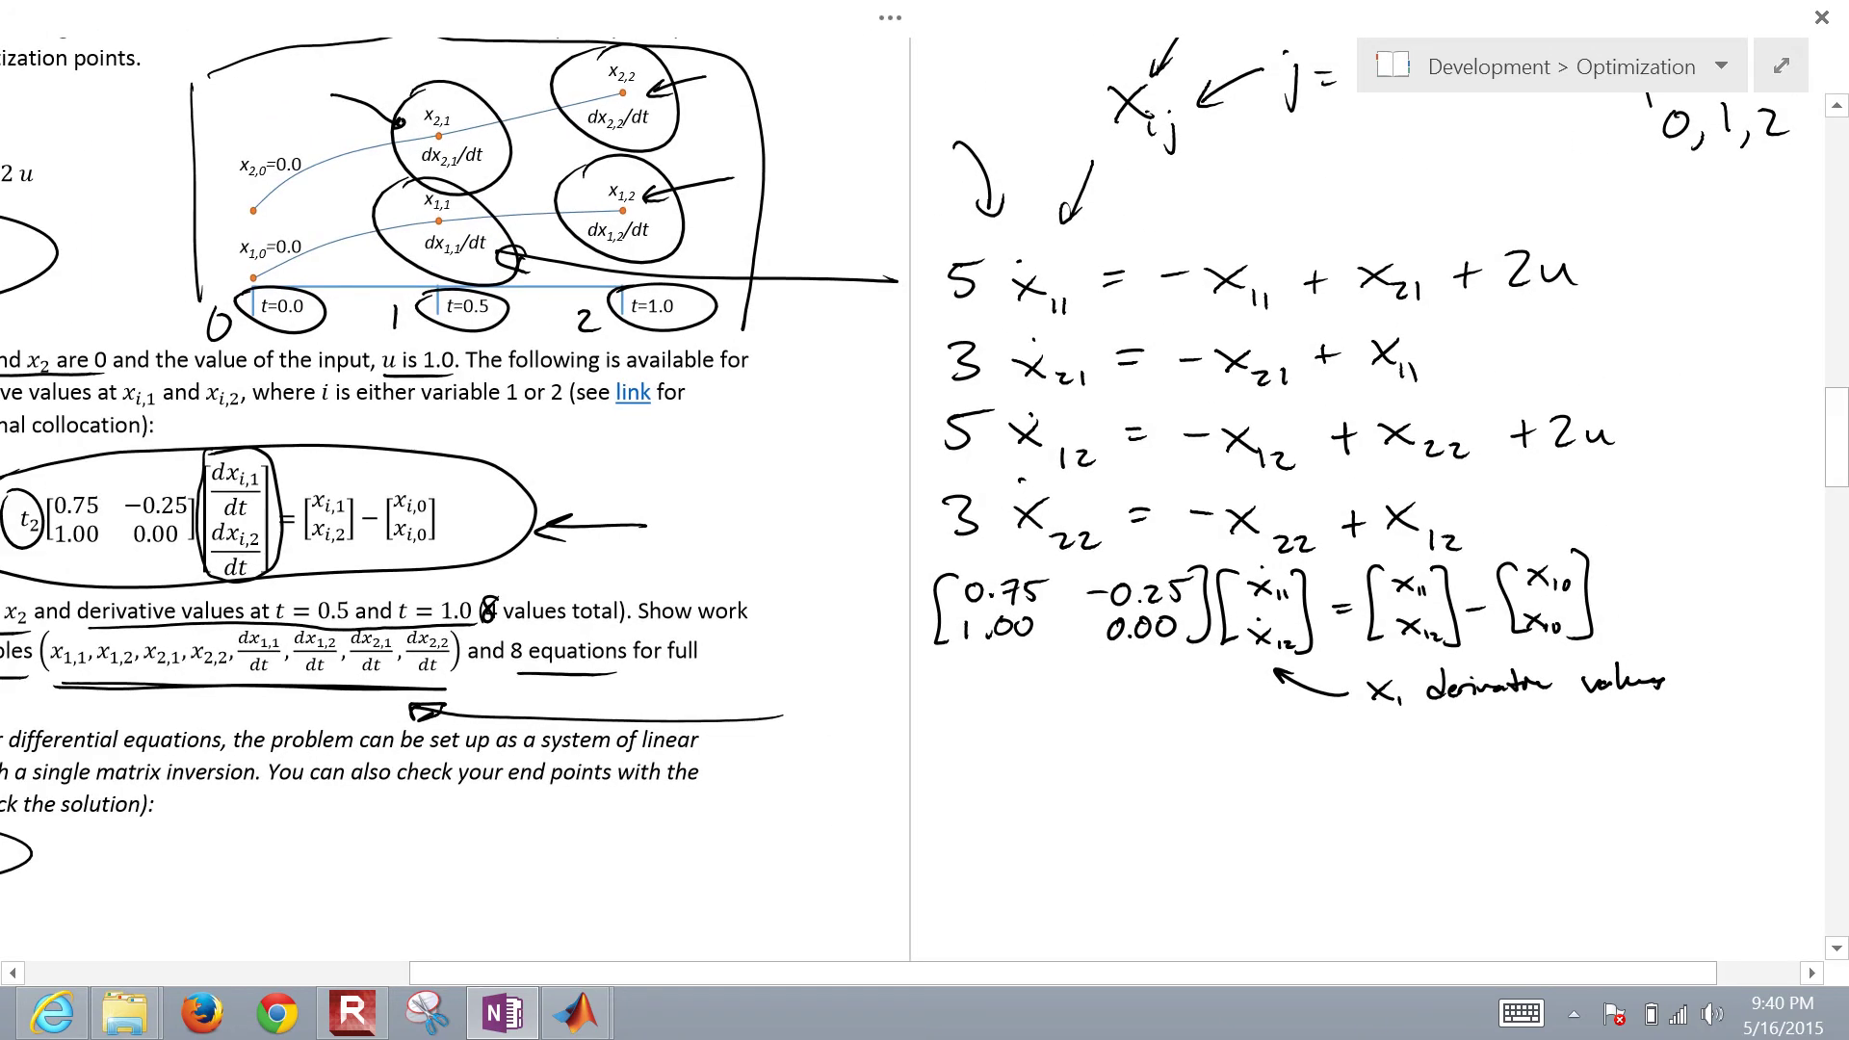
mouse_move(961, 703)
left_mouse_down()
mouse_move(931, 761)
mouse_move(953, 776)
mouse_move(971, 711)
left_mouse_up()
left_click(992, 722)
left_click_drag(990, 704, 997, 730)
left_click_drag(1012, 708, 1012, 730)
left_click_drag(1011, 707, 1107, 714)
left_click_drag(1125, 704, 1164, 723)
left_click(1144, 721)
left_click_drag(1167, 703, 1185, 701)
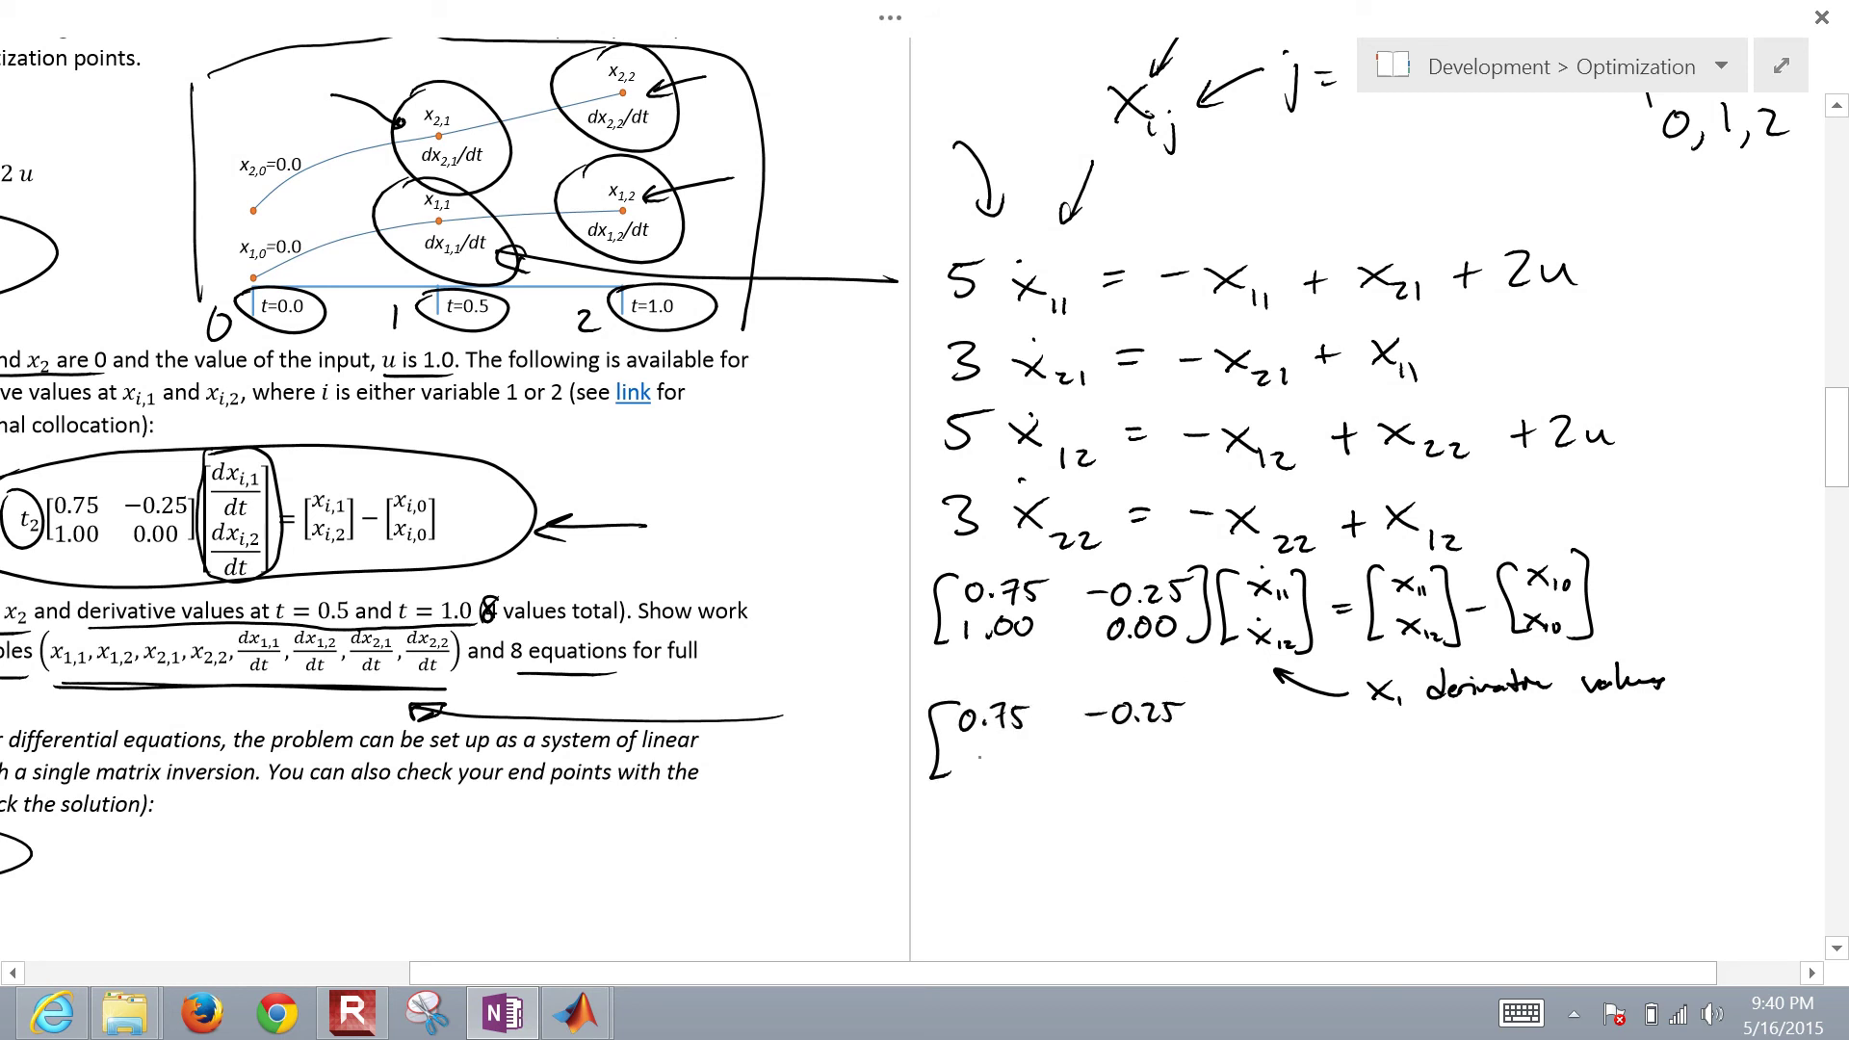
Step: Write the second row 1.00 0.00 and close the coefficient matrix
left_click_drag(998, 753, 996, 754)
left_click_drag(1017, 753, 1166, 749)
left_click(1130, 763)
mouse_move(1169, 694)
left_mouse_down()
mouse_move(1192, 694)
mouse_move(1183, 778)
mouse_move(1217, 776)
left_mouse_up()
Step: Write the derivative vector [ẋ21; ẋ22]
left_click_drag(1233, 705, 1253, 722)
left_click(1241, 693)
mouse_move(1251, 705)
left_mouse_down()
mouse_move(1233, 722)
mouse_move(1278, 735)
mouse_move(1254, 775)
left_mouse_up()
mouse_move(1254, 752)
left_mouse_down()
mouse_move(1233, 774)
mouse_move(1294, 782)
left_mouse_up()
mouse_move(1291, 702)
left_mouse_down()
mouse_move(1295, 784)
mouse_move(1343, 738)
left_mouse_up()
Step: Add the equals sign and the vector [x21; x22]
left_click_drag(1325, 748, 1387, 792)
left_click_drag(1403, 721, 1428, 738)
mouse_move(1428, 720)
left_mouse_down()
mouse_move(1404, 739)
mouse_move(1451, 747)
left_mouse_up()
left_click_drag(1393, 768, 1445, 796)
Step: Subtract the vector [x20; x20] and close it
mouse_move(1462, 706)
left_mouse_down()
mouse_move(1464, 795)
mouse_move(1507, 749)
left_mouse_up()
left_click_drag(1542, 707, 1546, 784)
left_click_drag(1551, 713, 1592, 744)
mouse_move(1596, 728)
left_mouse_down()
mouse_move(1582, 778)
mouse_move(1559, 778)
mouse_move(1595, 789)
left_mouse_up()
left_click_drag(1598, 778, 1607, 790)
mouse_move(1612, 694)
left_mouse_down()
mouse_move(1630, 797)
mouse_move(1613, 800)
left_mouse_up()
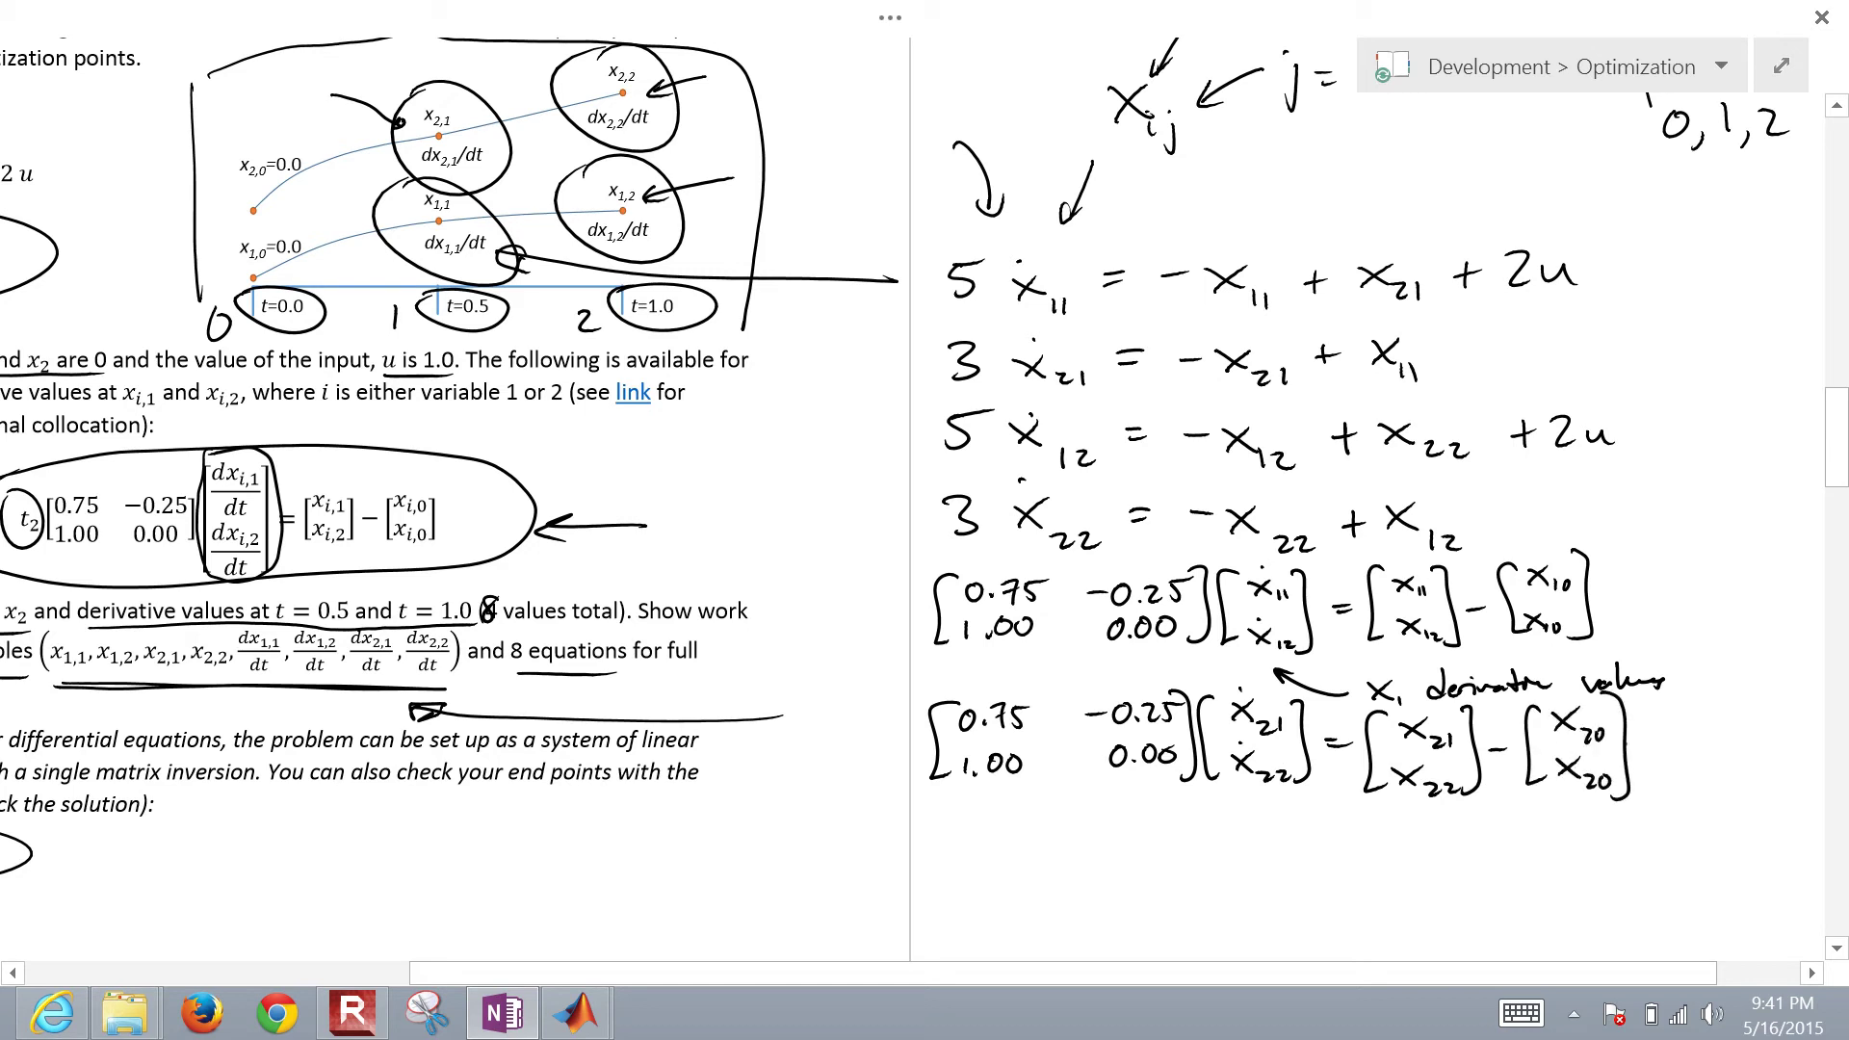
Step: Draw a tall bracket around all the equations and begin noting '8 eq'
mouse_move(1582, 230)
left_mouse_down()
mouse_move(1673, 385)
mouse_move(1682, 694)
mouse_move(1635, 827)
left_mouse_up()
scroll(895, 501, "right", 2)
scroll(896, 501, "right", 6)
scroll(896, 501, "down", 1)
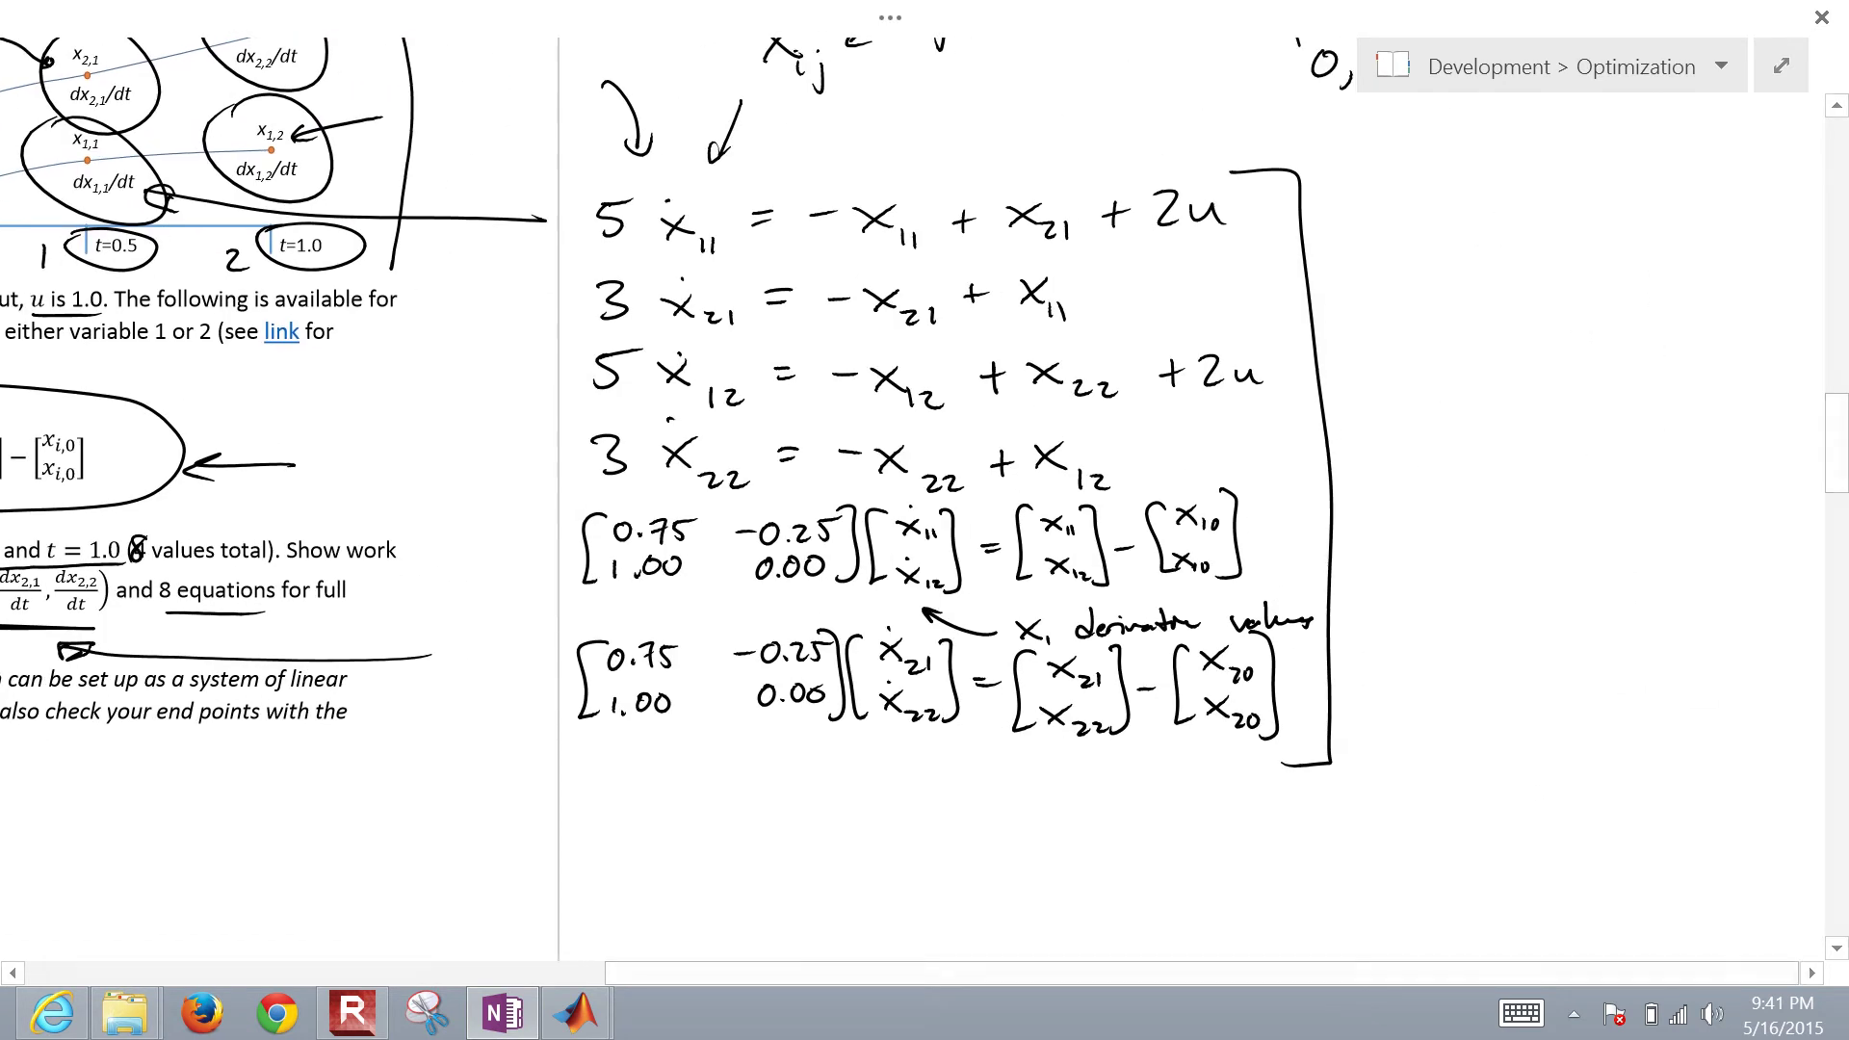
mouse_move(1425, 280)
left_mouse_down()
mouse_move(1392, 333)
mouse_move(1424, 281)
left_mouse_up()
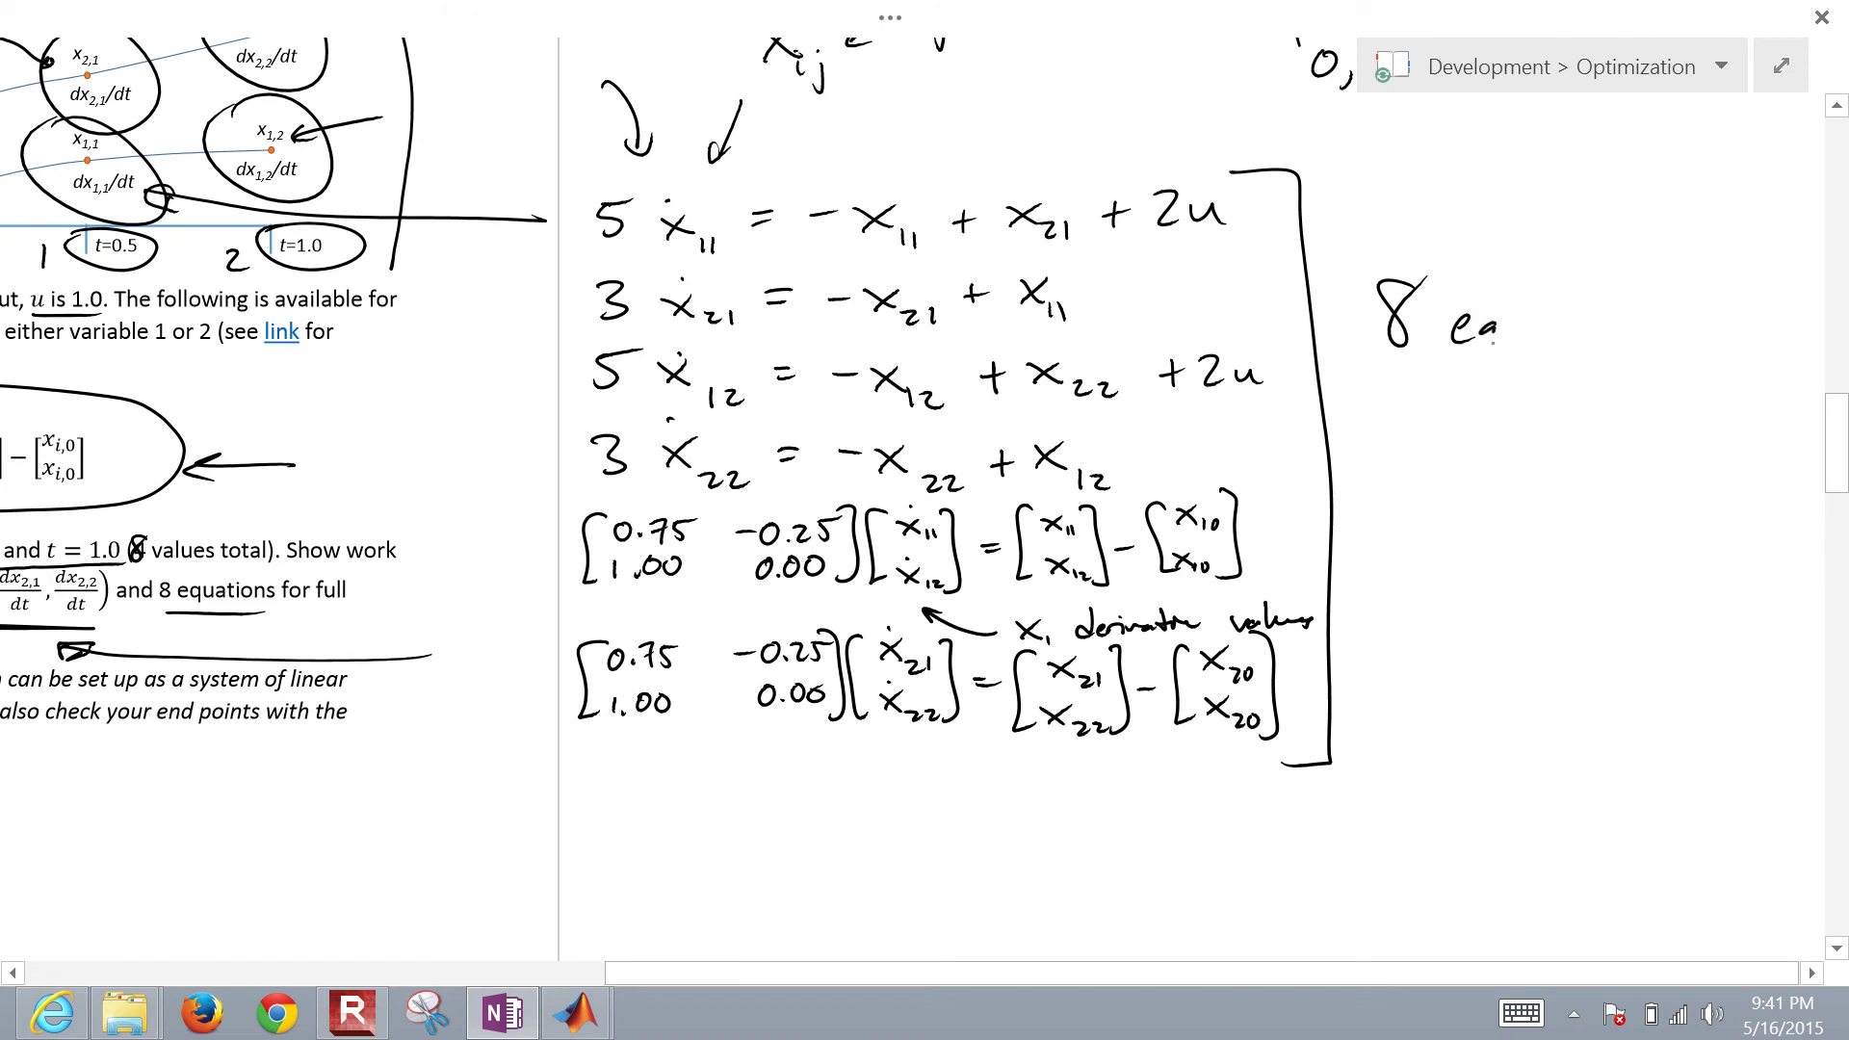